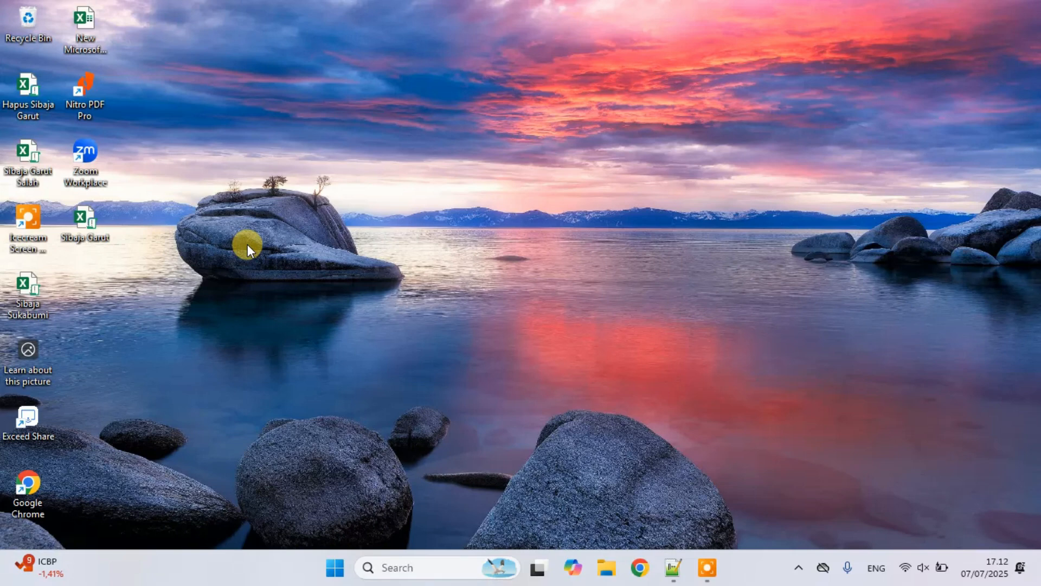
Open the Sibaja Garut workbook from the desktop and move its login window clear of the taskbar
right_click(314, 238)
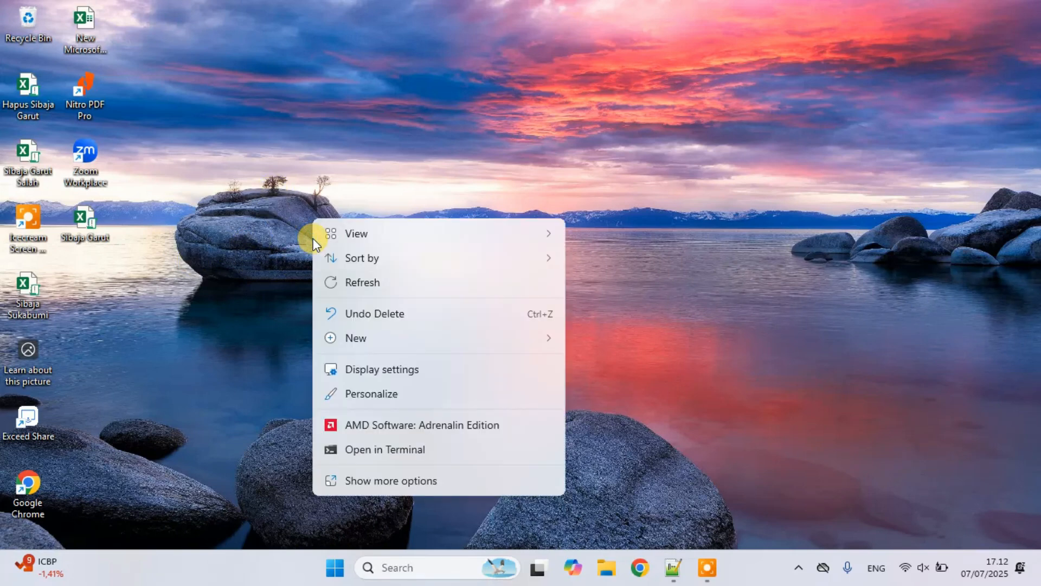
click(242, 245)
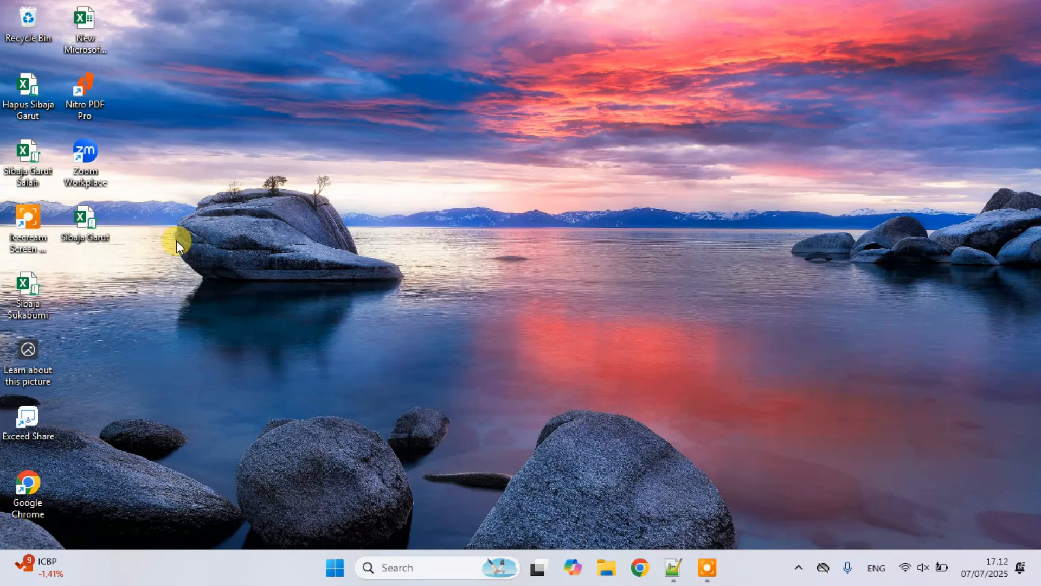
double_click(98, 224)
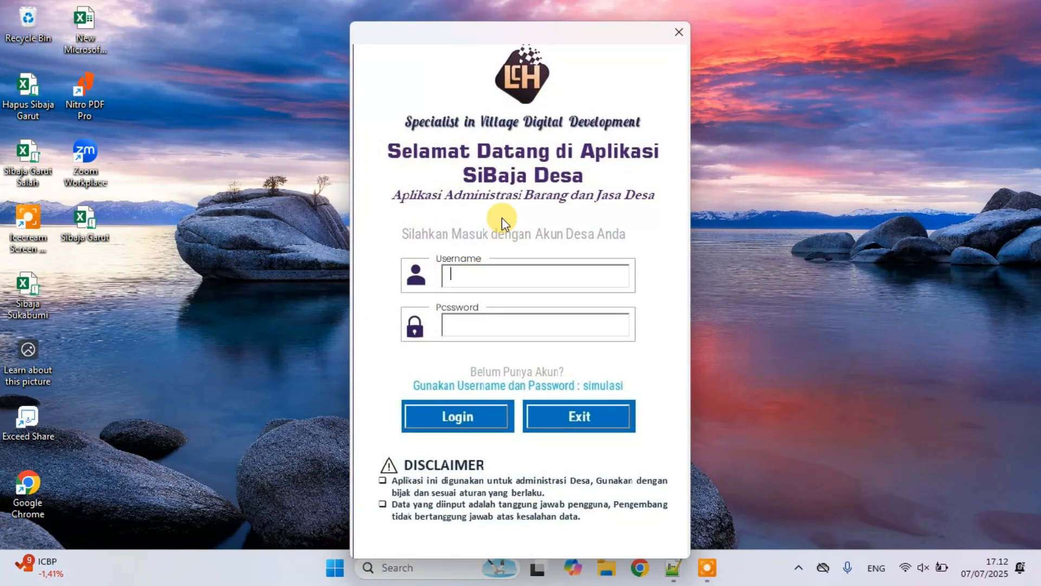
click(507, 39)
drag(507, 39, 507, 20)
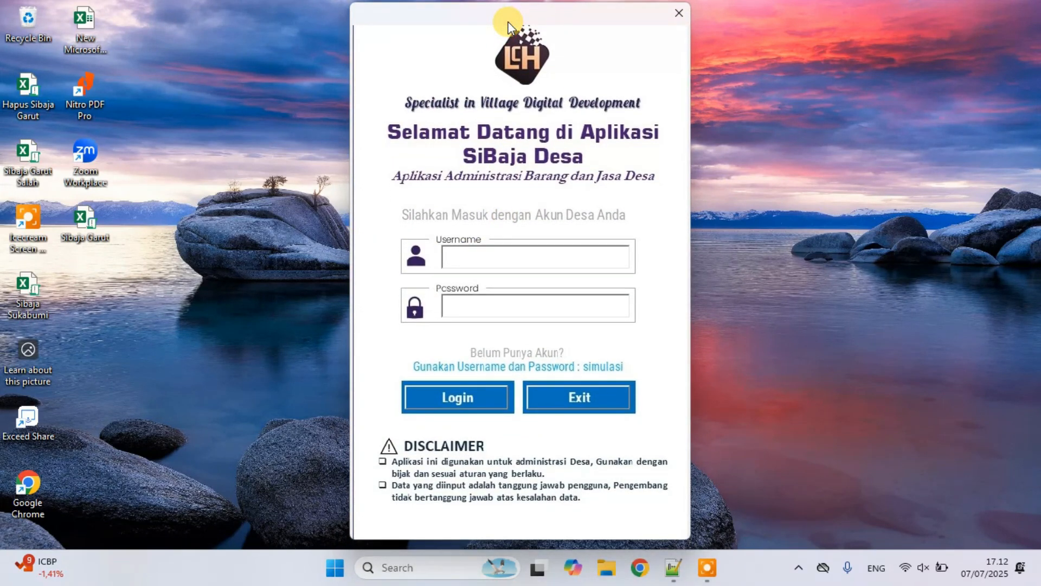
Copy the village account's username from the Notepad++ note and enter it as the username in the SiBaja Desa login form
mouse_move(673, 571)
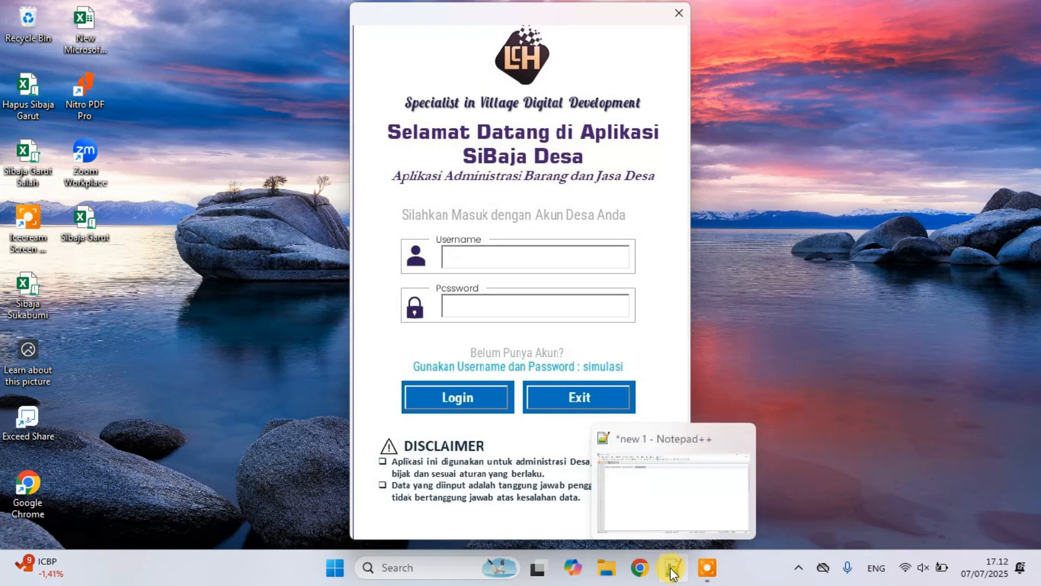
click(671, 569)
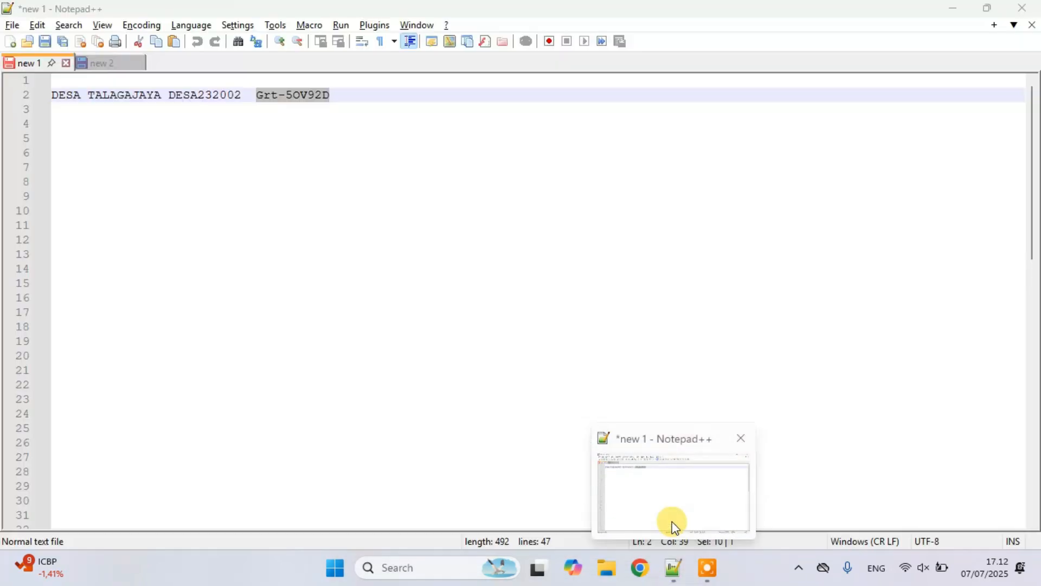
double_click(214, 96)
key(ctrl+c)
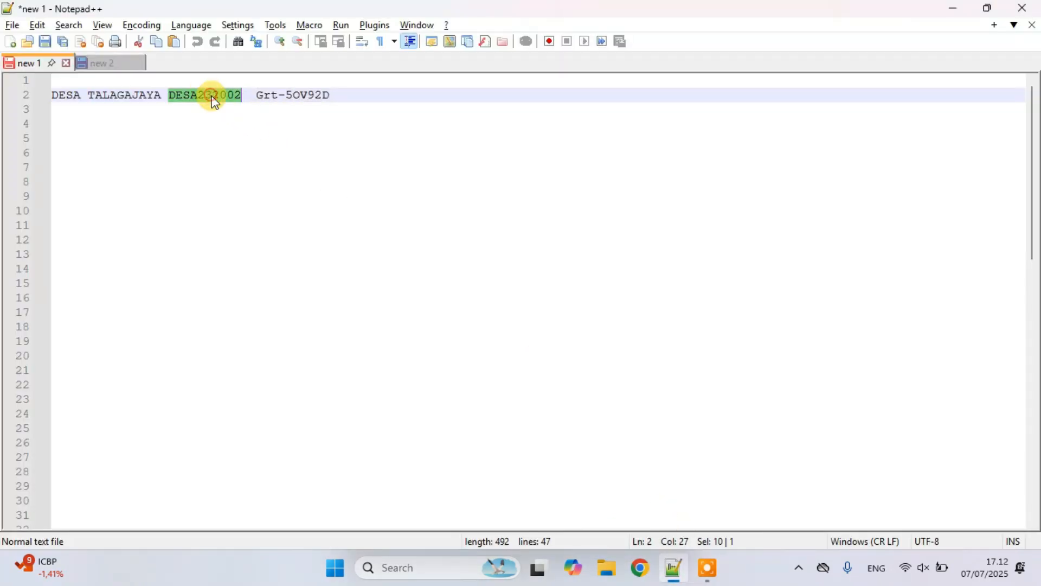
click(951, 9)
click(538, 253)
key(ctrl+v)
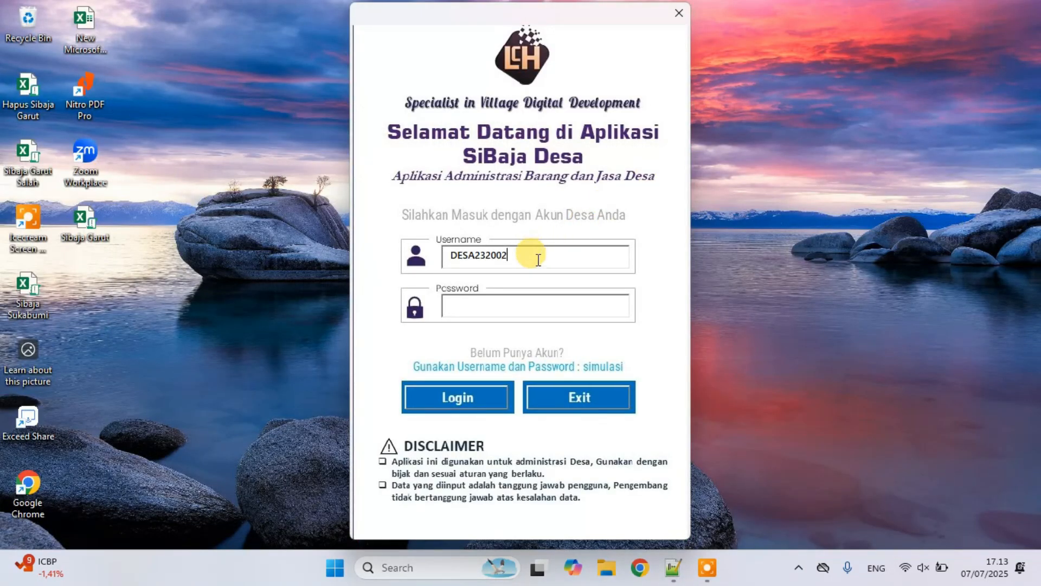
Copy the account password from the Notepad++ note into the login form's password field and log in
click(523, 302)
click(670, 570)
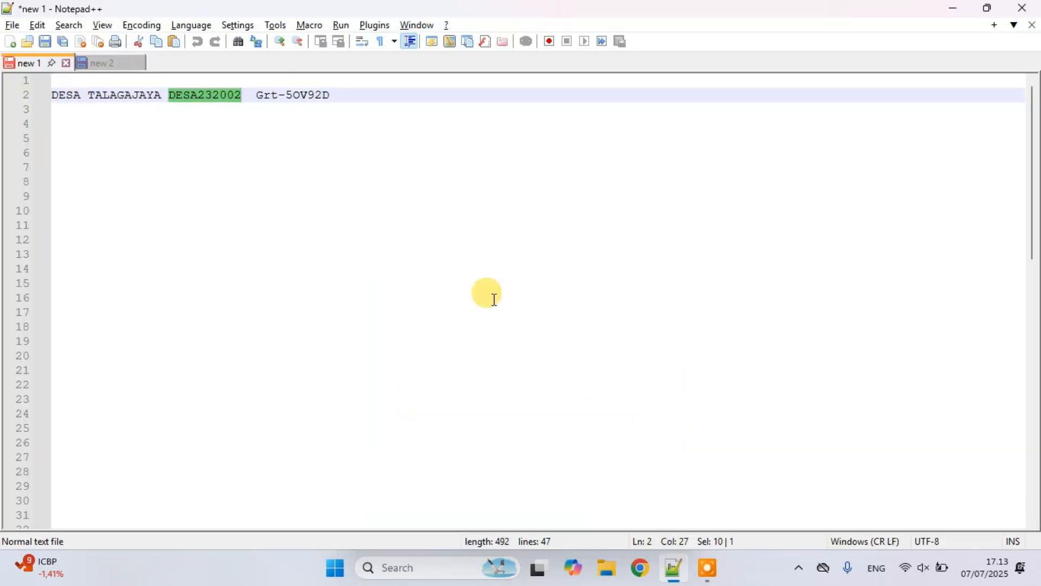
drag(258, 95, 330, 95)
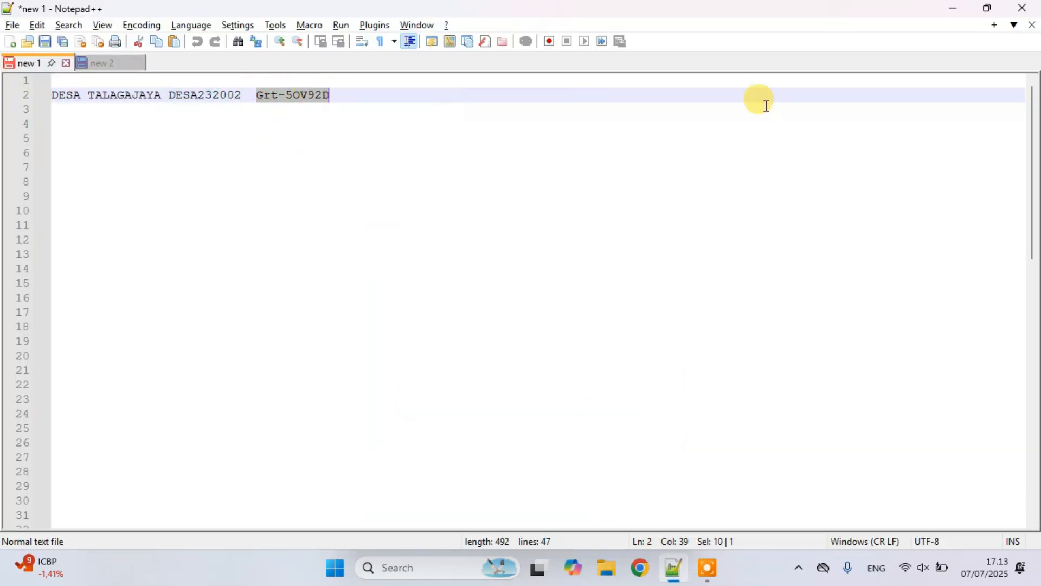
click(953, 9)
click(503, 301)
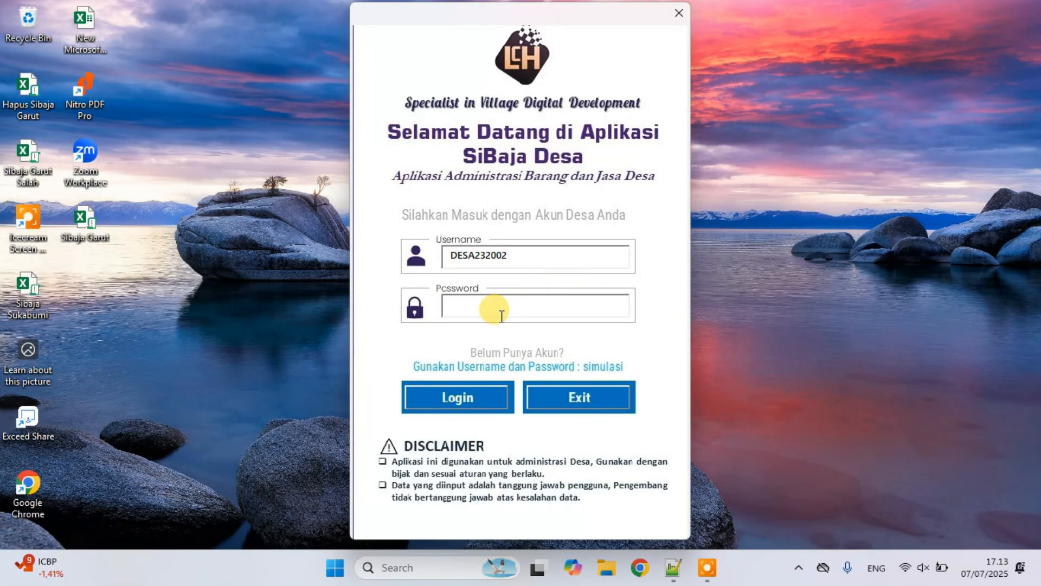
key(ctrl+v)
click(460, 393)
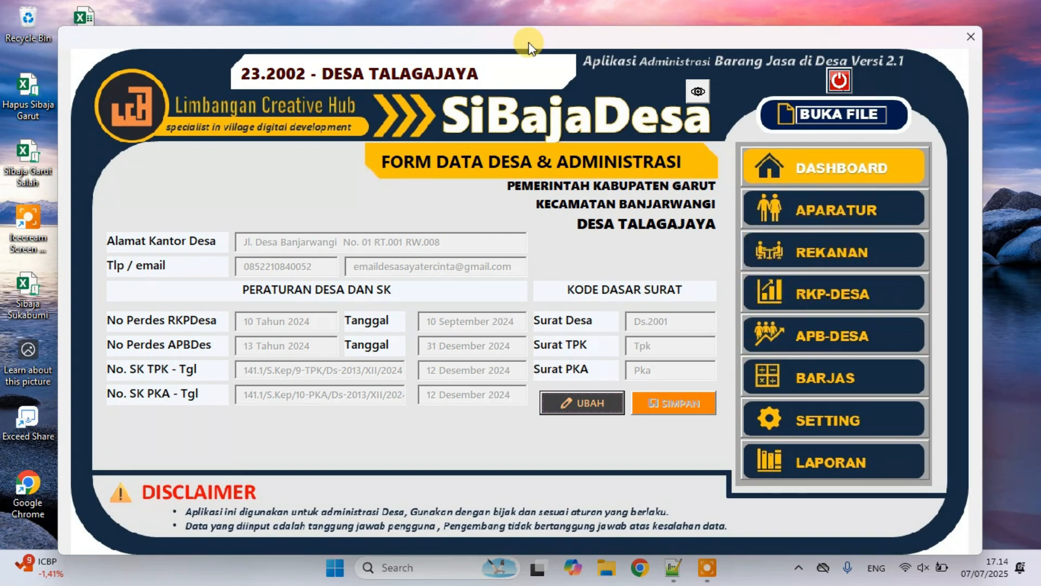
Reposition the SiBaja Desa window and unlock the village data and administration form for editing
mouse_move(527, 43)
mouse_down()
mouse_move(574, 18)
mouse_move(523, 28)
mouse_up()
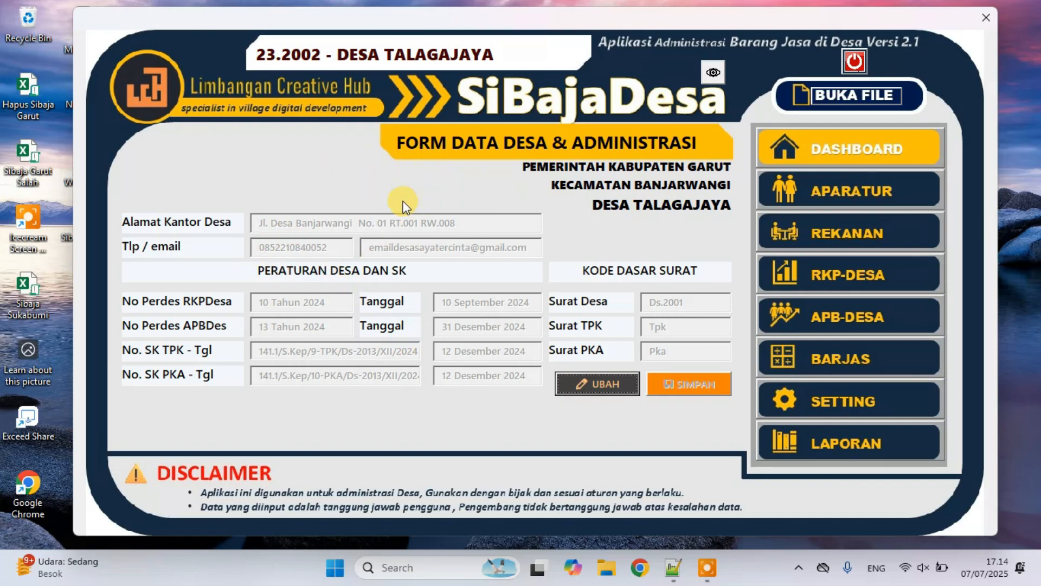
click(624, 382)
click(633, 334)
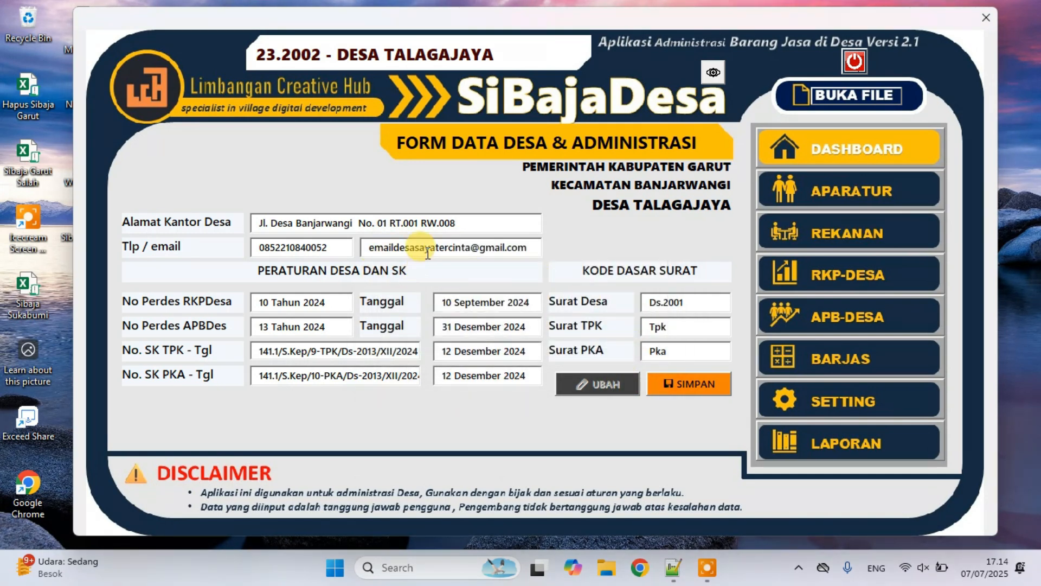
Correct the village office address by replacing the village name, using a three-digit building number, and keeping the RT but not the RW
double_click(320, 227)
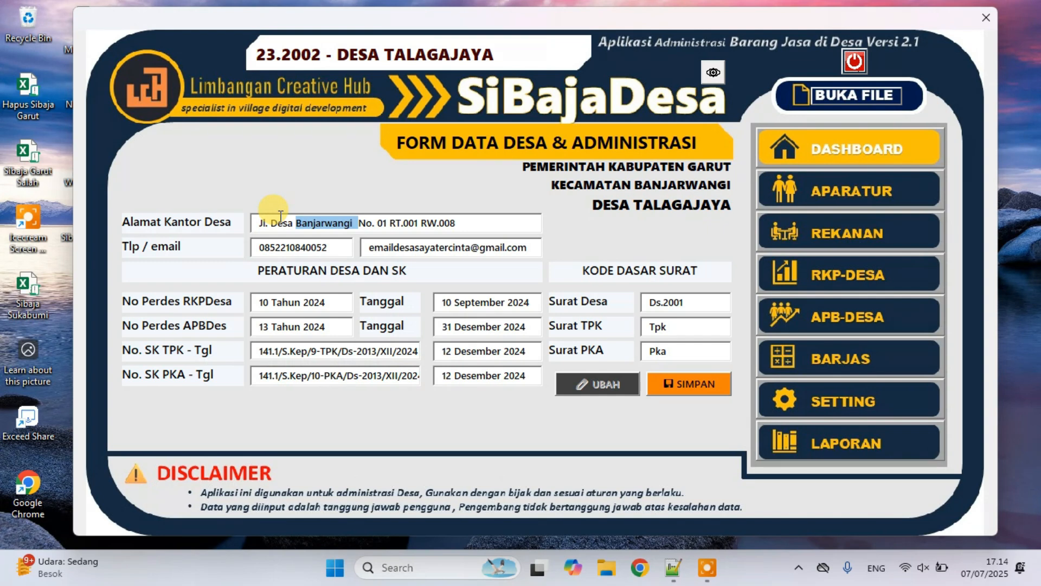
text(D)
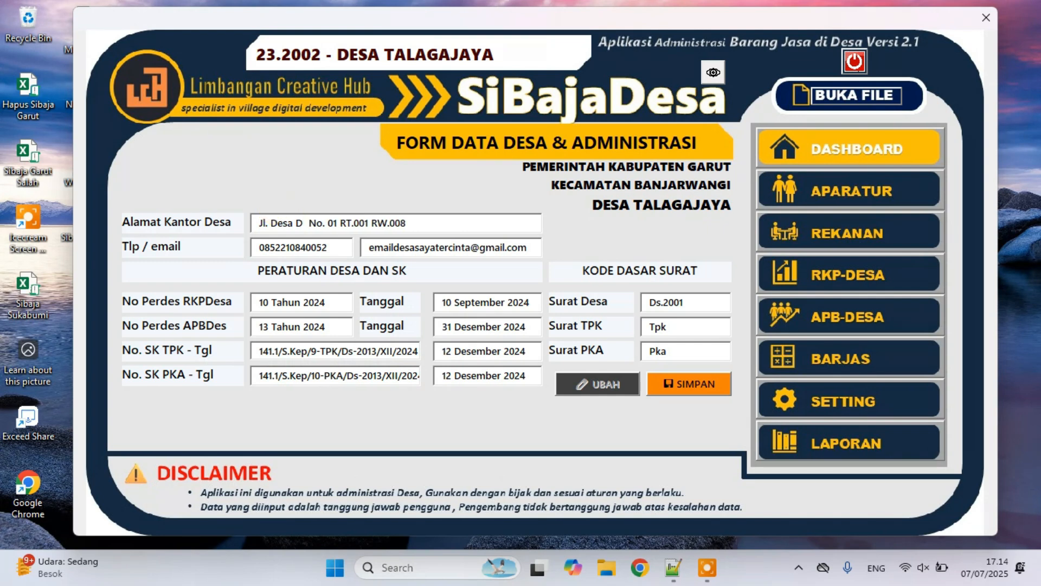
key(BackSpace)
text(Talaga)
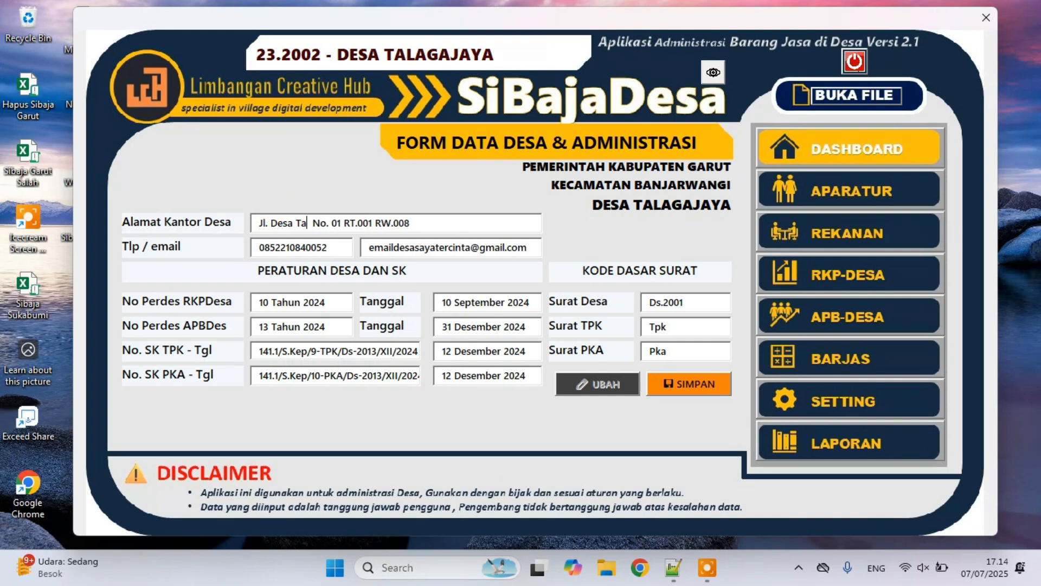
text(jaya)
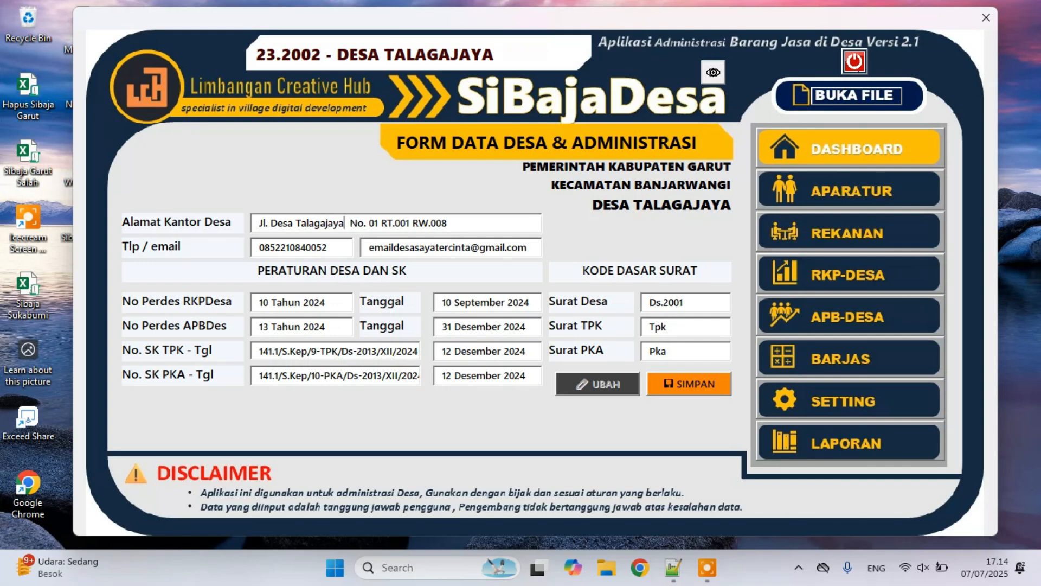
click(375, 222)
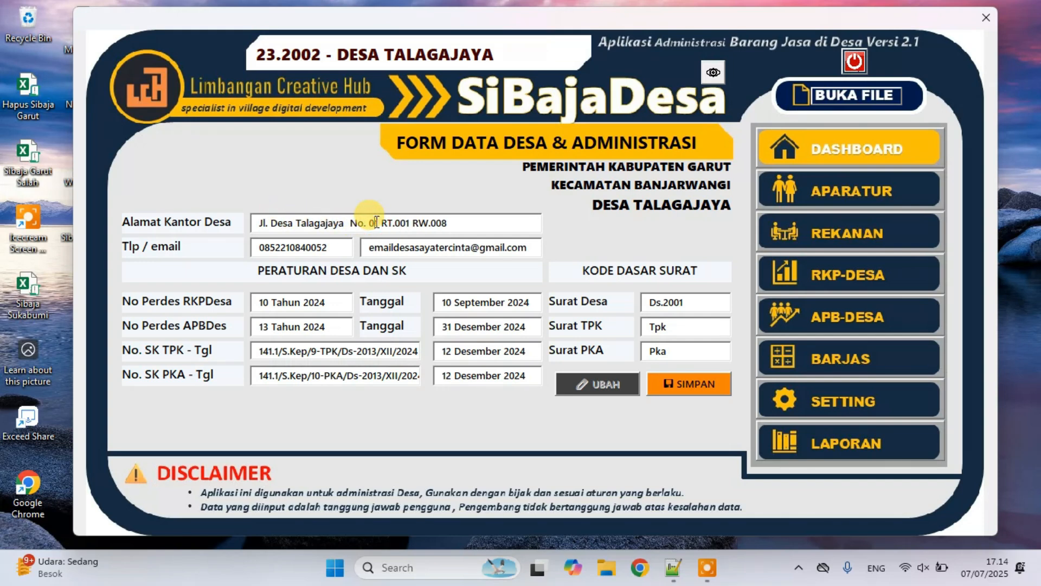
text(0)
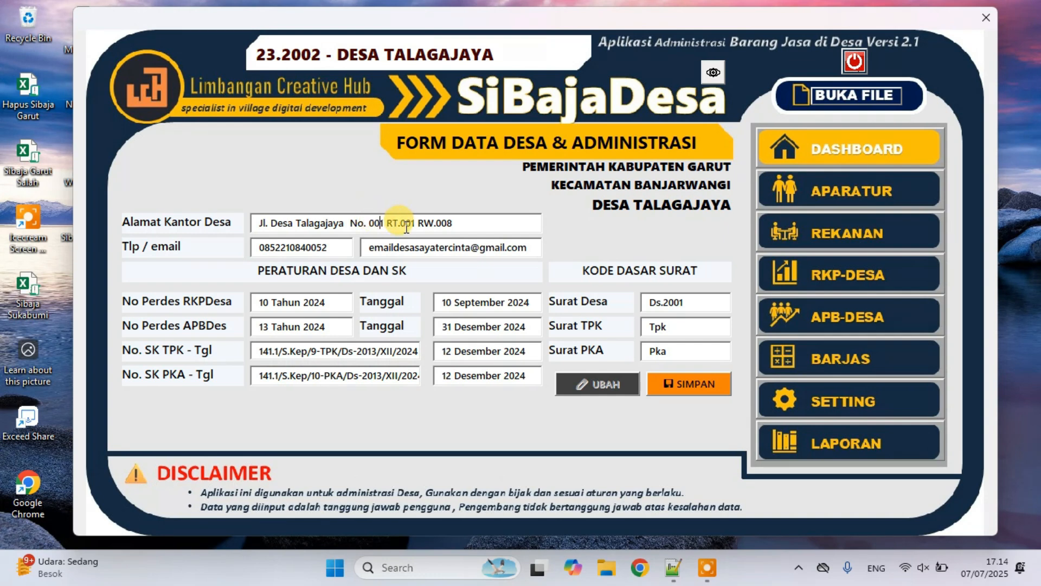
drag(402, 223, 497, 224)
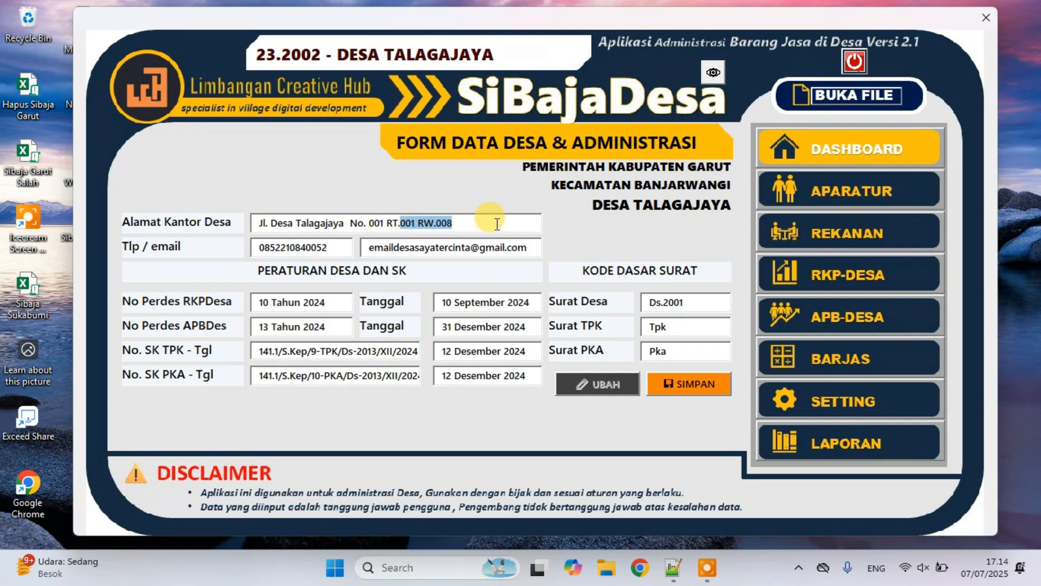
text(00)
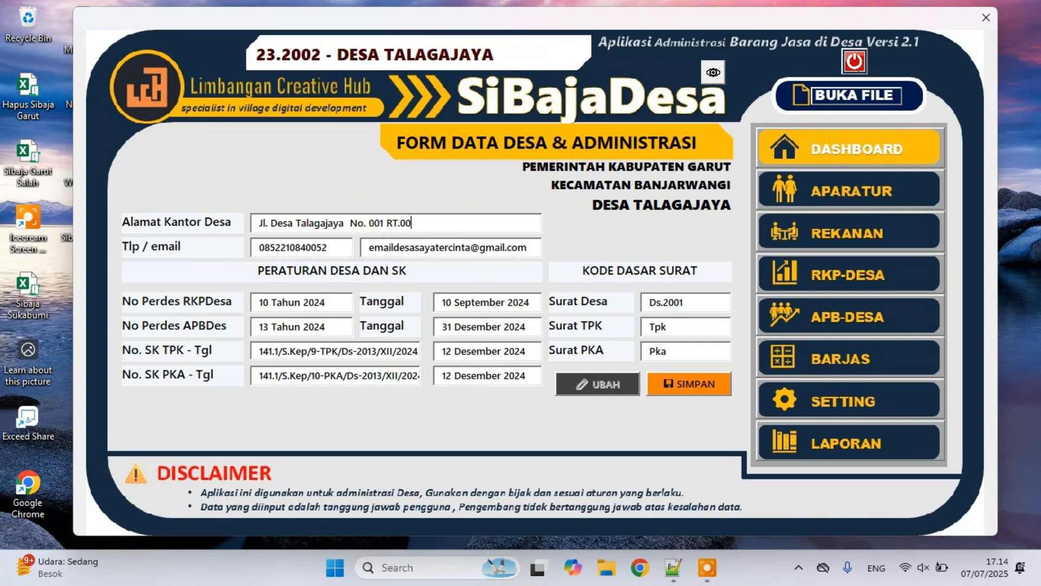
text(1)
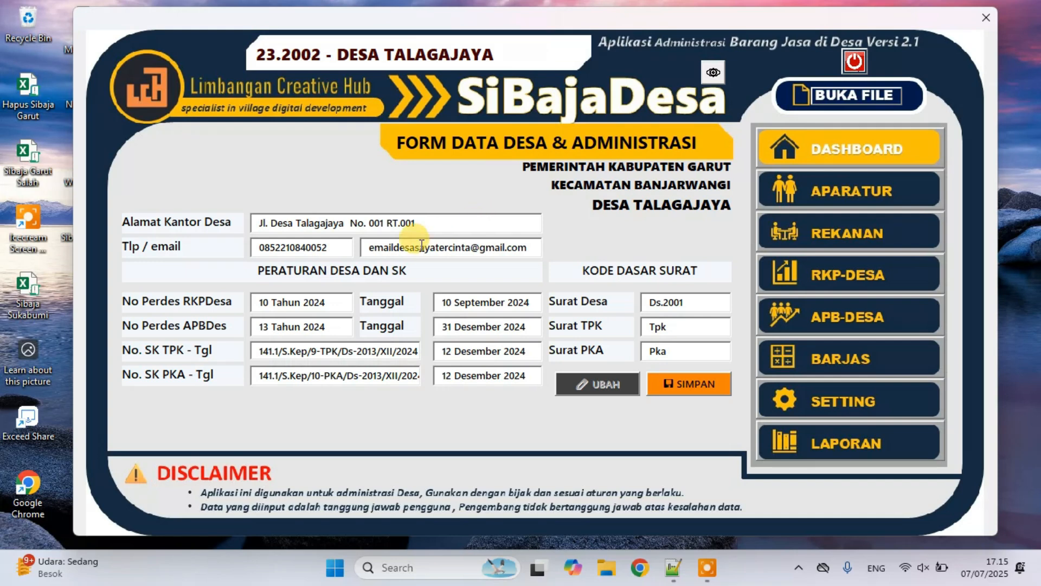
Review the village office's phone number and email entries
click(332, 247)
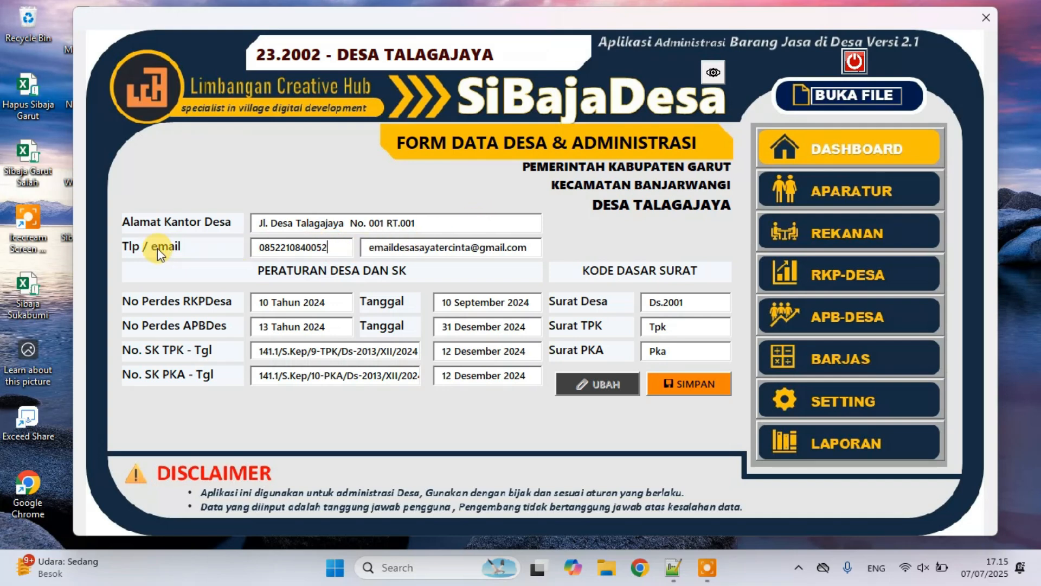
double_click(427, 245)
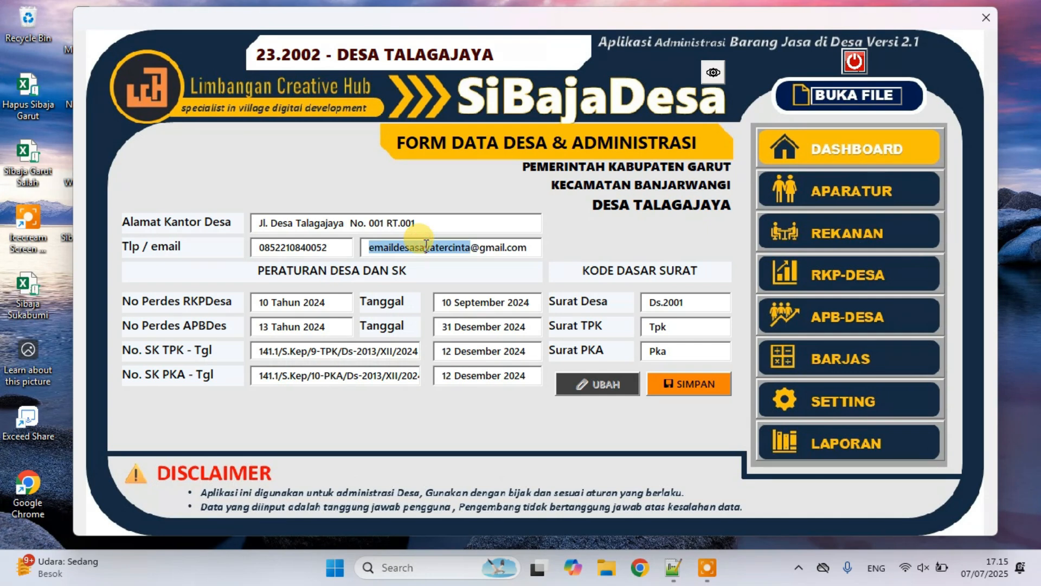
click(525, 243)
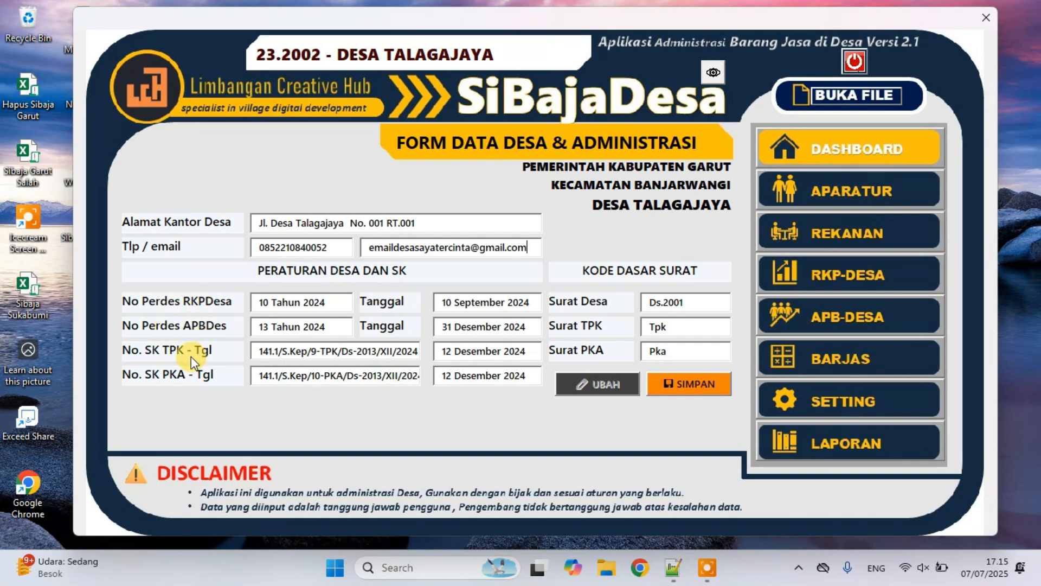
Examine the input format of the date fields for Perdes RKPDesa, Perdes APBDes, SK TPK and SK PKA
click(188, 376)
click(455, 307)
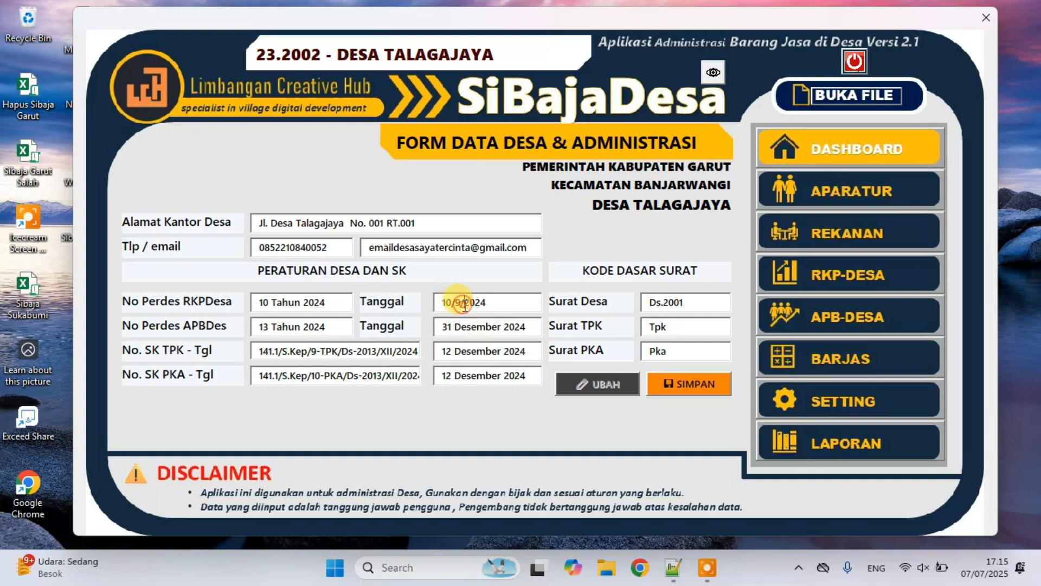
click(484, 326)
click(480, 351)
click(485, 374)
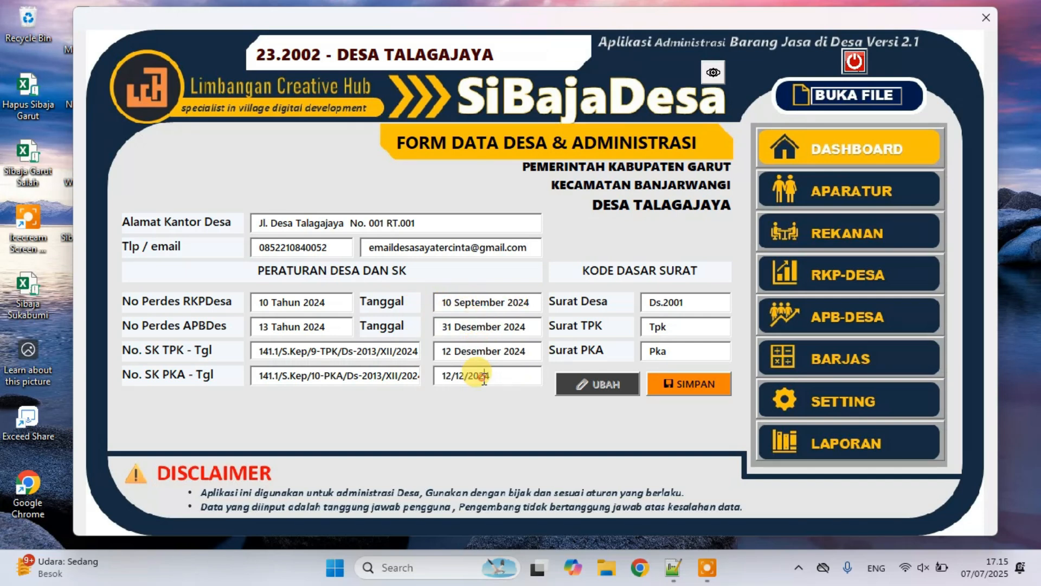
click(488, 306)
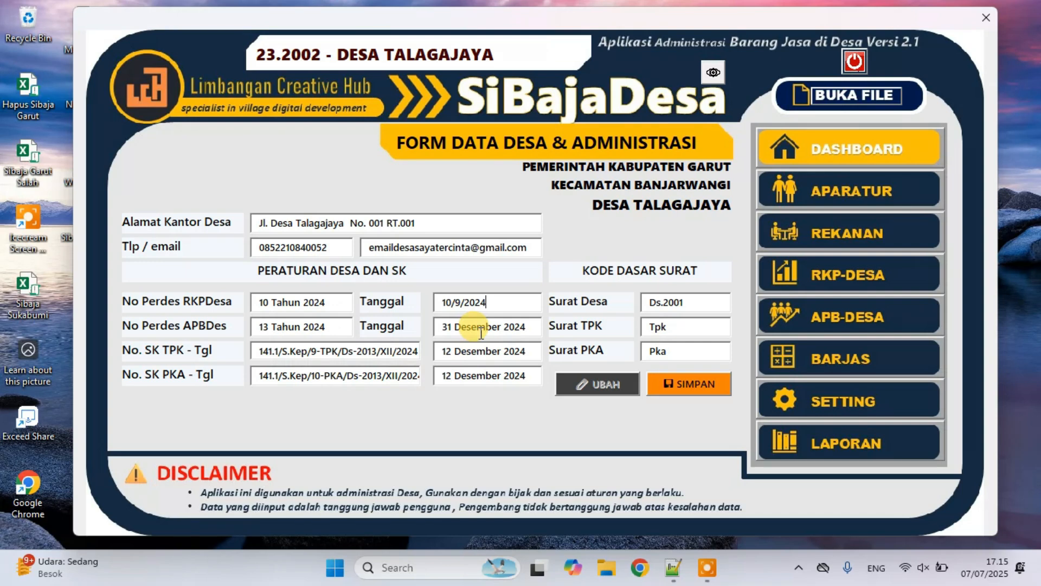
click(481, 333)
click(521, 305)
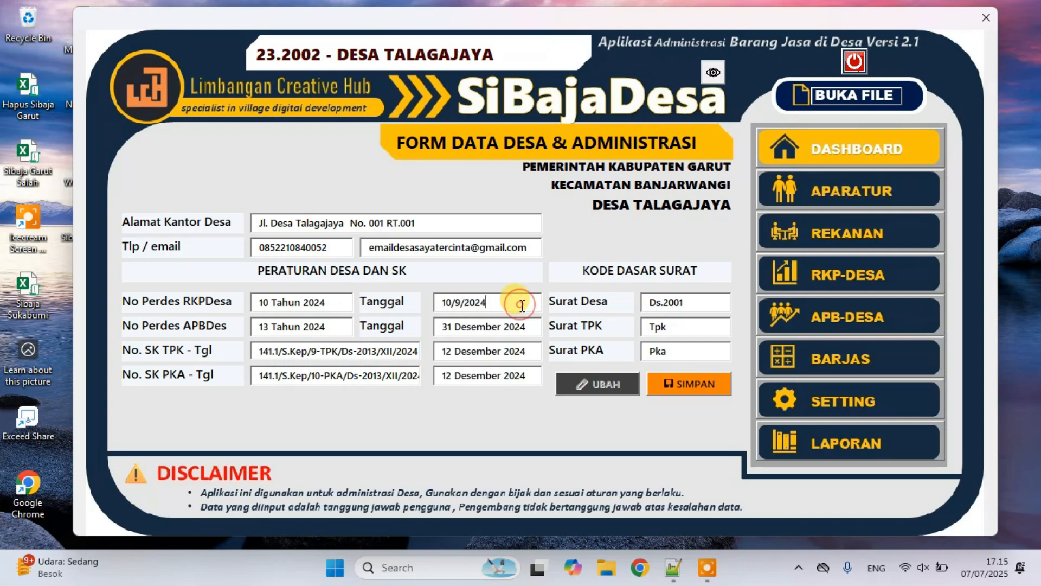
click(514, 332)
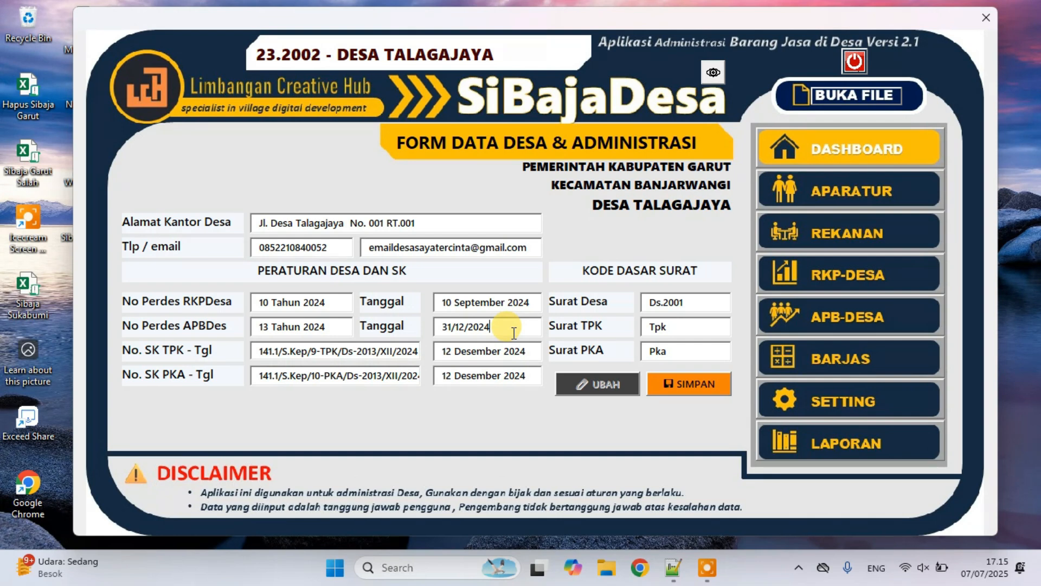
click(510, 306)
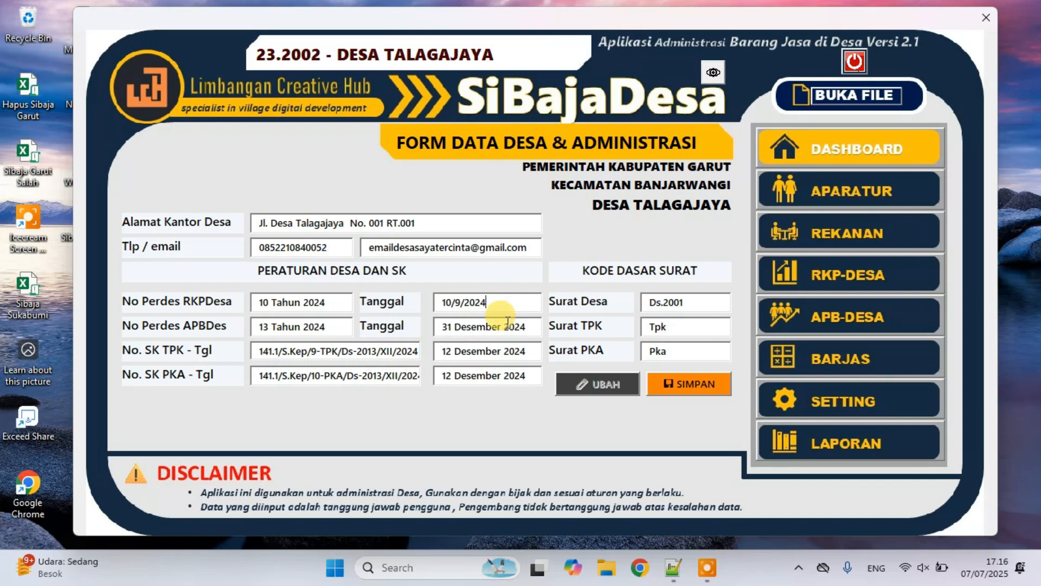
click(507, 323)
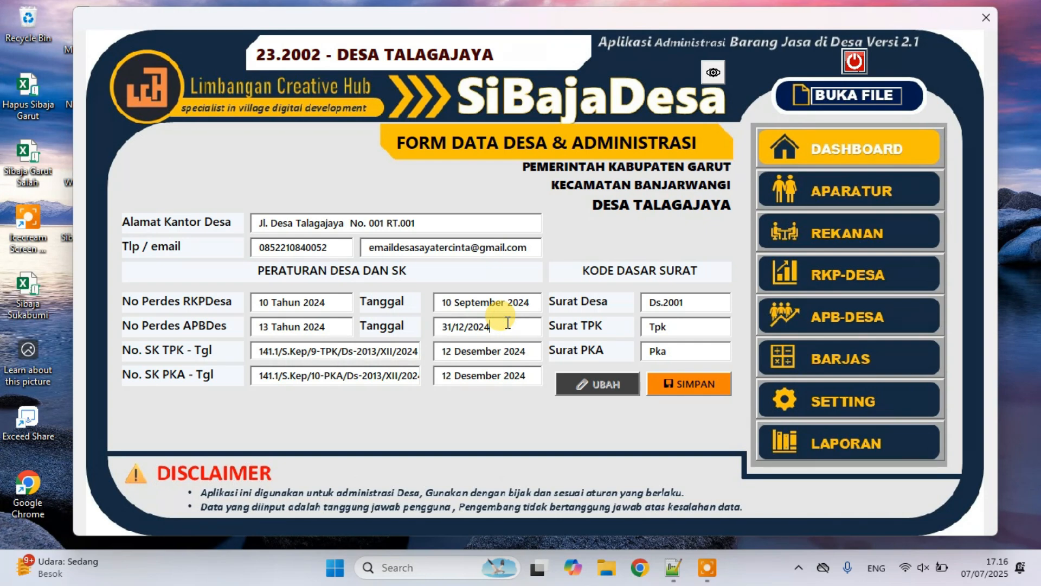
click(500, 350)
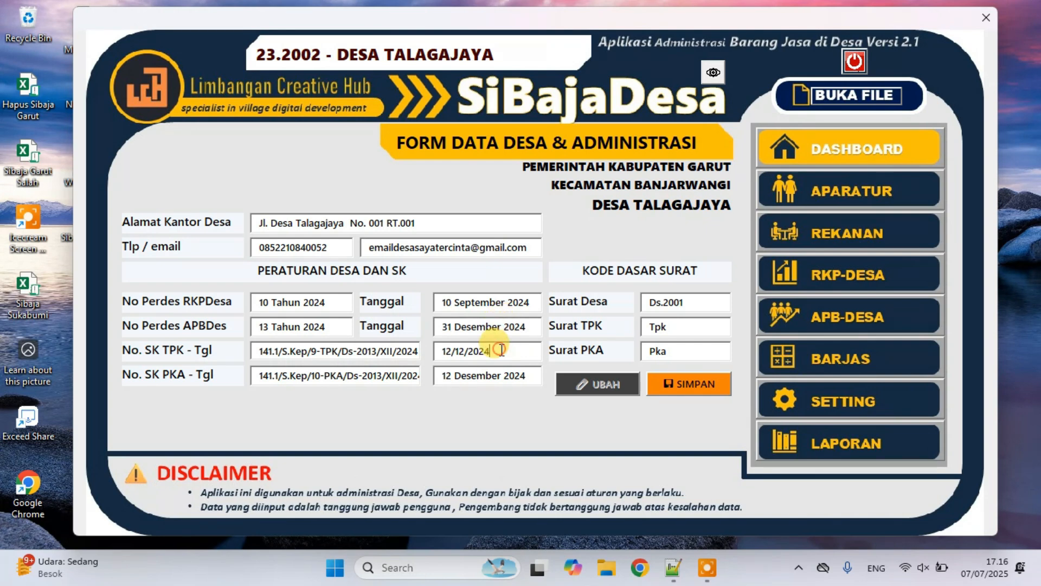
click(482, 373)
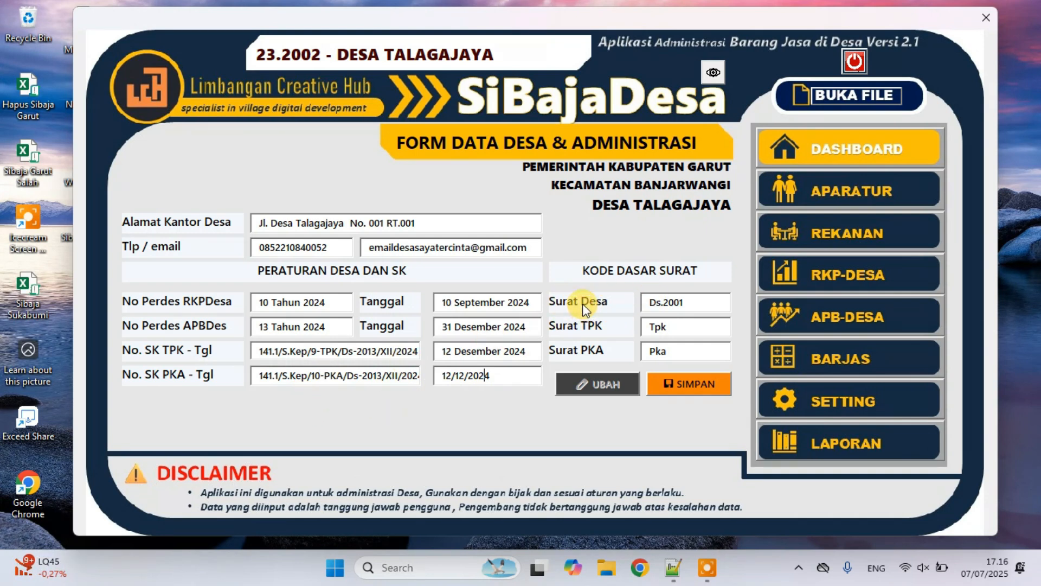
Check the Surat Desa and Surat TPK letter codes, and save the changes to the village data and administration form
drag(690, 302, 614, 307)
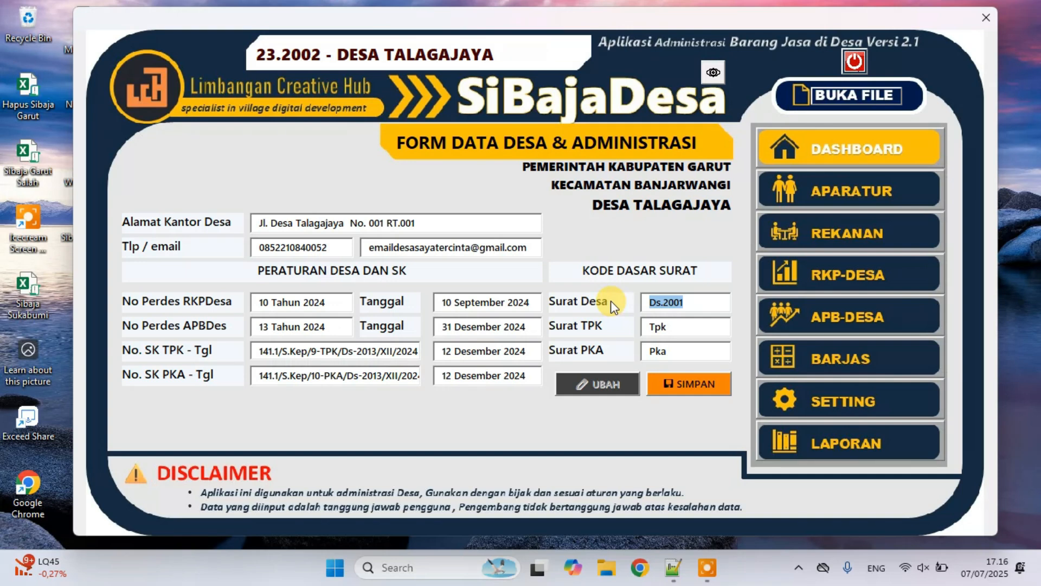
click(670, 326)
click(694, 381)
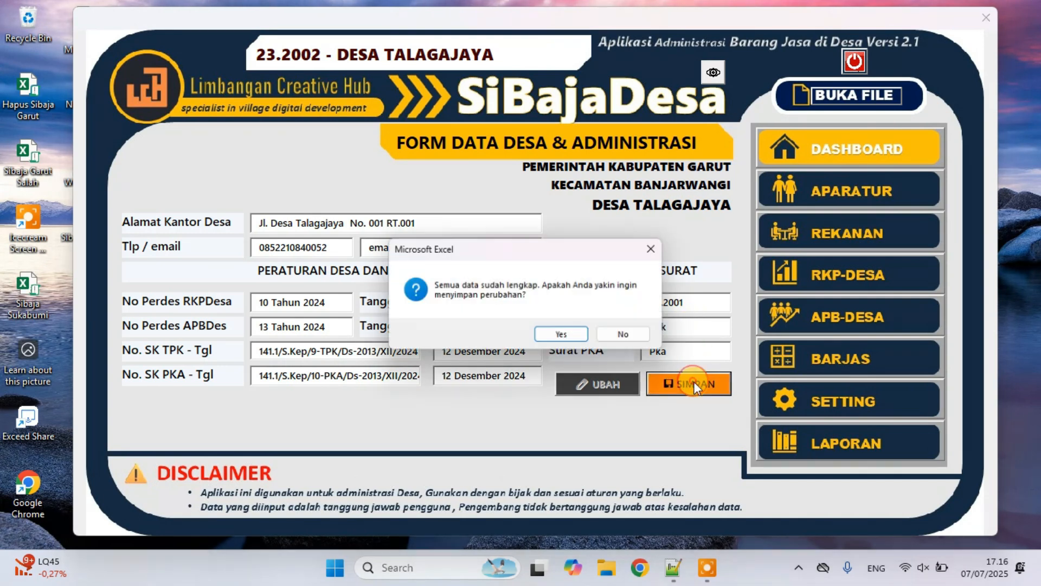
click(580, 337)
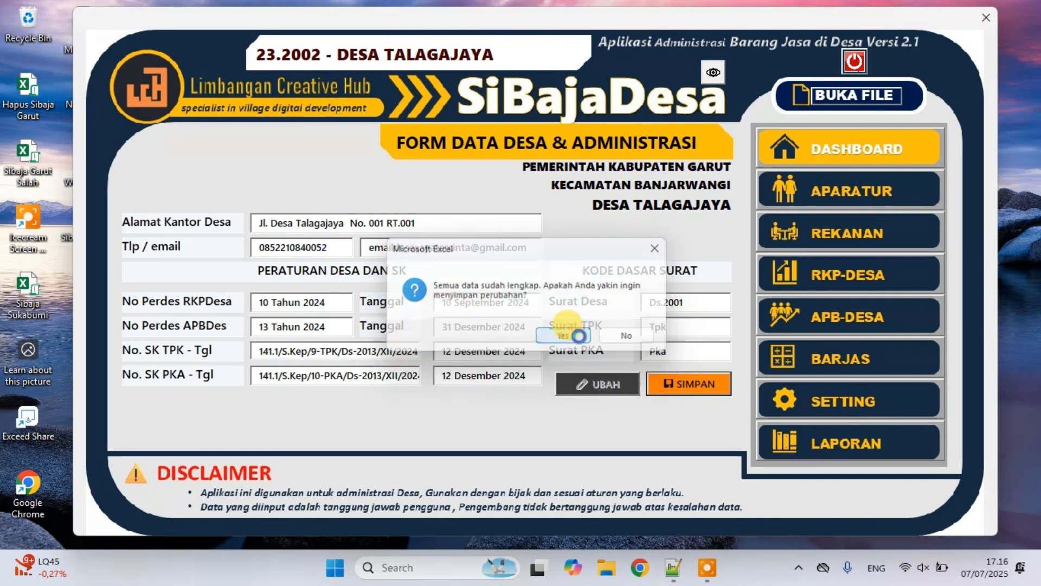
click(579, 338)
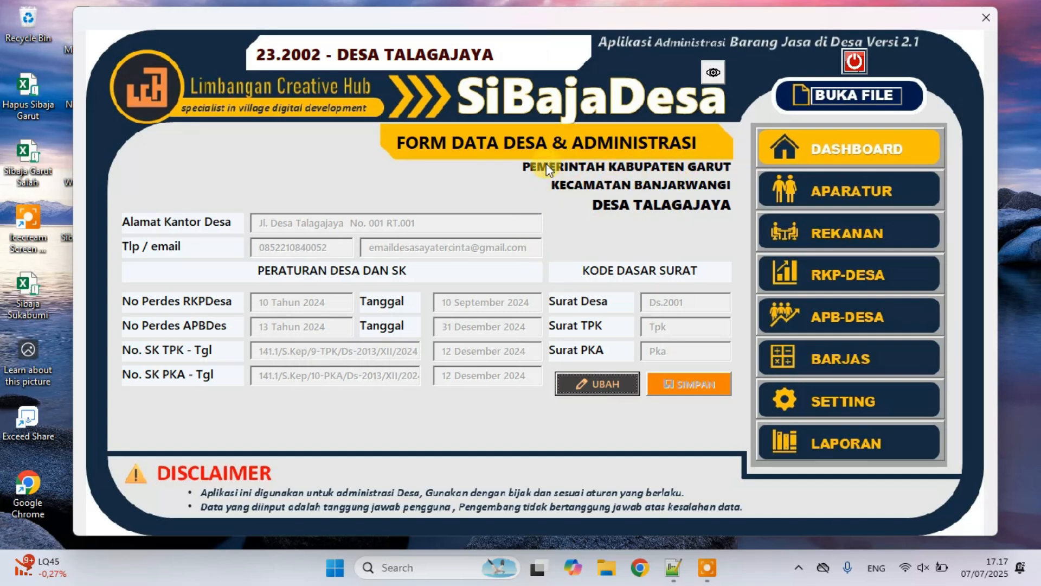
Open the form for officials and implementers and look through its full list of positions
click(817, 197)
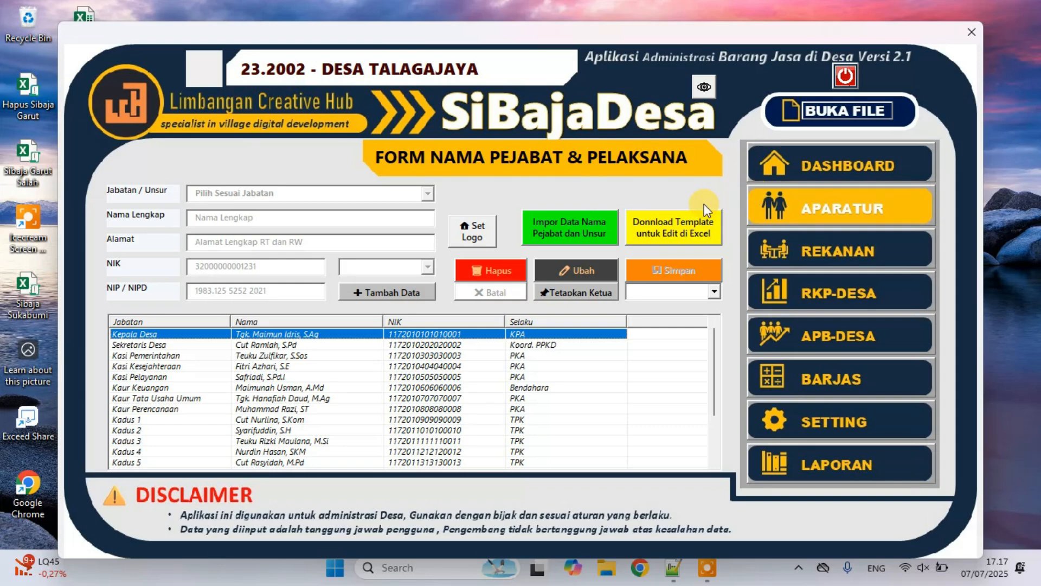
scroll(471, 373, down, 3)
scroll(471, 373, up, 3)
scroll(471, 374, down, 1)
scroll(471, 373, up, 2)
scroll(471, 372, down, 6)
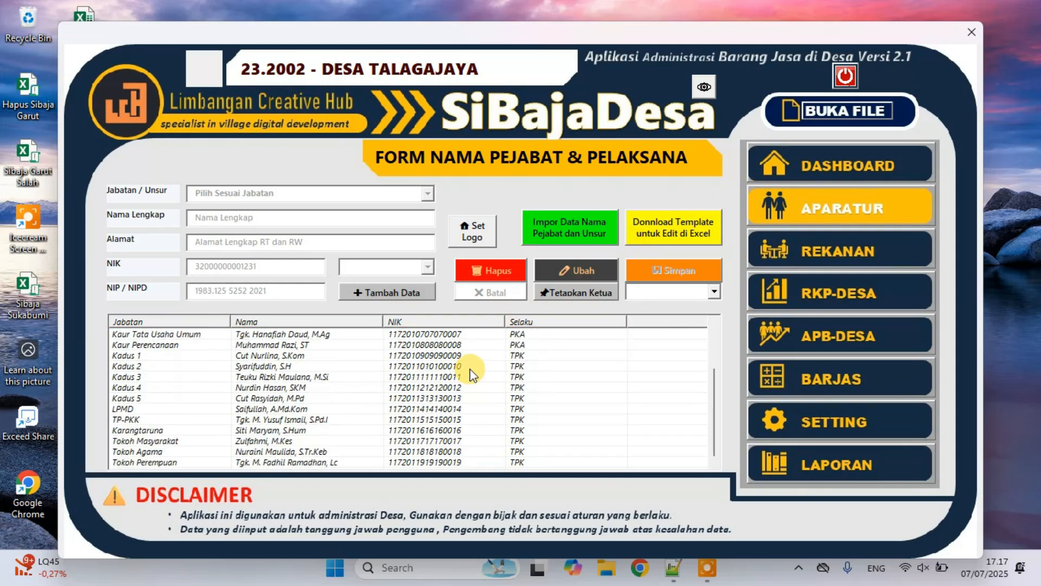
scroll(471, 374, up, 6)
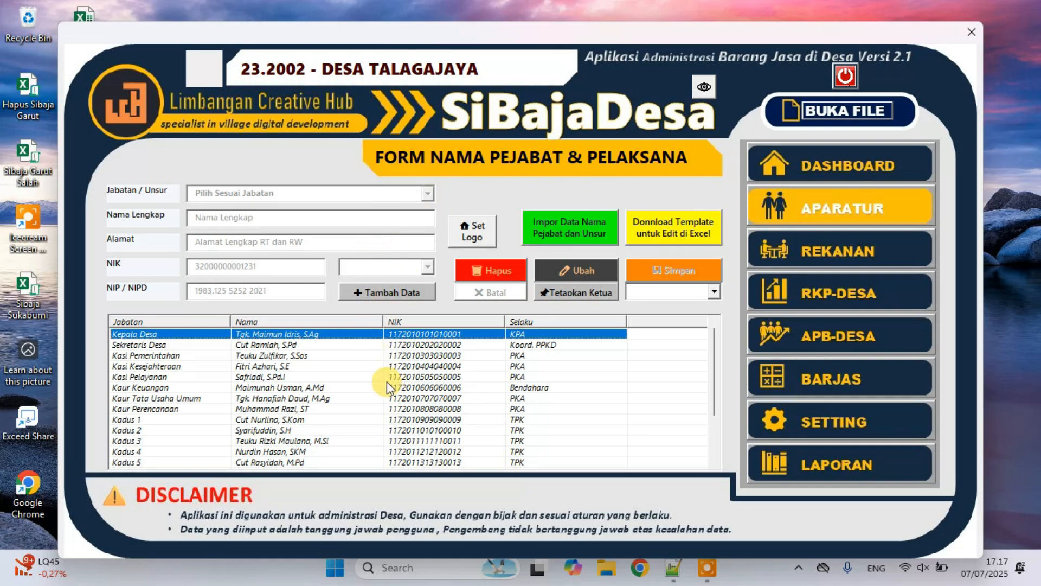
scroll(390, 391, down, 2)
scroll(390, 392, up, 2)
Examine the details of individual officials' records, from Sekretaris Desa and the Kasi and Kaur positions to Kadus, LPMD, Karangtaruna and Tokoh Agama
click(145, 343)
click(146, 356)
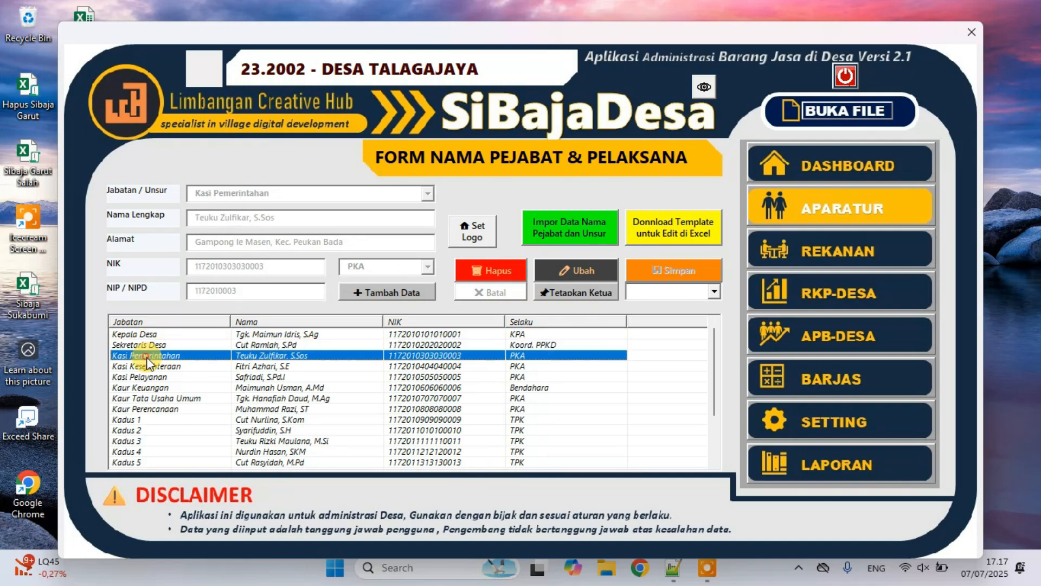
click(149, 367)
click(152, 377)
click(152, 398)
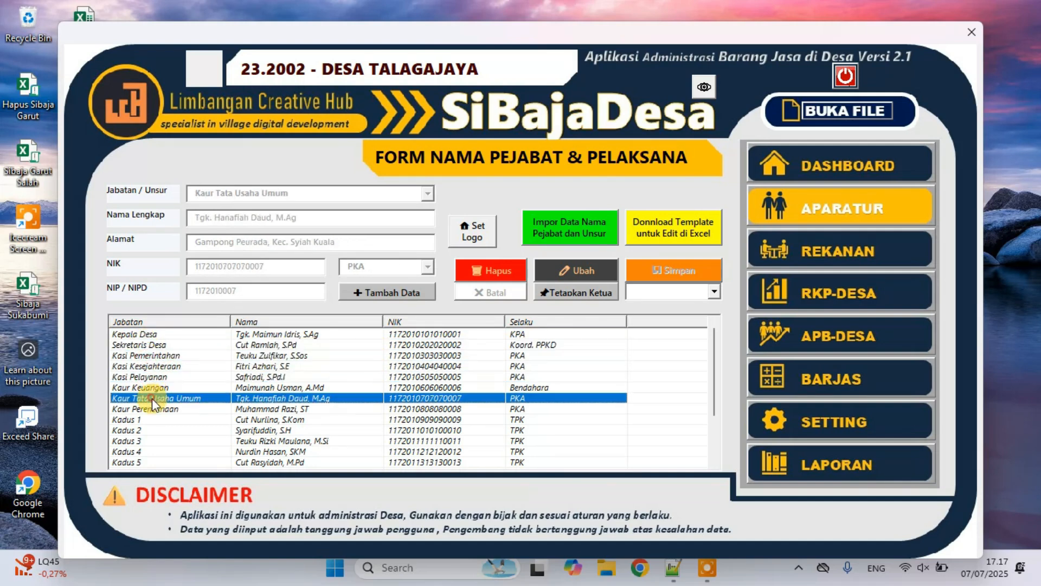
click(150, 417)
scroll(149, 417, down, 2)
click(152, 368)
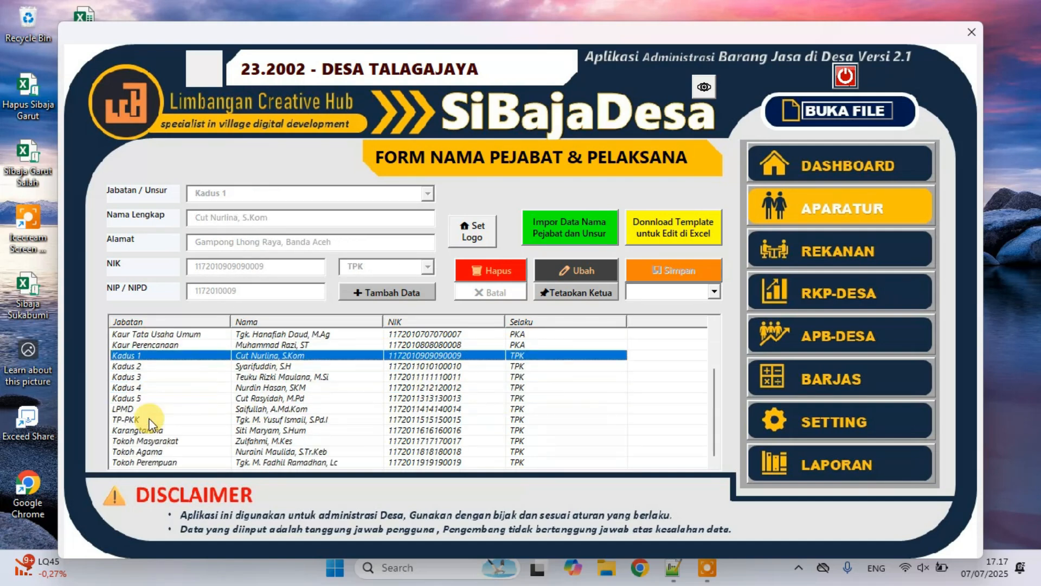
click(152, 388)
click(152, 405)
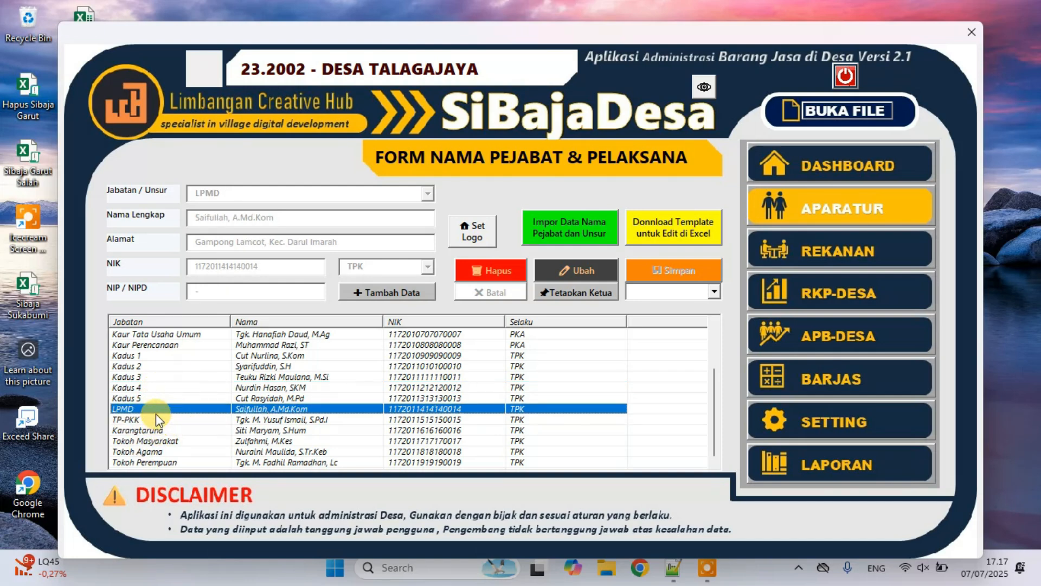
click(154, 424)
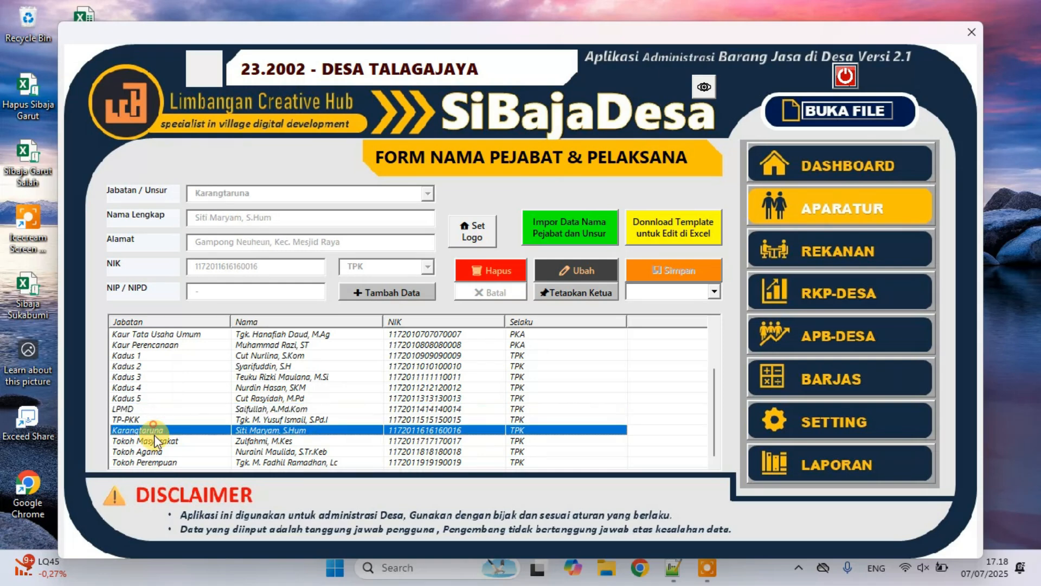
click(160, 440)
click(171, 451)
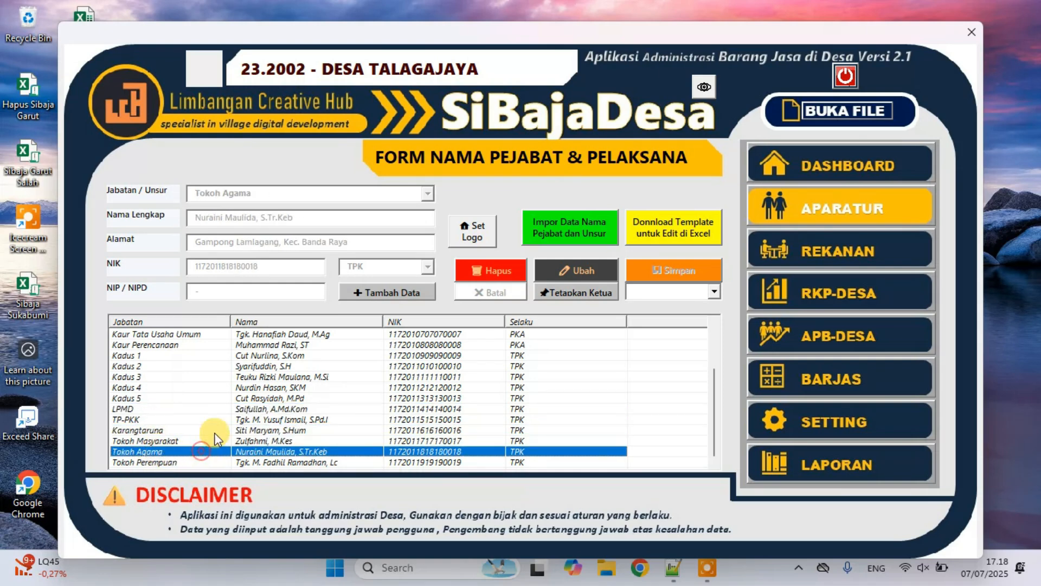
click(220, 419)
click(230, 398)
click(233, 366)
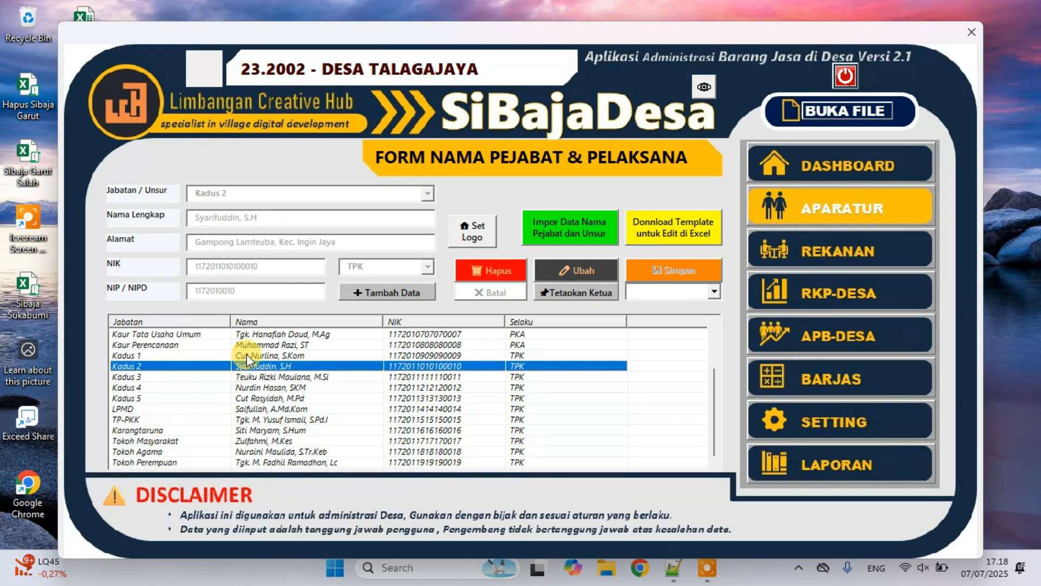
scroll(291, 366, up, 2)
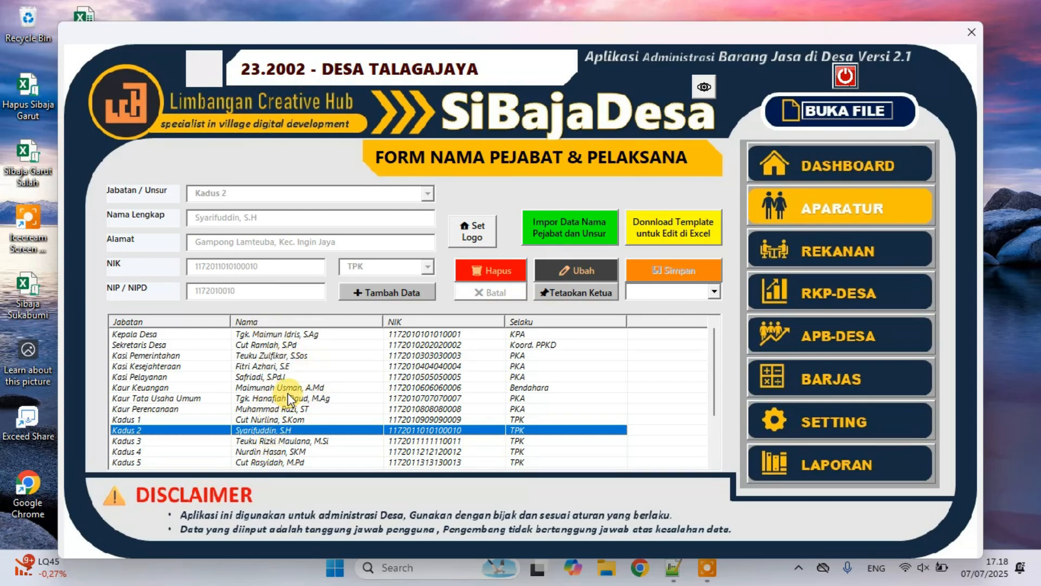
scroll(288, 394, down, 2)
scroll(288, 394, up, 2)
Start a new official entry and try the positions Kepala Desa, Kasi Pelayanan, Kadus 3 and Kadus 4 to compare their assigned roles
click(365, 293)
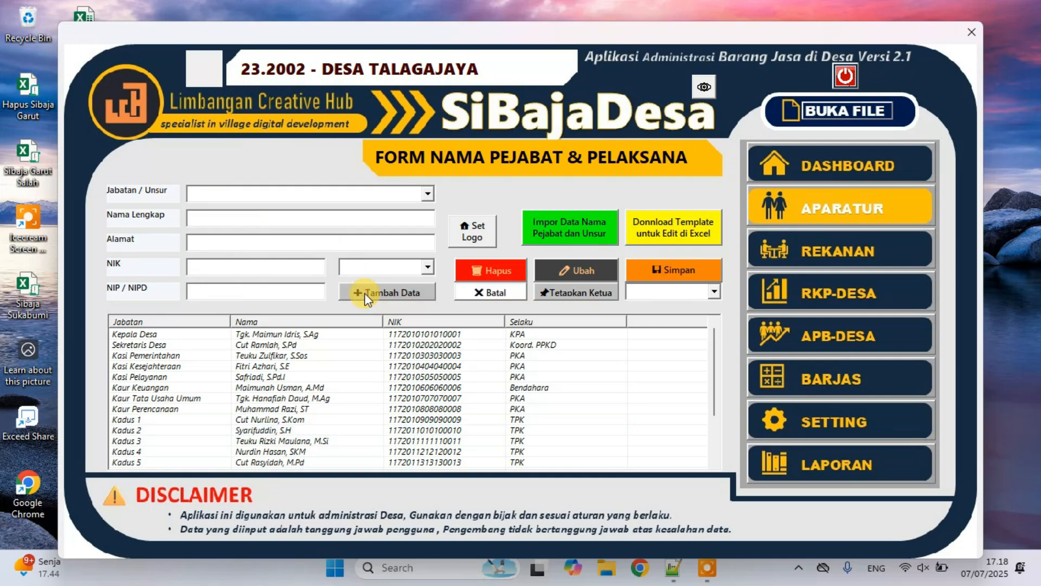
click(428, 193)
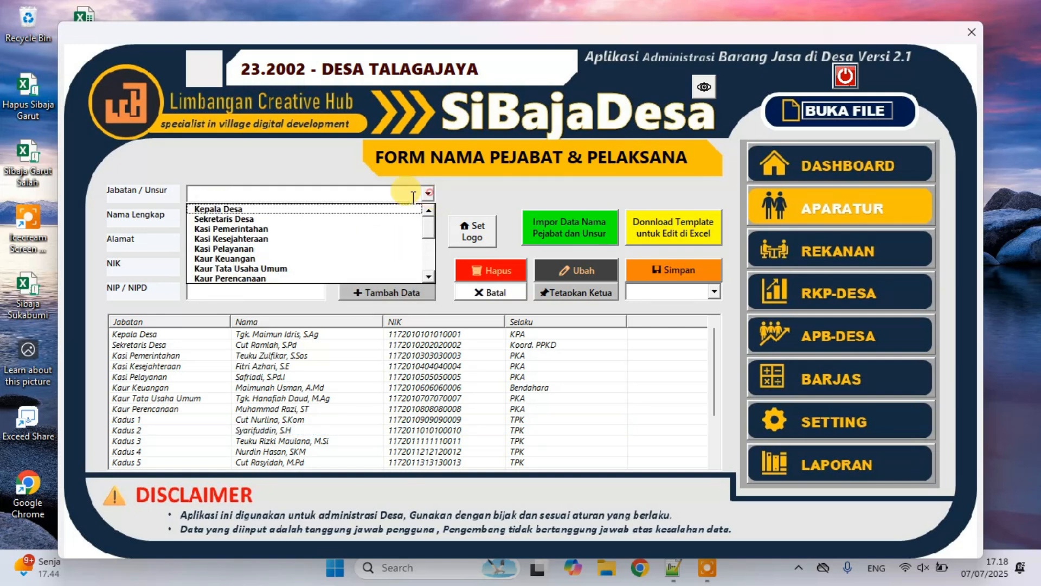
click(377, 211)
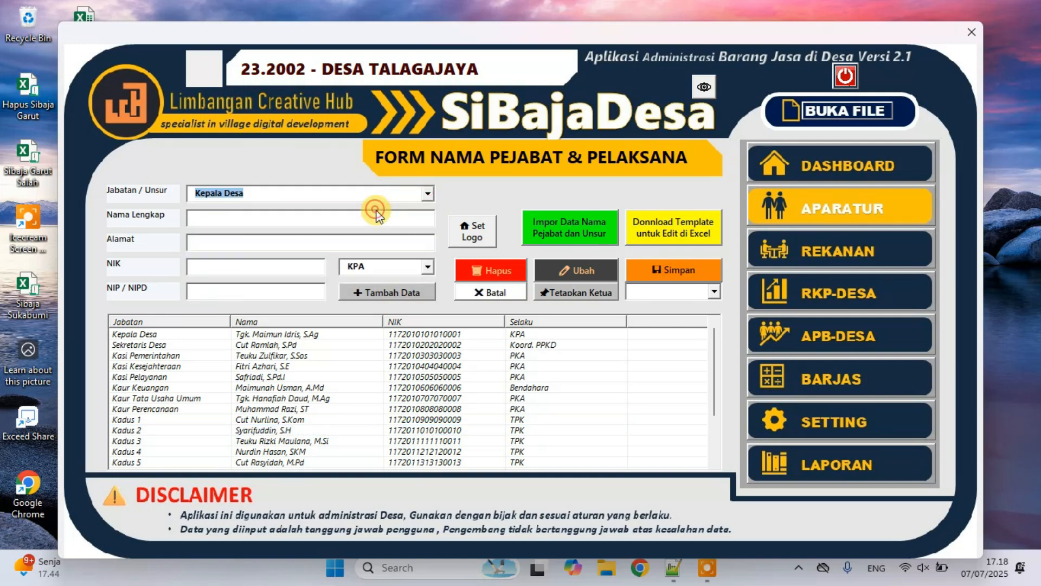
click(273, 216)
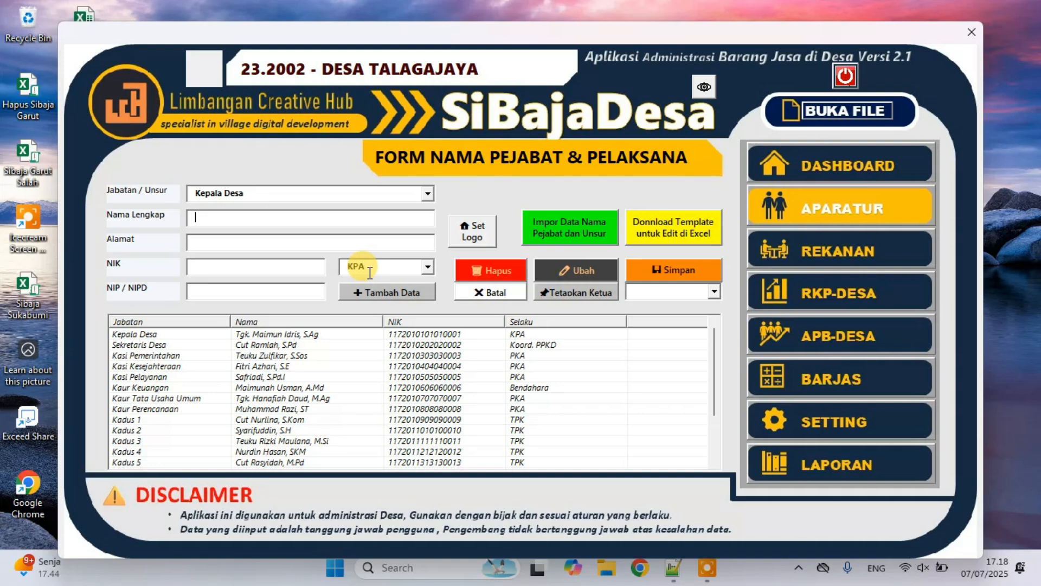
click(427, 193)
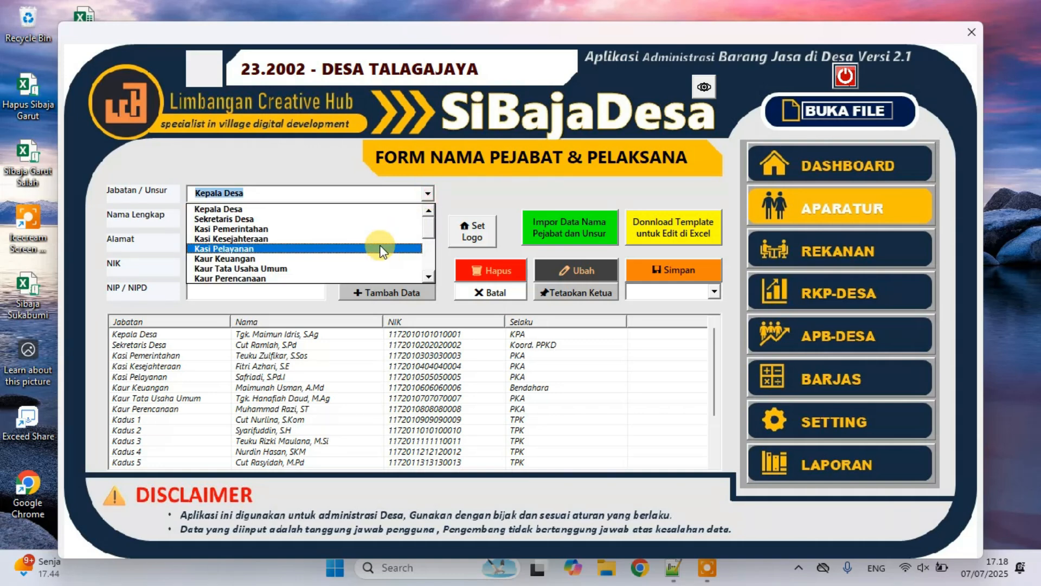
click(379, 249)
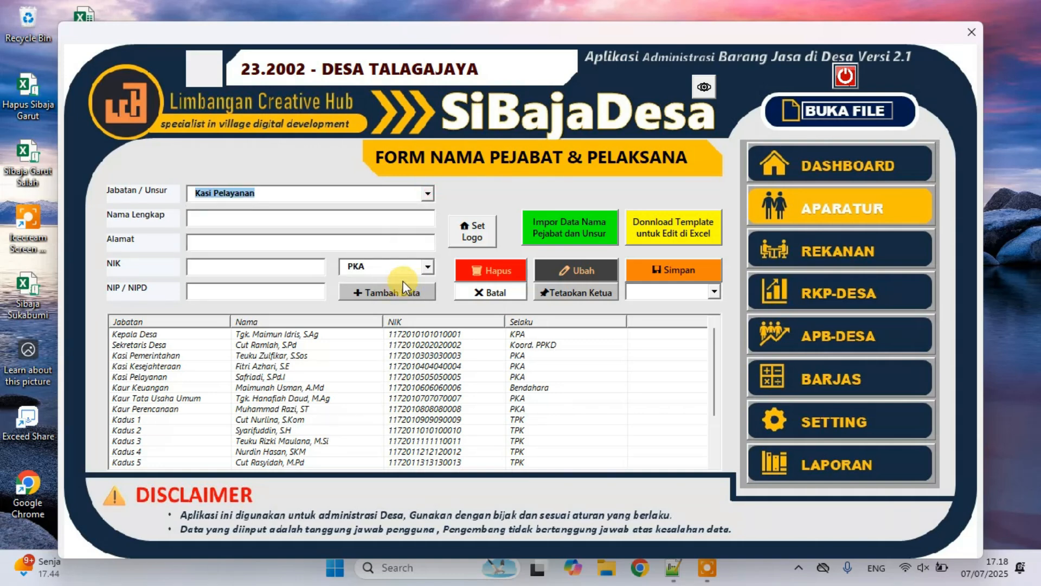
click(427, 193)
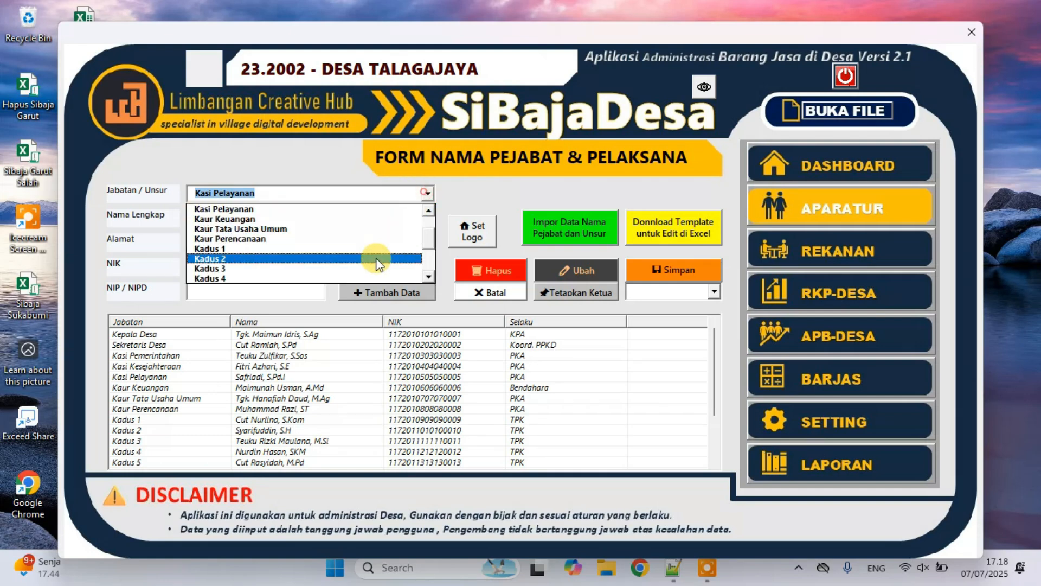
click(367, 269)
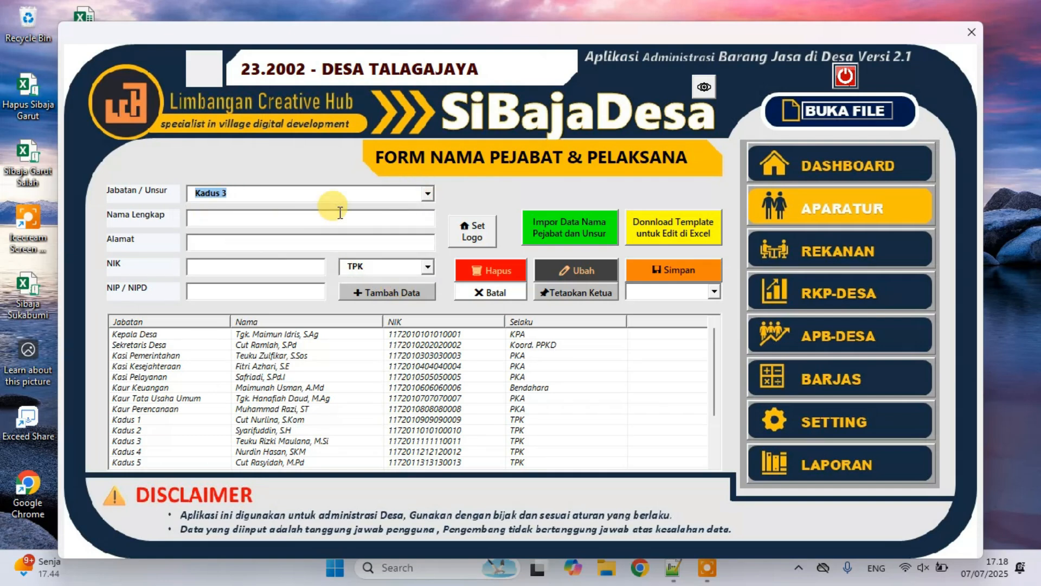
click(426, 193)
click(395, 218)
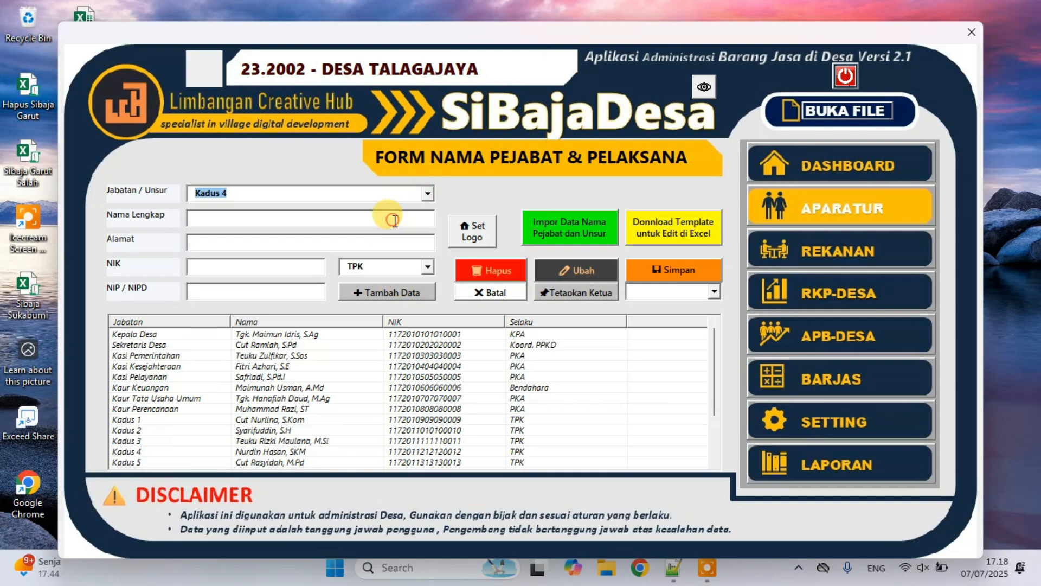
click(214, 219)
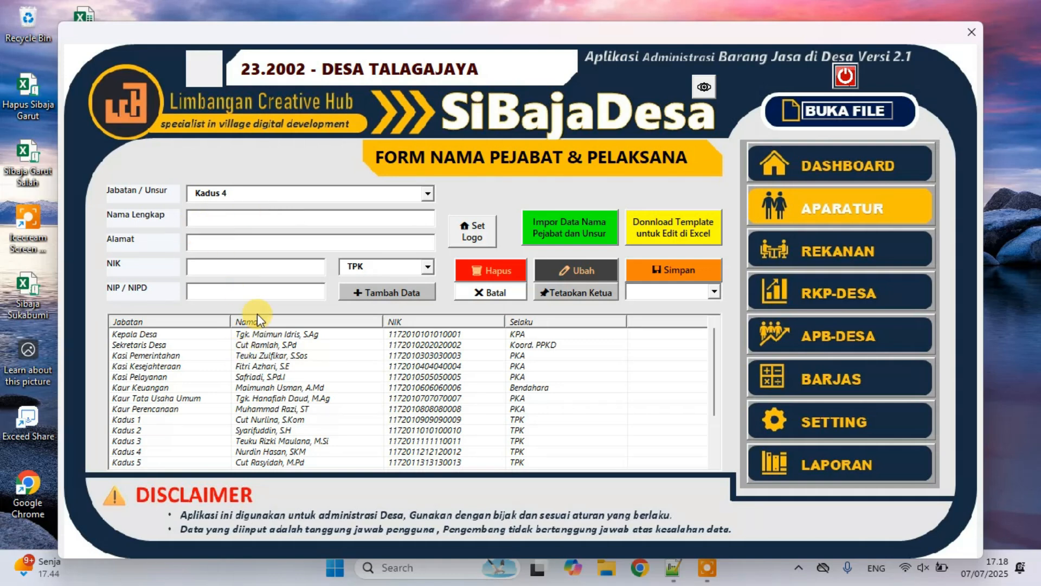
Delete the Tokoh Perempuan record from the officials list and check the remaining entries
click(301, 377)
click(302, 420)
click(297, 452)
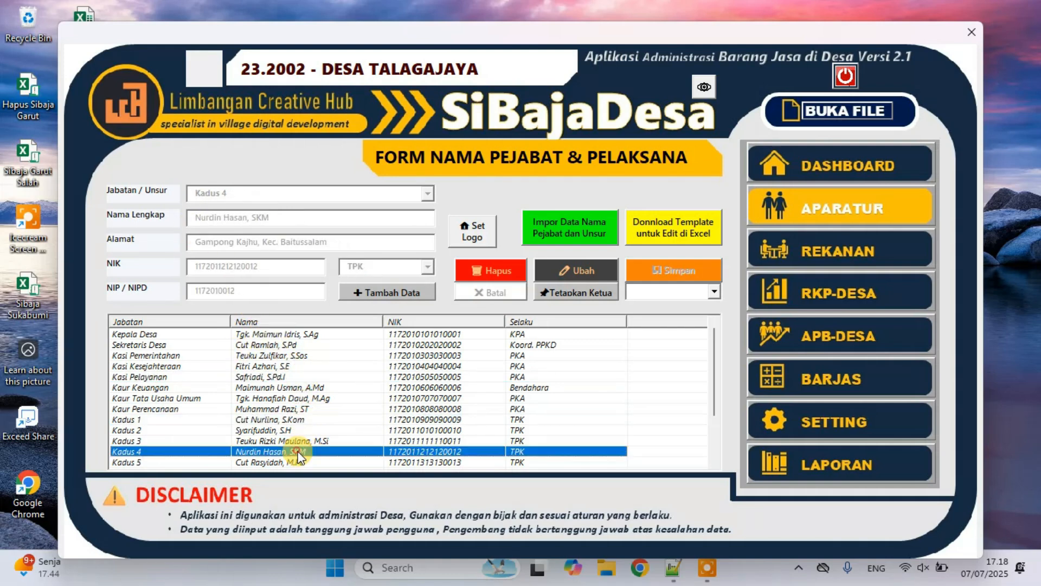
scroll(298, 452, down, 2)
click(282, 461)
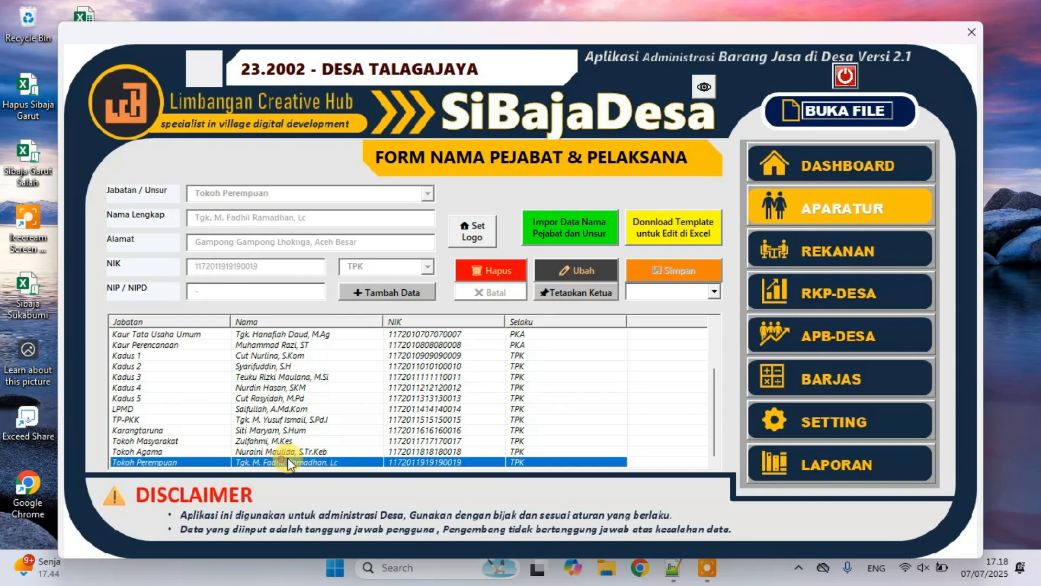
click(475, 271)
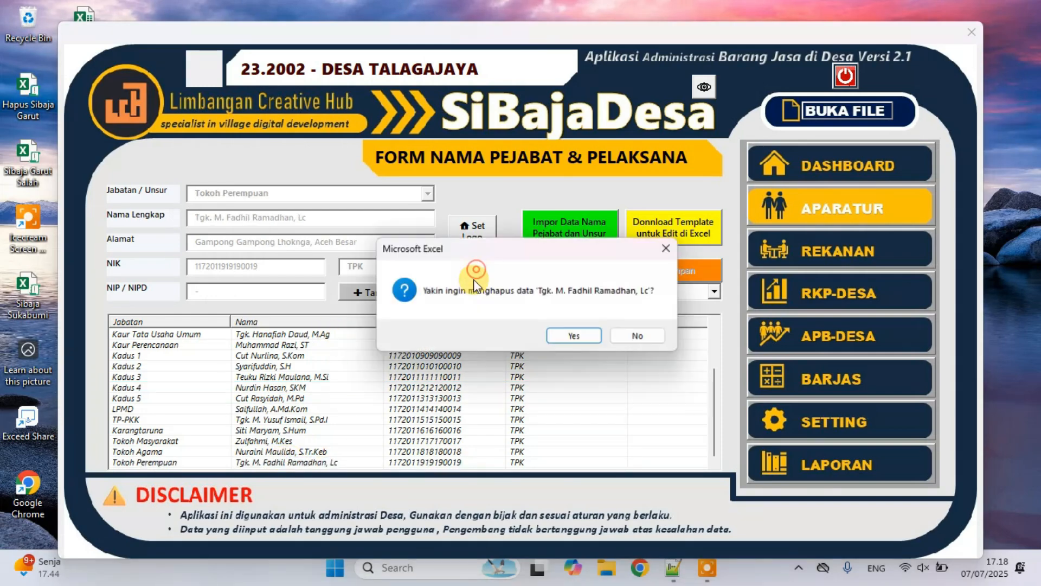
click(570, 334)
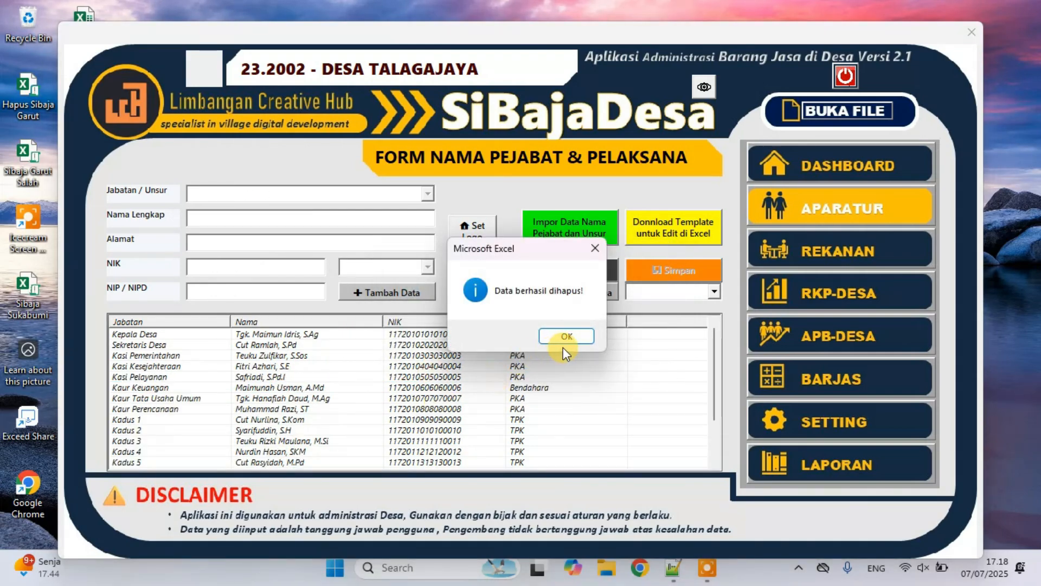
click(563, 341)
scroll(418, 416, down, 2)
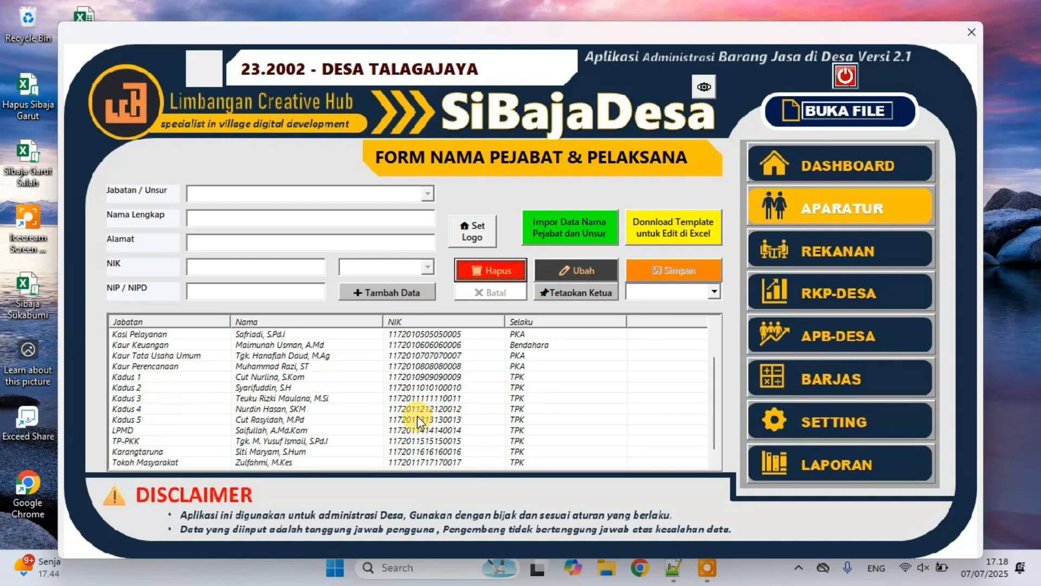
scroll(418, 415, down, 1)
scroll(418, 416, up, 3)
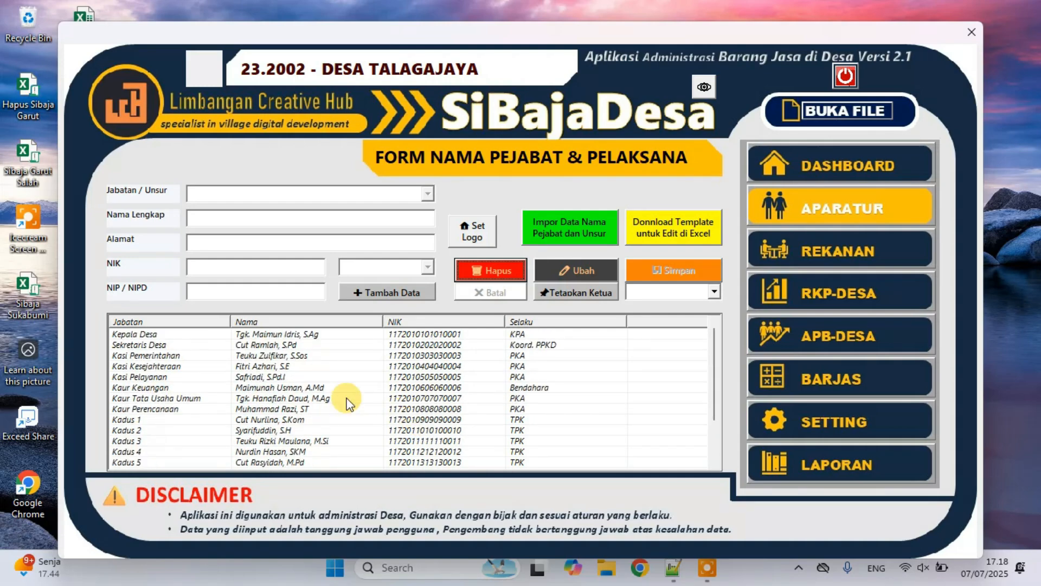
scroll(294, 422, down, 2)
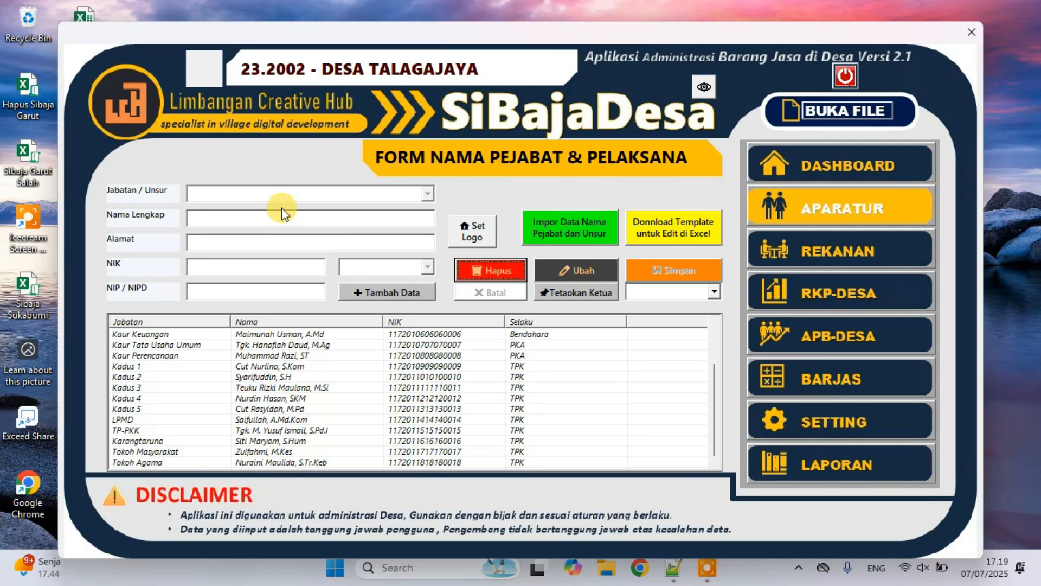
Download the officials template for editing in Excel and save it as Template_Input_Pejabat in the Downloads folder
click(653, 229)
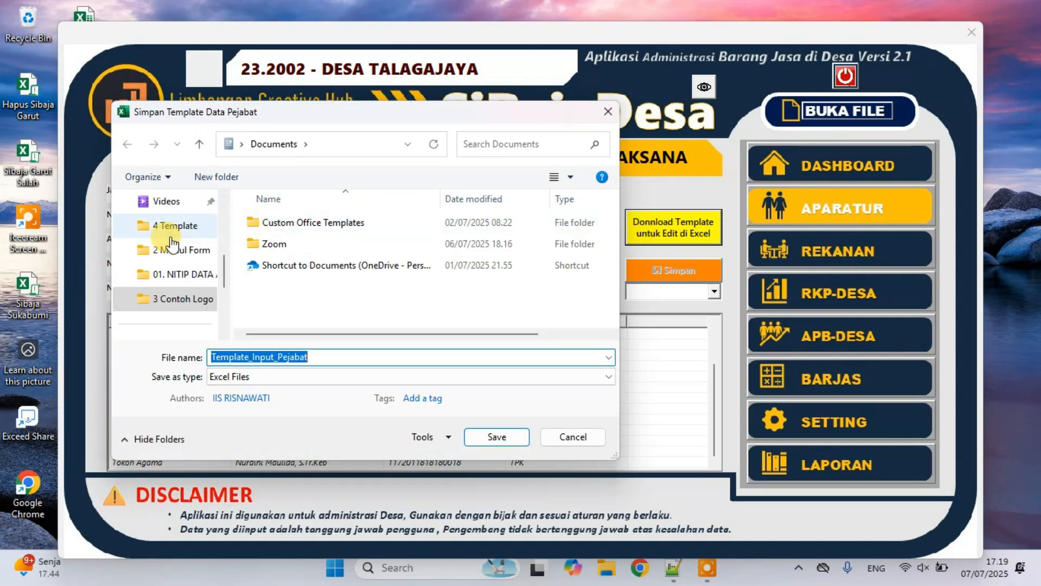
scroll(169, 233, up, 3)
scroll(170, 239, down, 2)
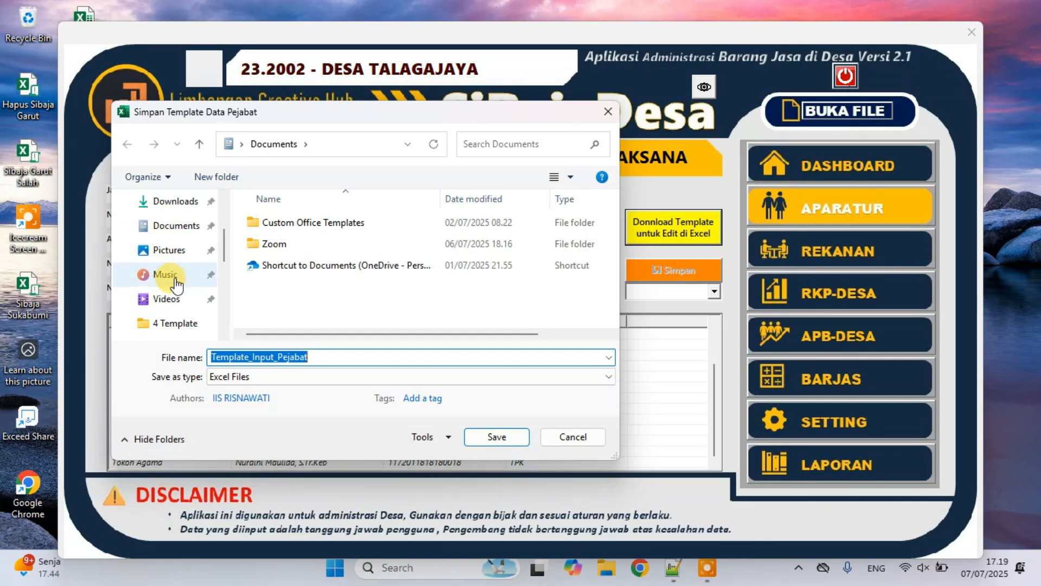
click(154, 201)
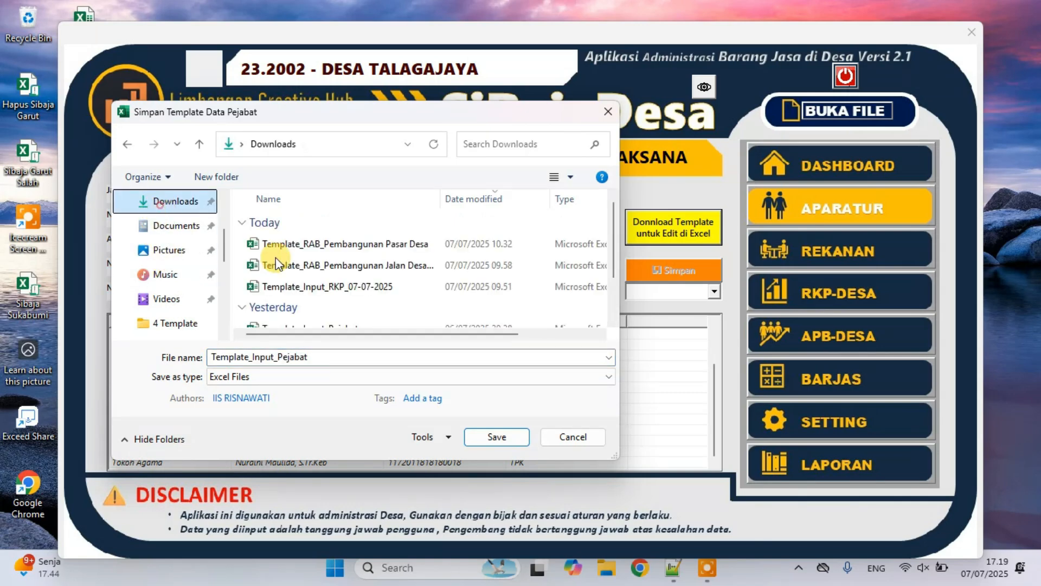
click(490, 437)
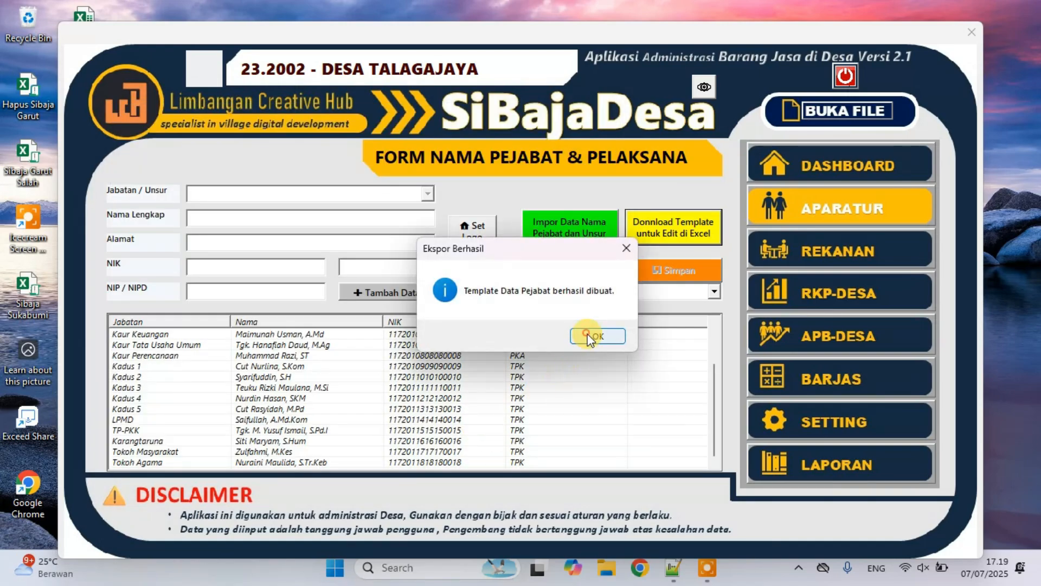
click(591, 337)
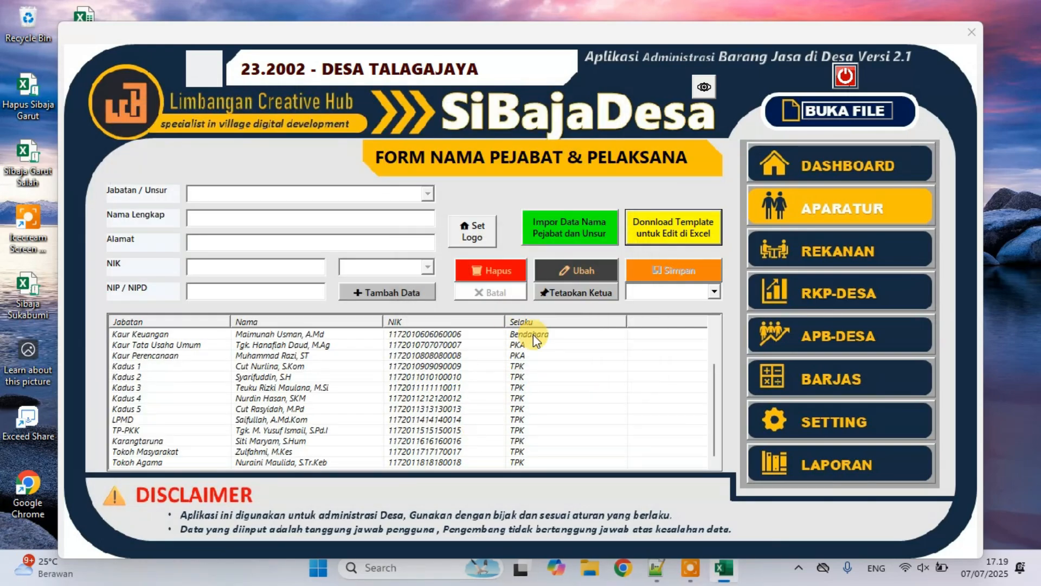
Open Template_Input_Pejabat from the Downloads folder and bring its workbook up in a full-size Excel window
click(592, 578)
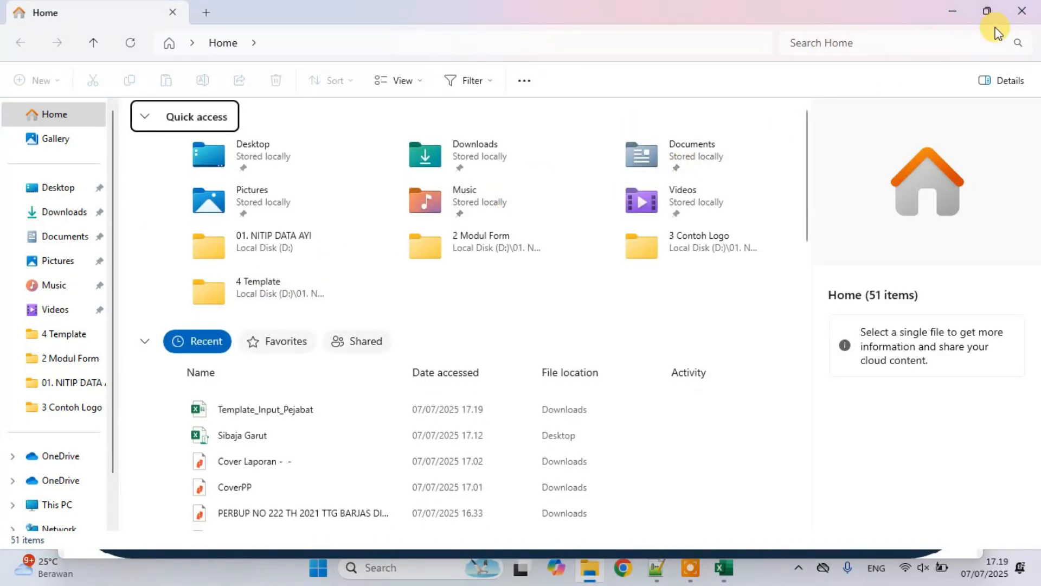
click(1022, 11)
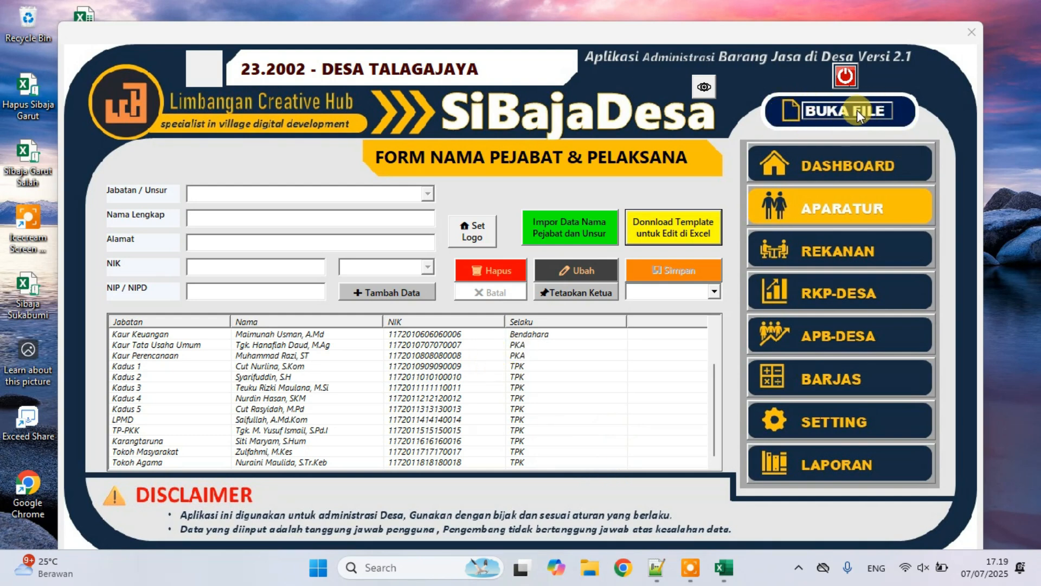
click(828, 113)
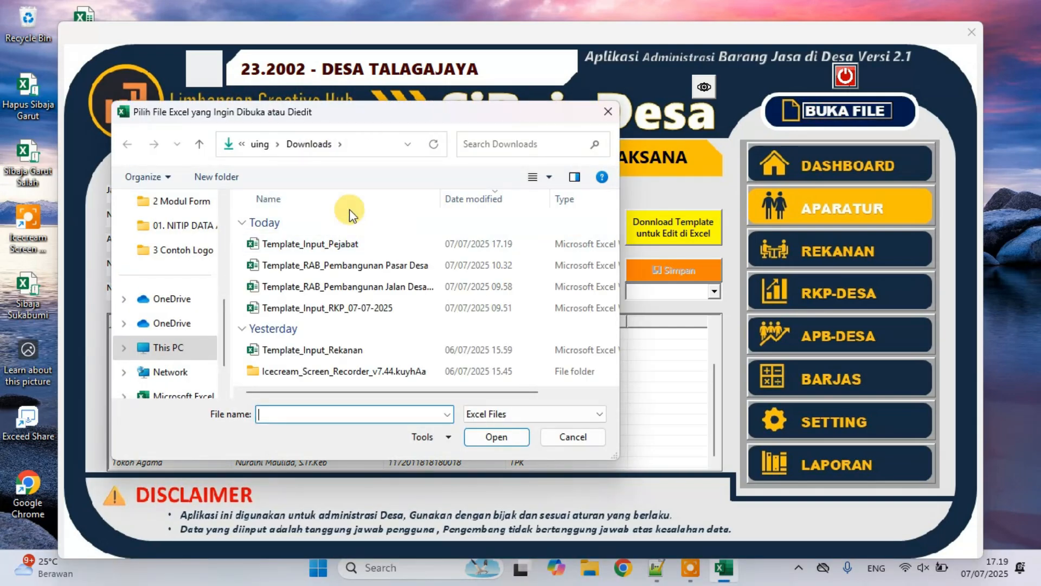
click(294, 245)
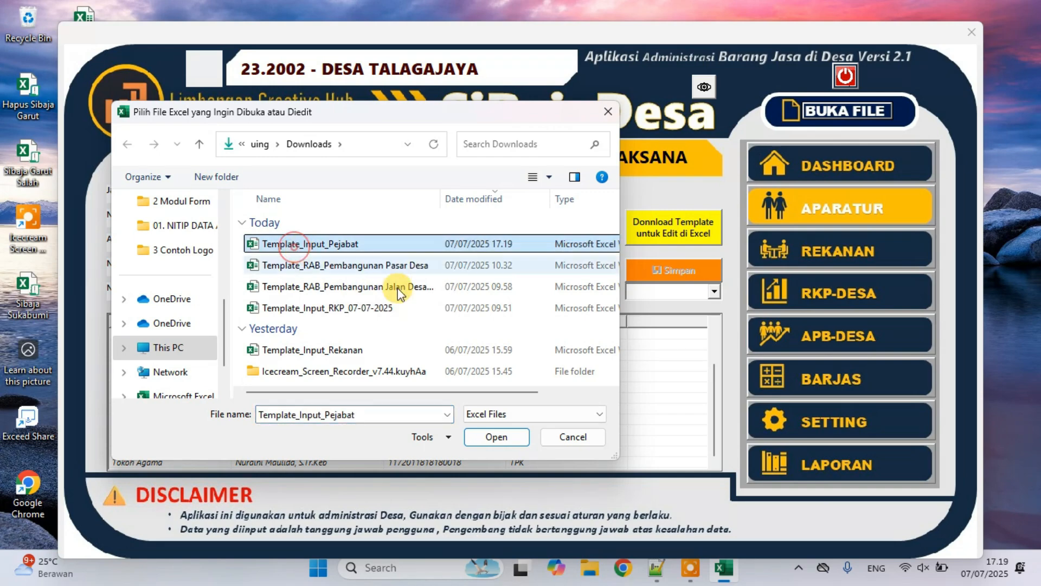
click(507, 433)
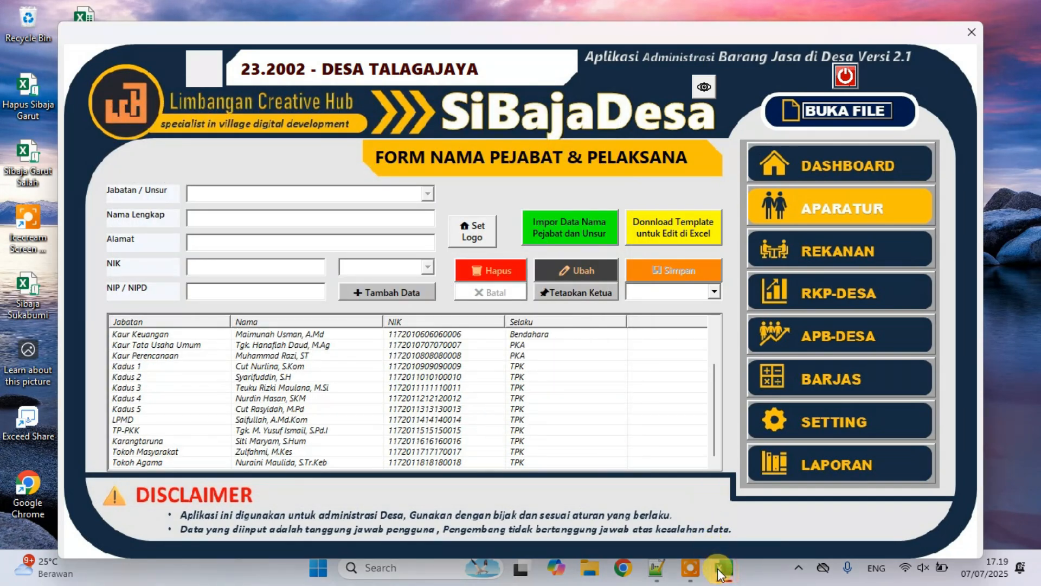
mouse_move(724, 568)
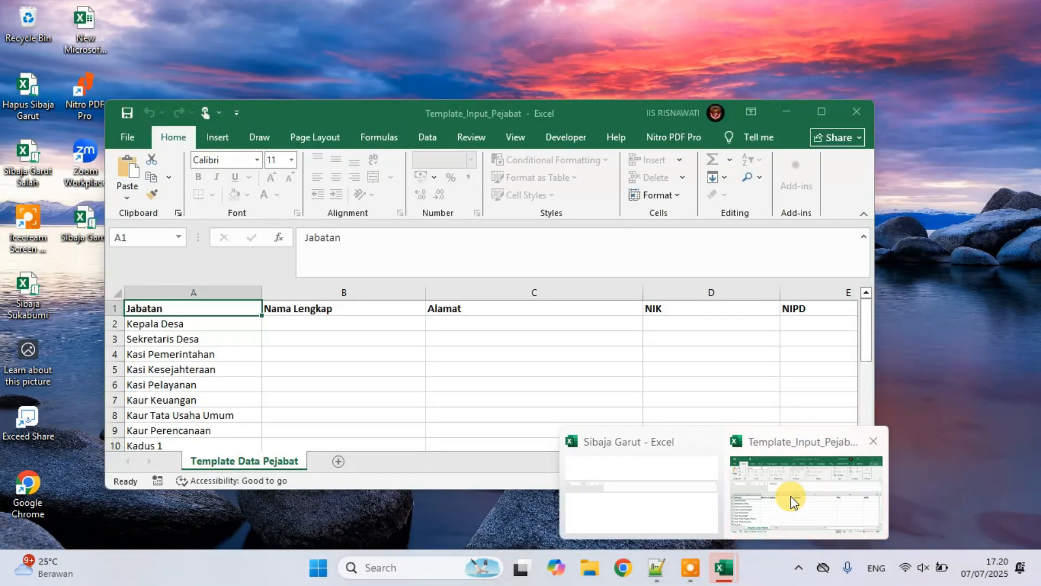
click(791, 495)
click(819, 113)
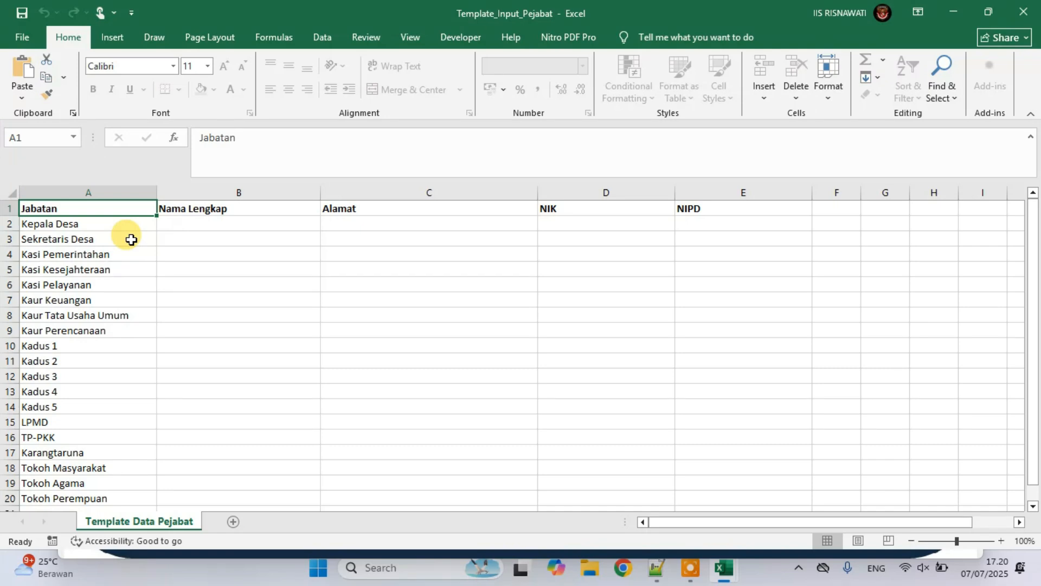
Examine the template's columns for Jabatan, Nama Lengkap, Alamat, NIK and NIPD and its list of positions
click(140, 252)
click(252, 252)
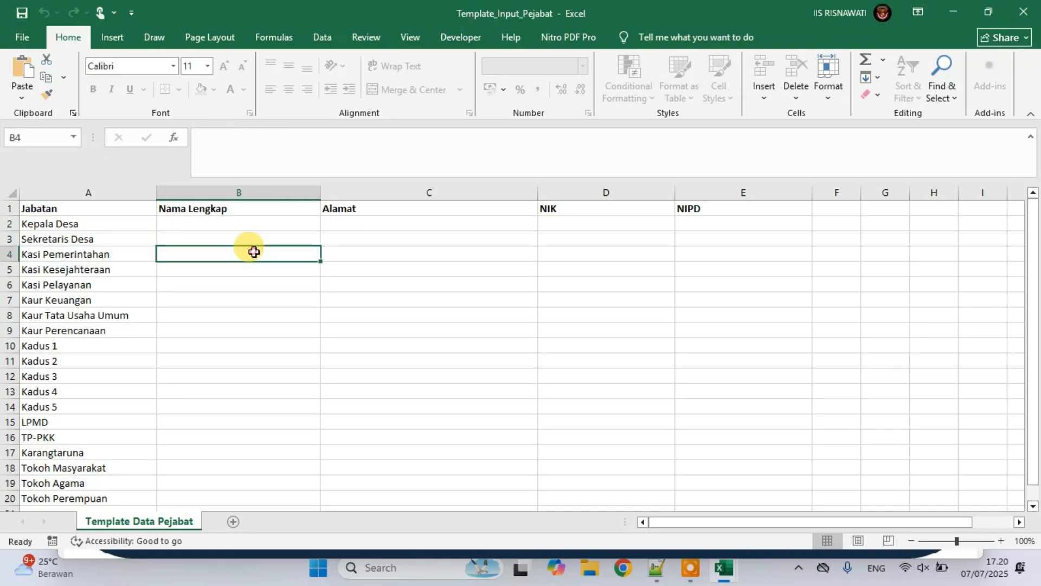
click(346, 242)
click(563, 237)
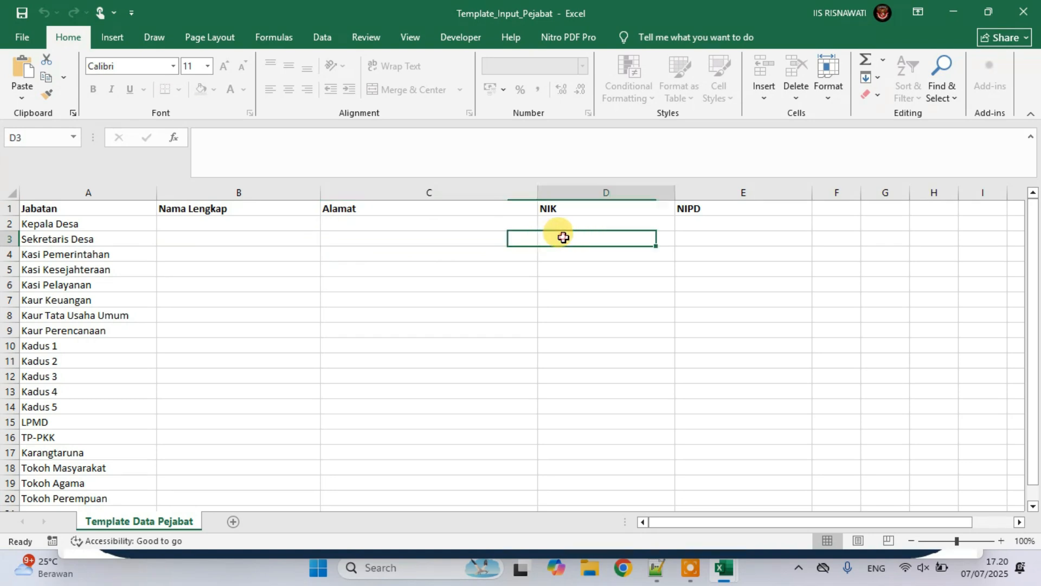
click(684, 226)
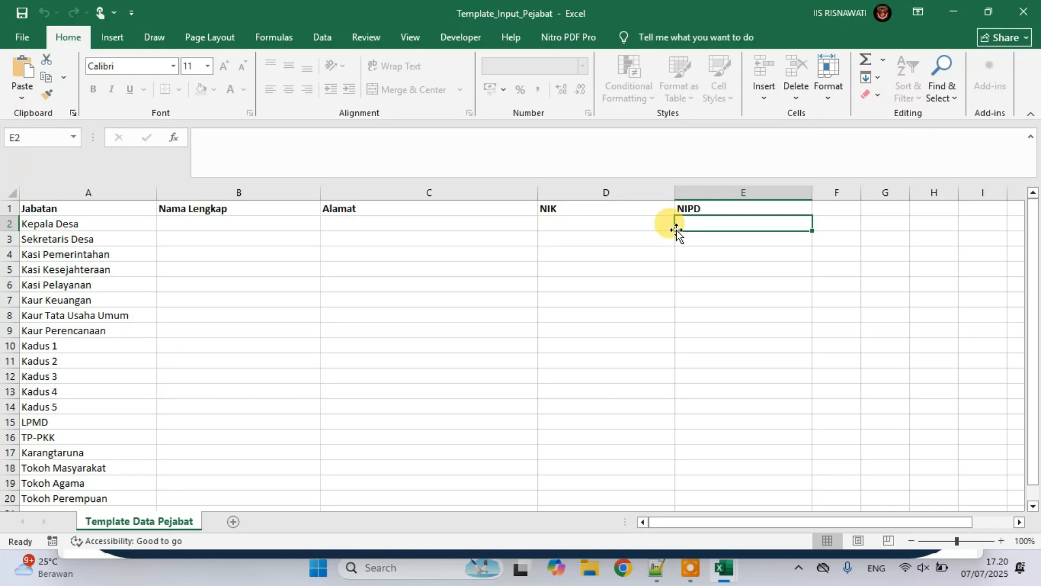
click(679, 254)
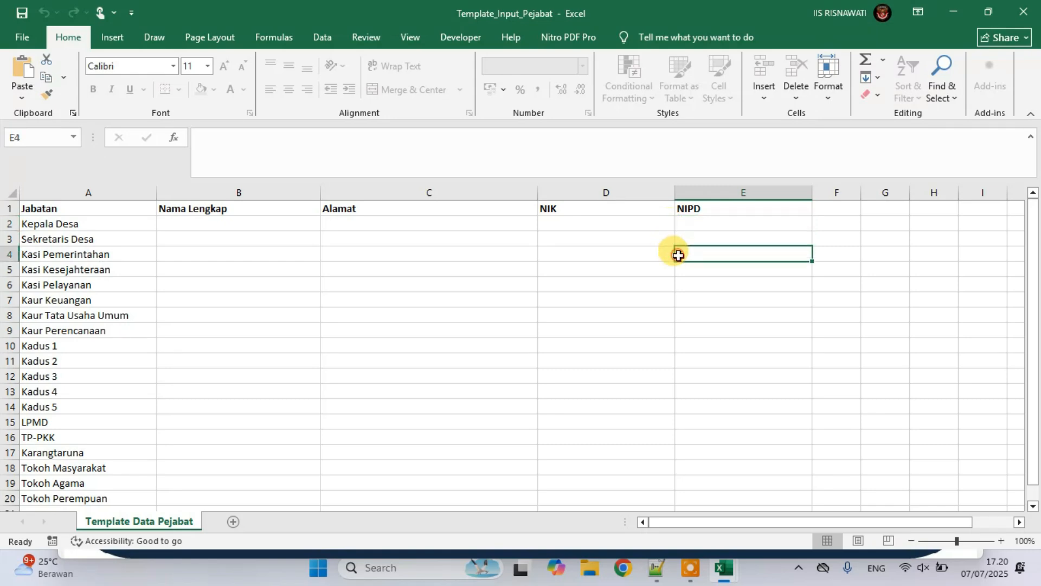
click(357, 297)
scroll(355, 305, down, 1)
scroll(355, 304, down, 2)
scroll(350, 304, up, 3)
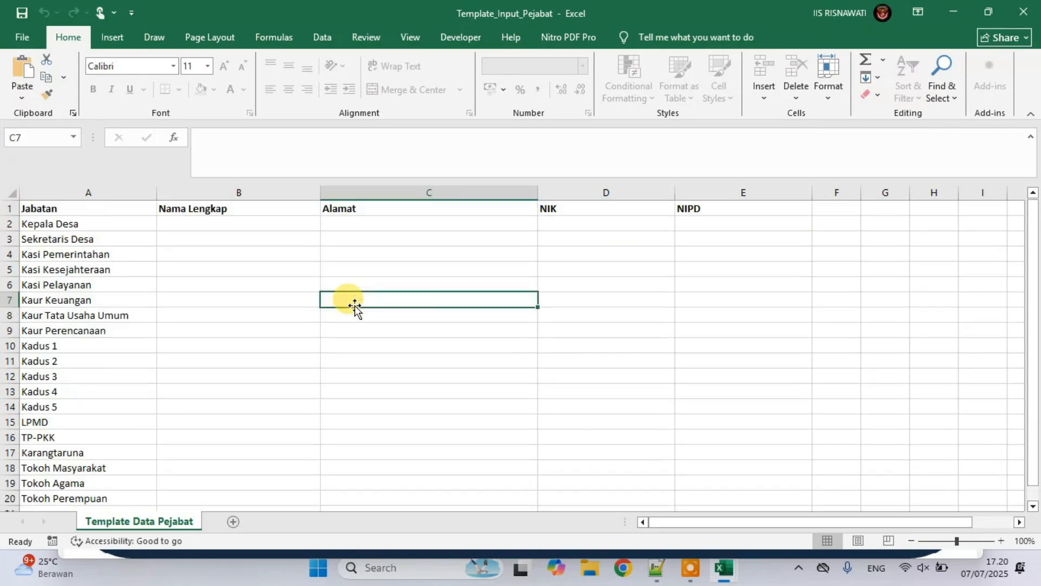
Review the template rows for the Kadus positions and Karangtaruna together with their name cells
scroll(356, 239, down, 1)
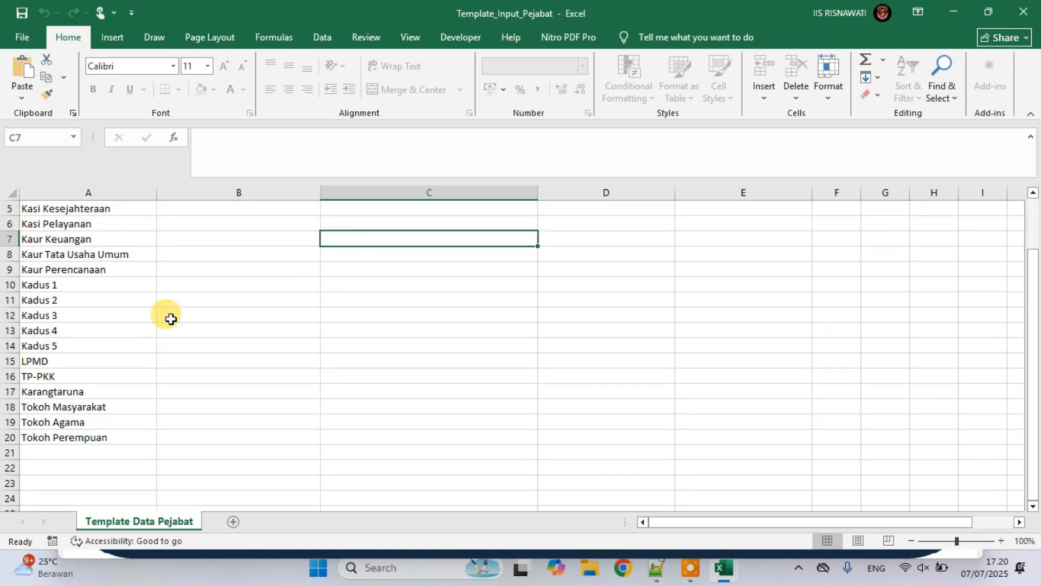
click(59, 330)
click(65, 314)
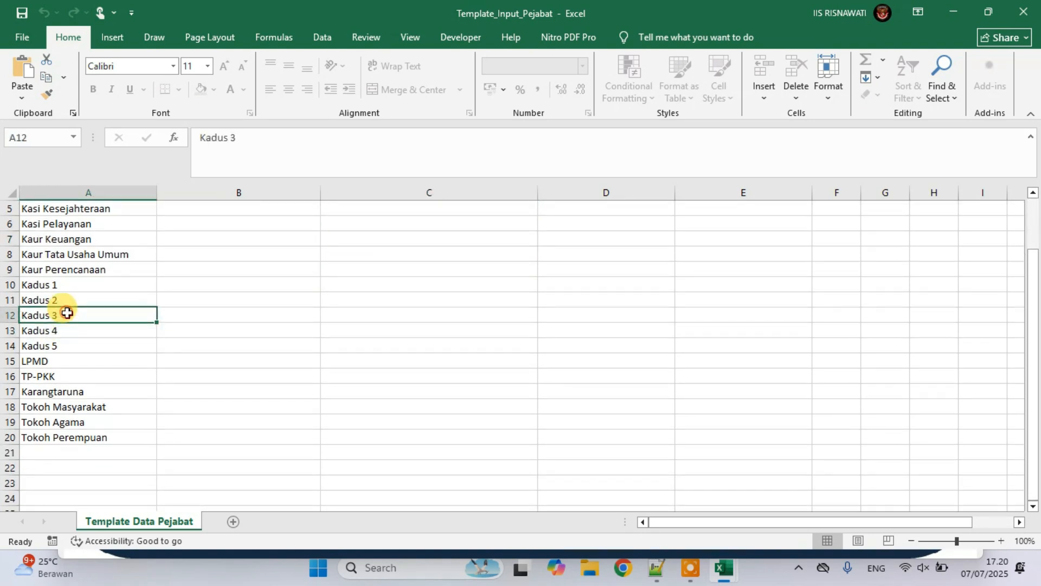
click(74, 329)
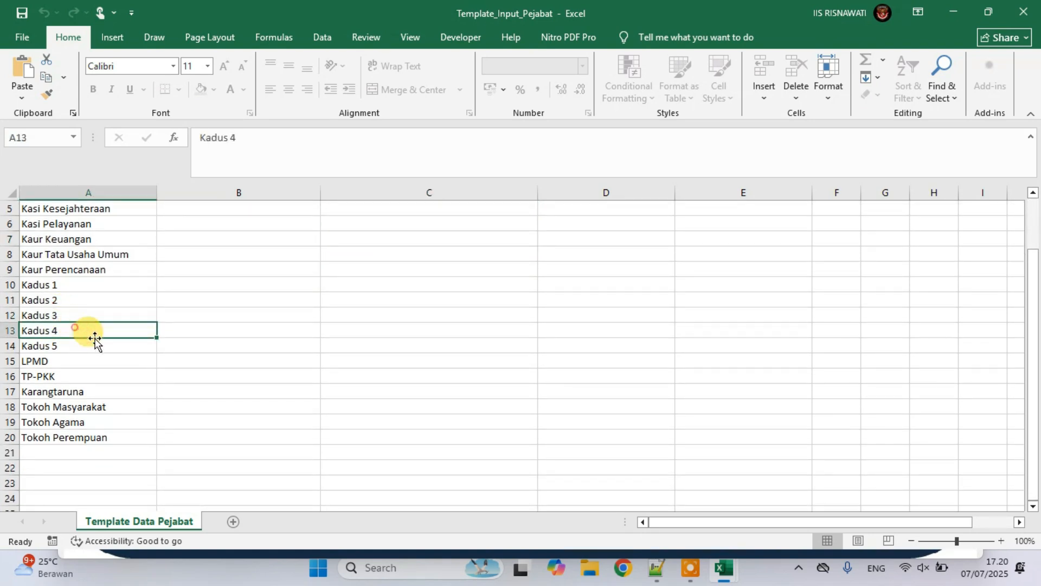
click(217, 331)
click(197, 346)
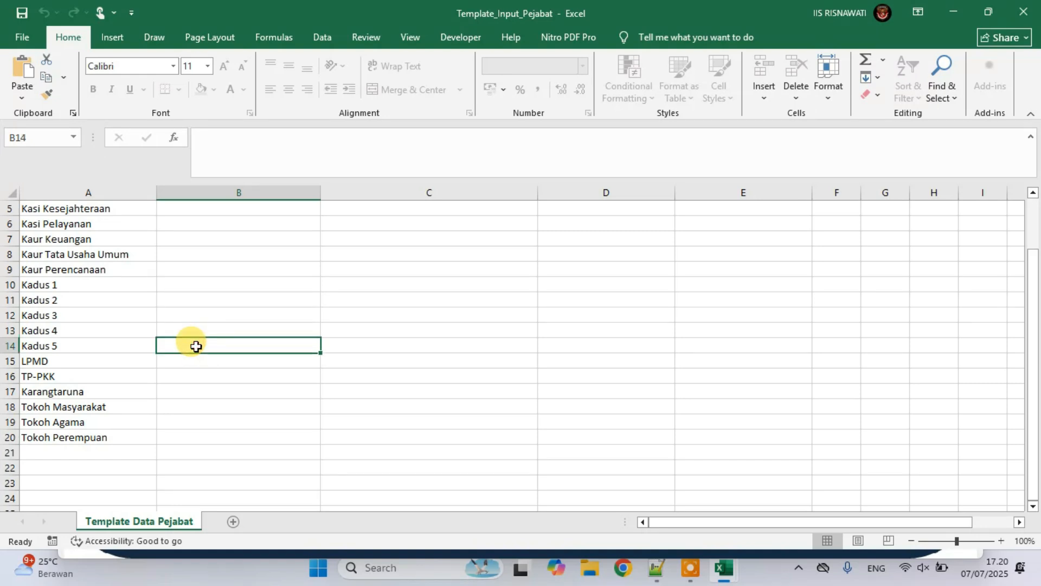
scroll(195, 347, up, 2)
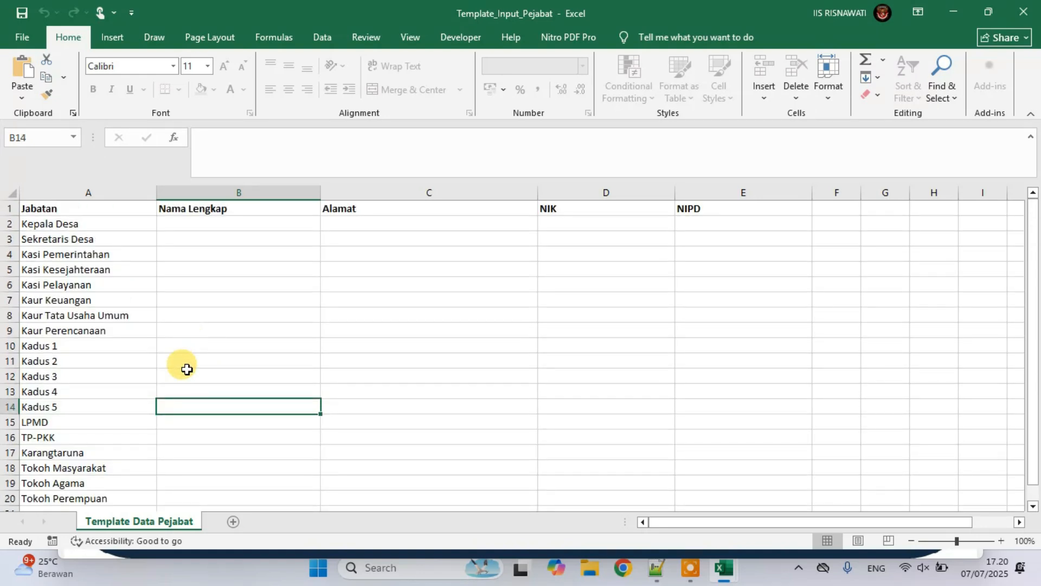
click(173, 385)
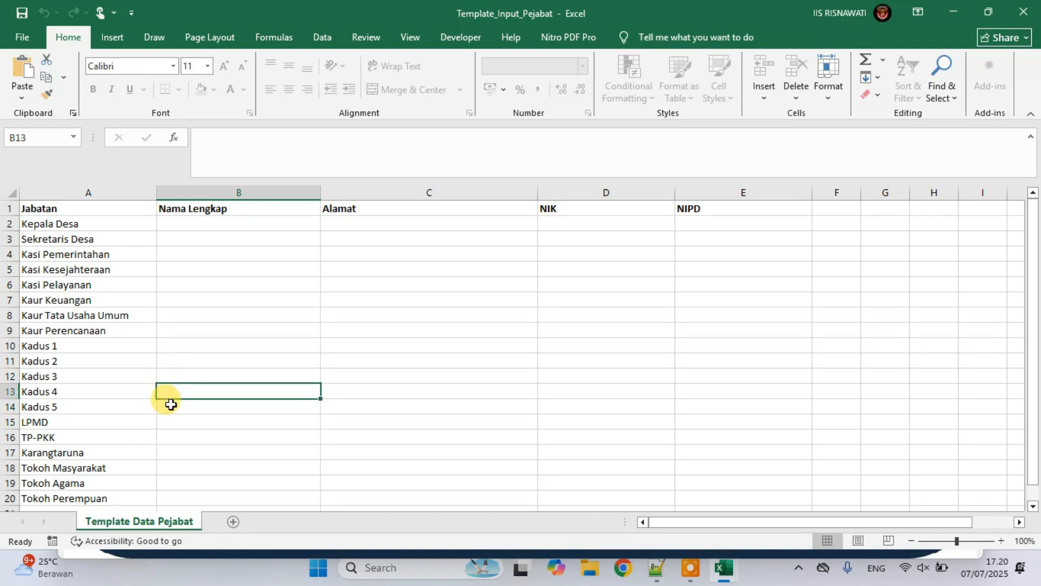
click(172, 405)
scroll(171, 406, down, 2)
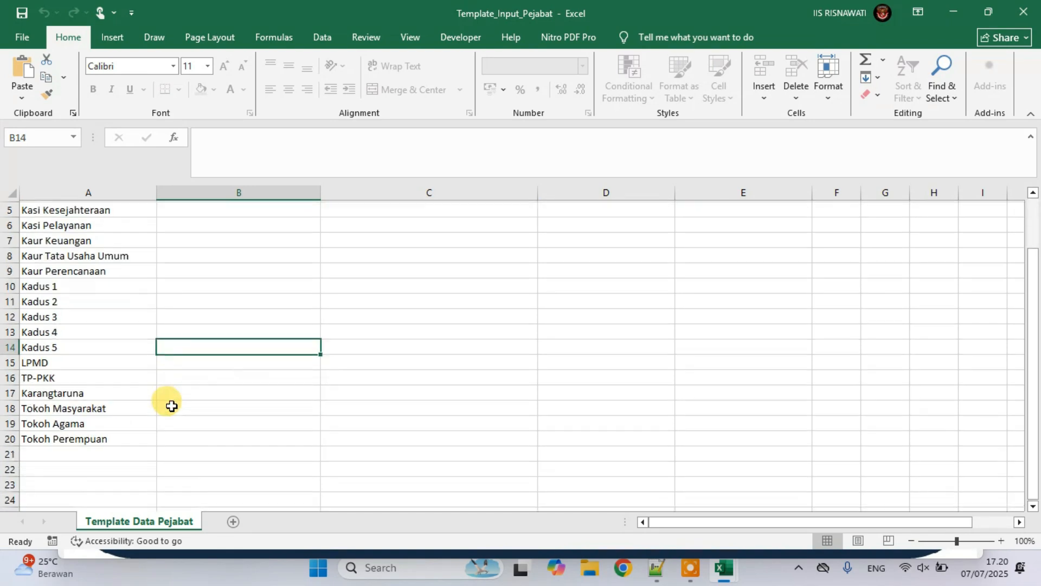
click(200, 395)
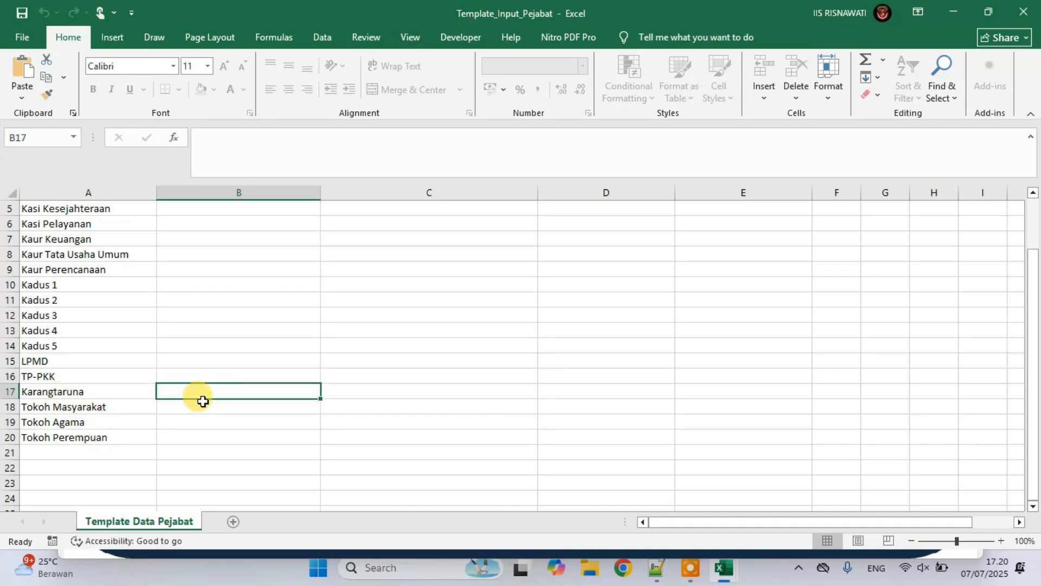
Check the Alamat, NIK and NIPD cells in the Karangtaruna row and the name cell for Kepala Desa
scroll(297, 396, up, 2)
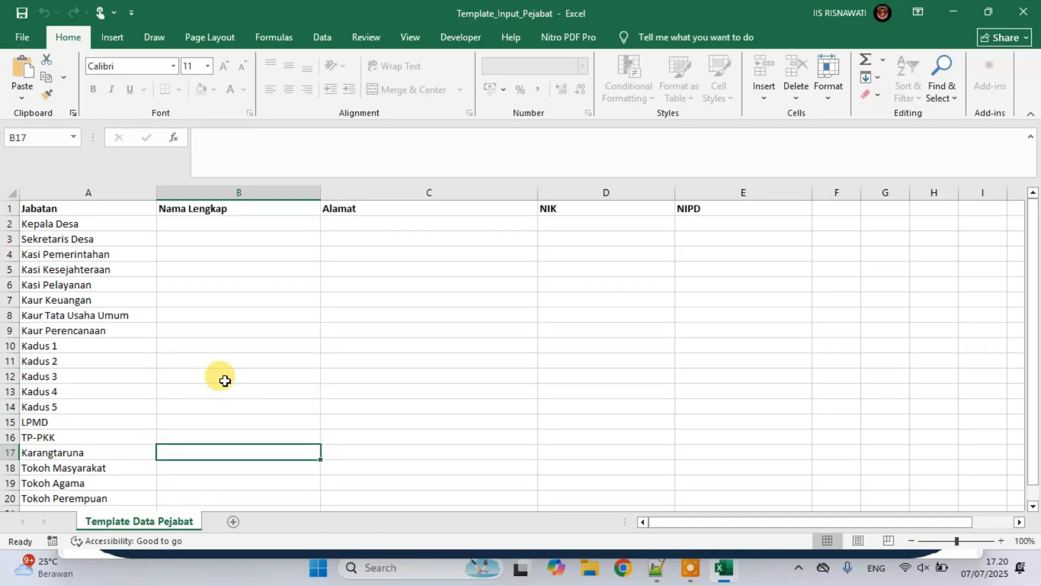
click(358, 437)
click(384, 454)
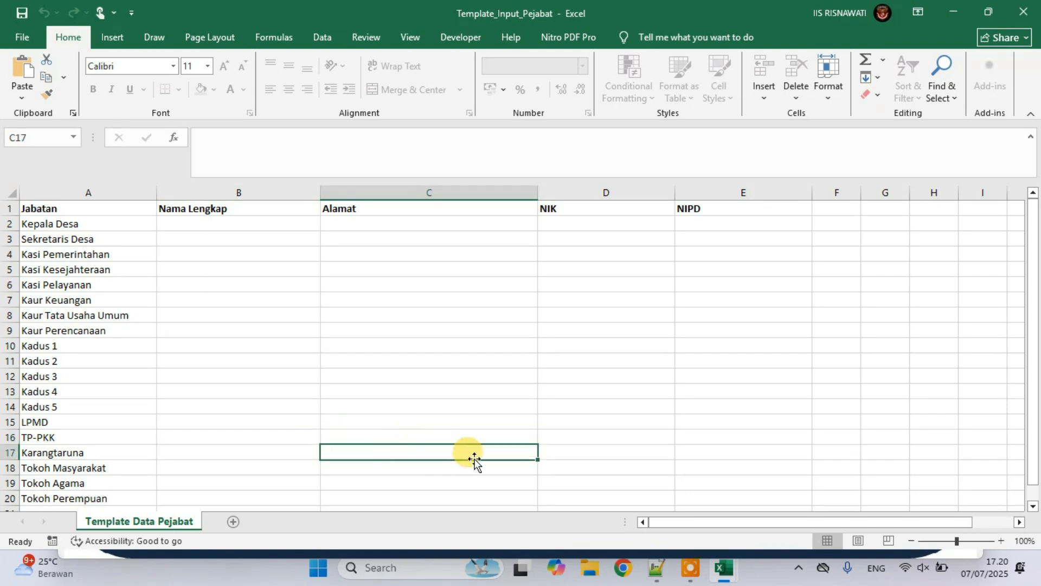
click(476, 458)
click(579, 450)
click(751, 450)
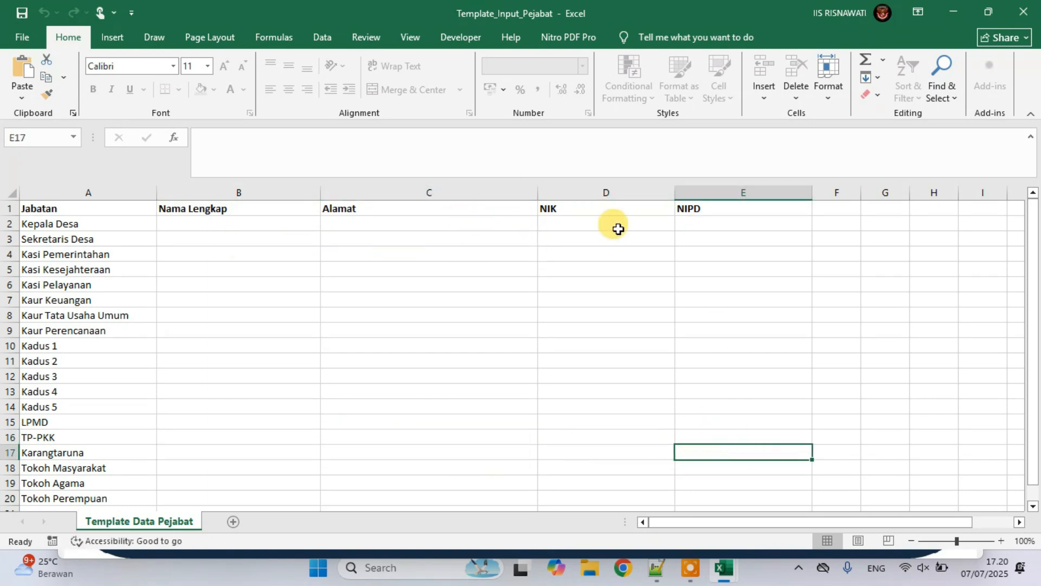
click(255, 226)
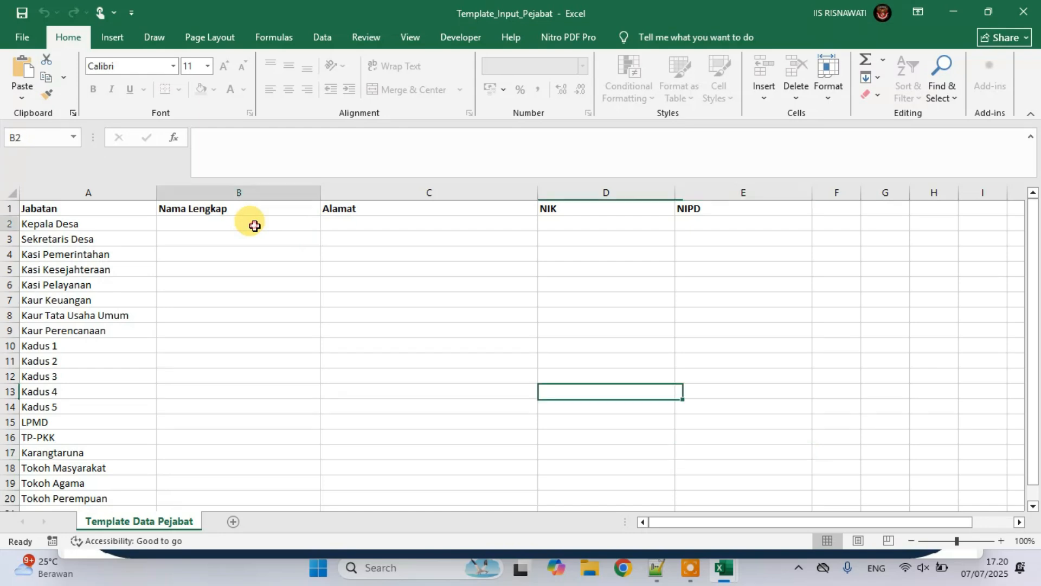
Try to edit the Kasi Pemerintahan and Kasi Kesejahteraan position names in the Jabatan column
double_click(90, 256)
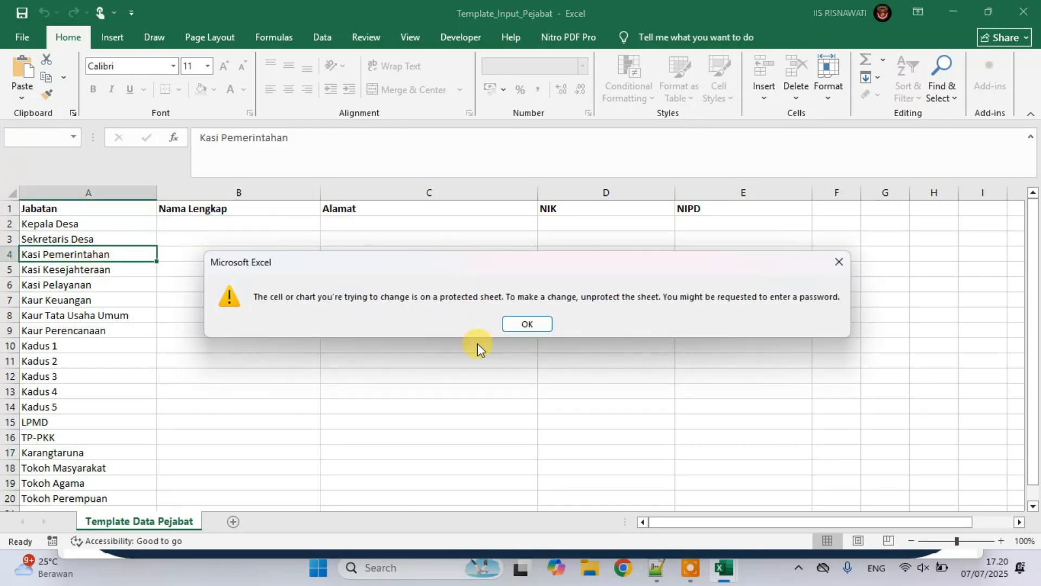
click(532, 323)
double_click(86, 275)
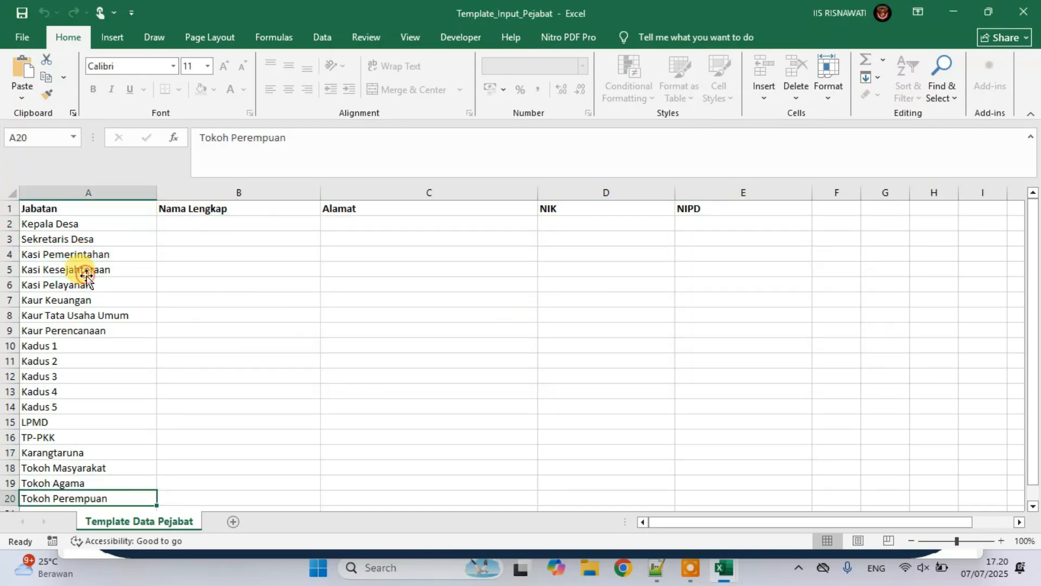
double_click(85, 274)
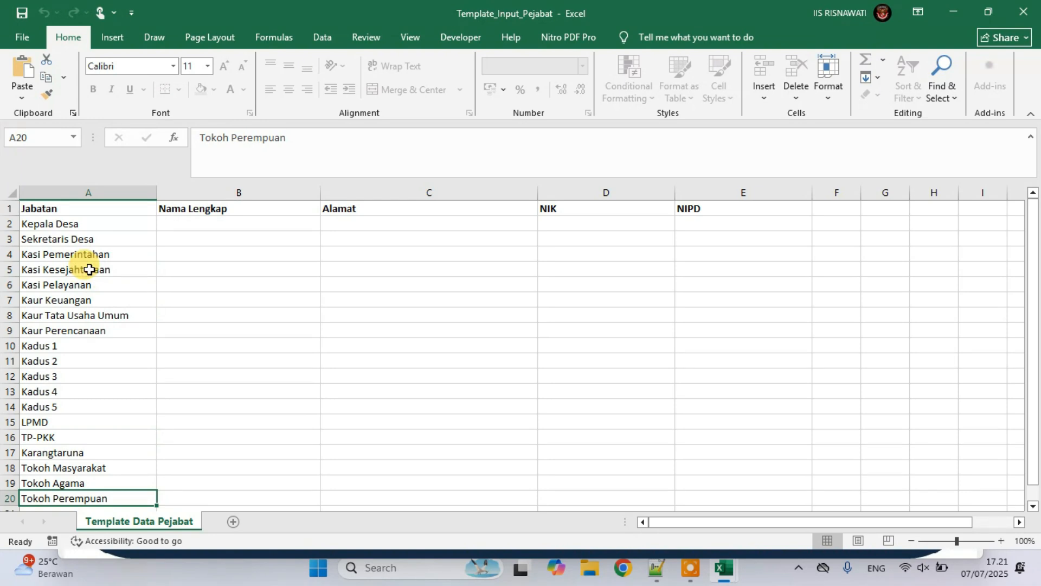
click(89, 269)
Look over the Nama Lengkap cells from Sekretaris Desa and the Kasi positions to Kadus 2 and Kadus 4
click(305, 268)
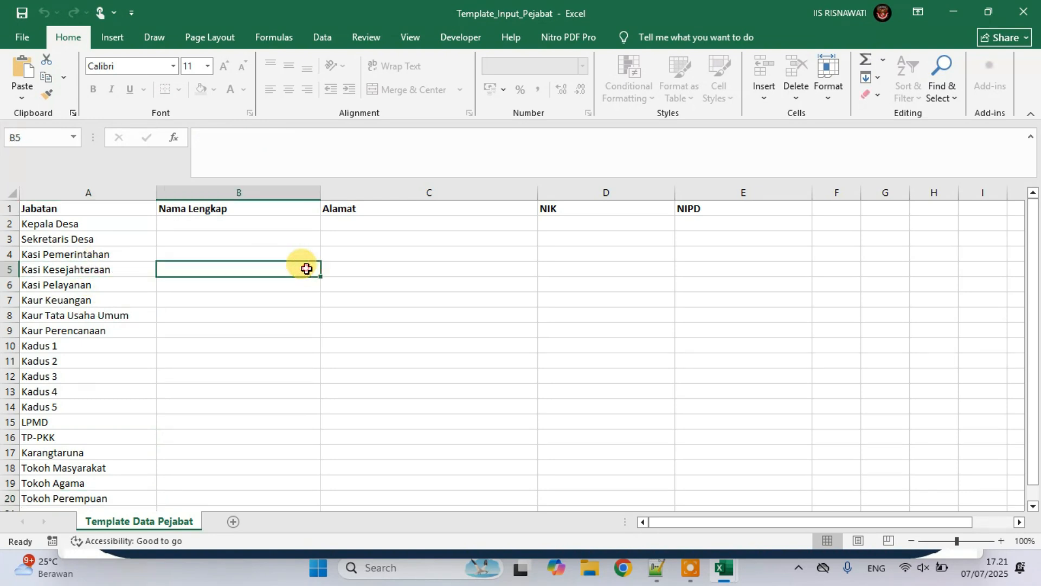
click(249, 237)
click(245, 282)
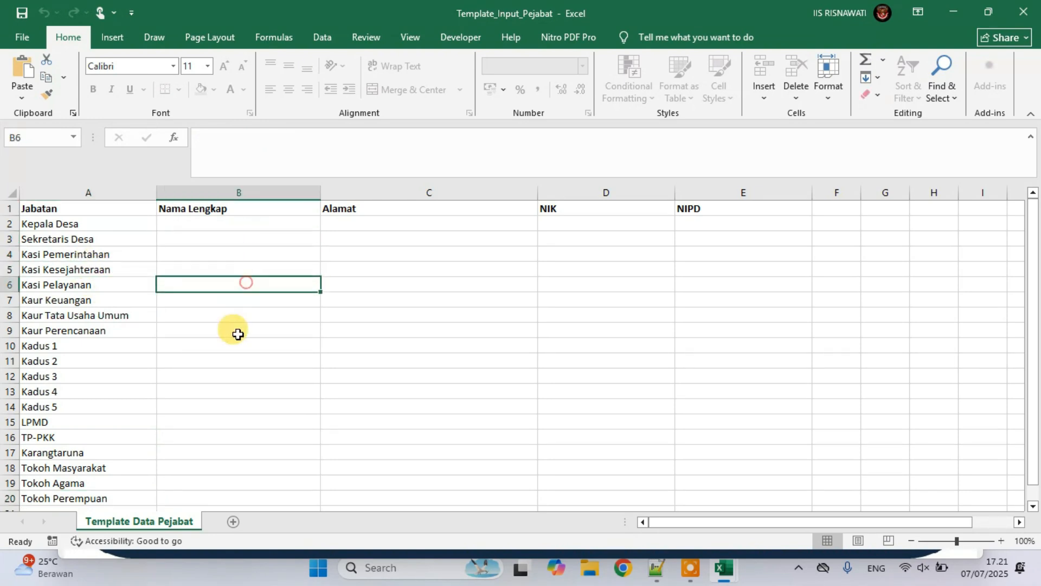
click(239, 362)
click(243, 393)
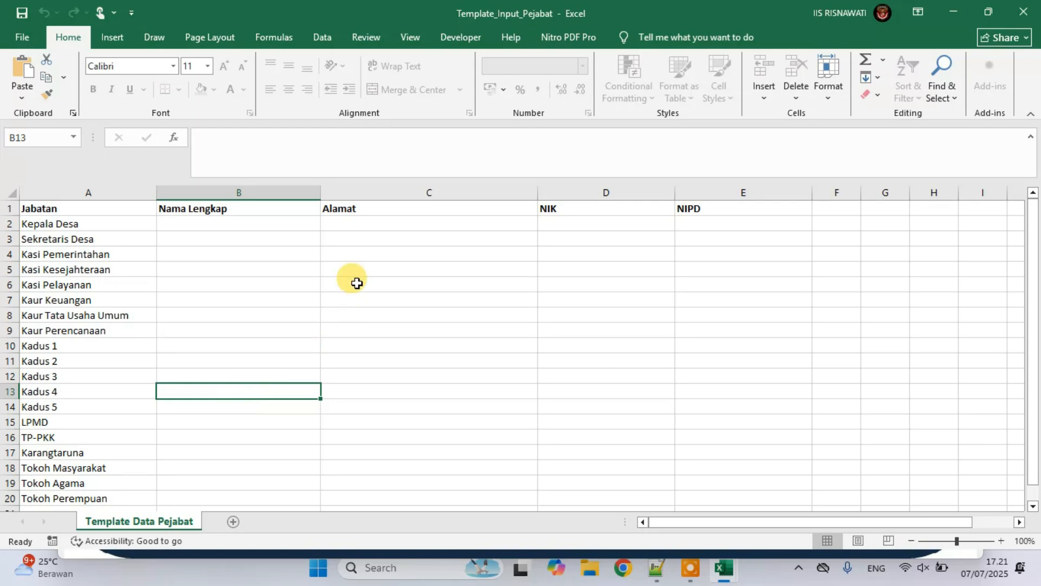
Close the template workbook and start importing the officials' data, agreeing to replace all existing entries
click(1021, 14)
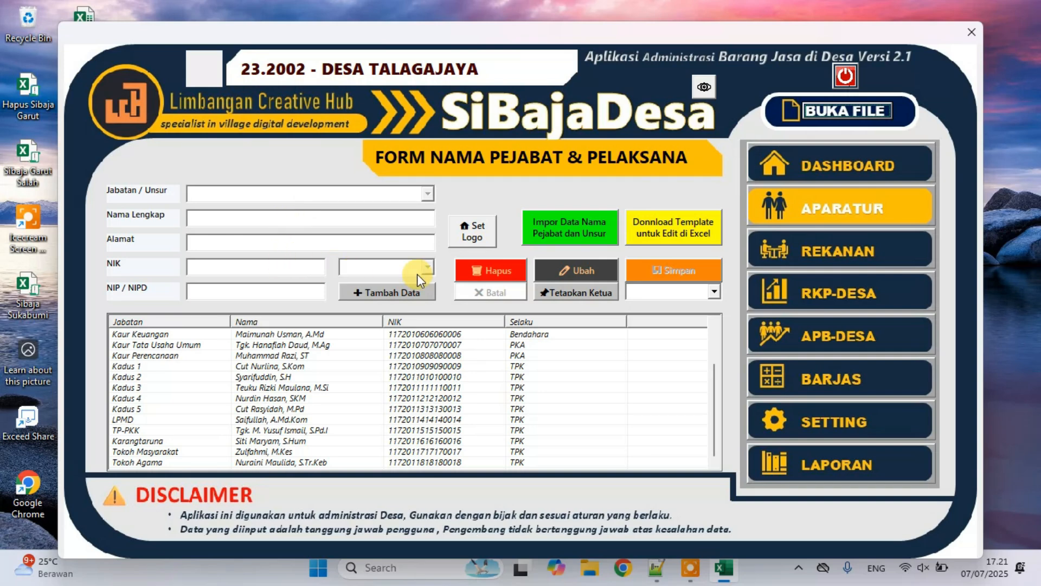
click(570, 240)
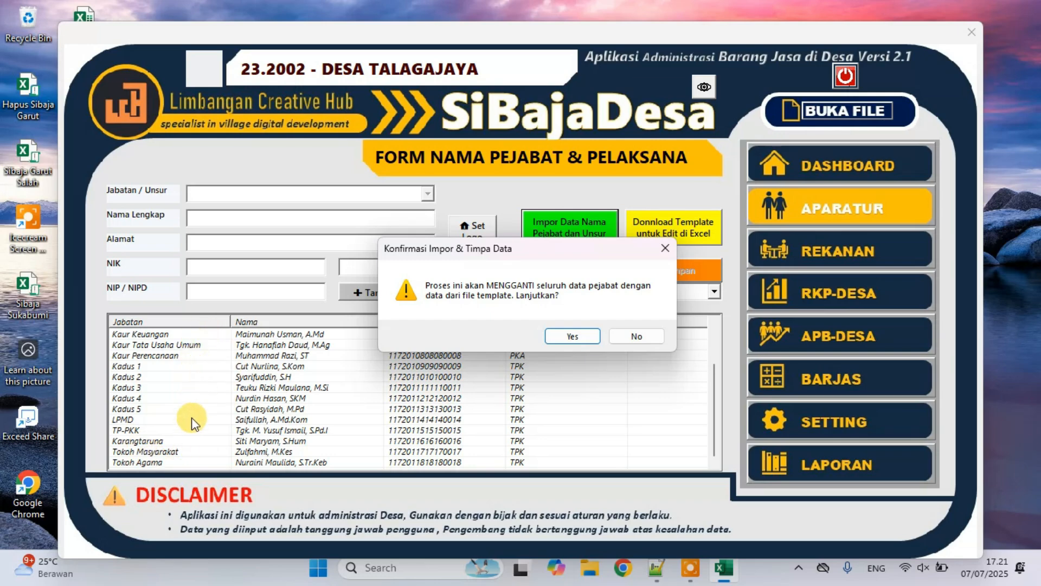
click(580, 337)
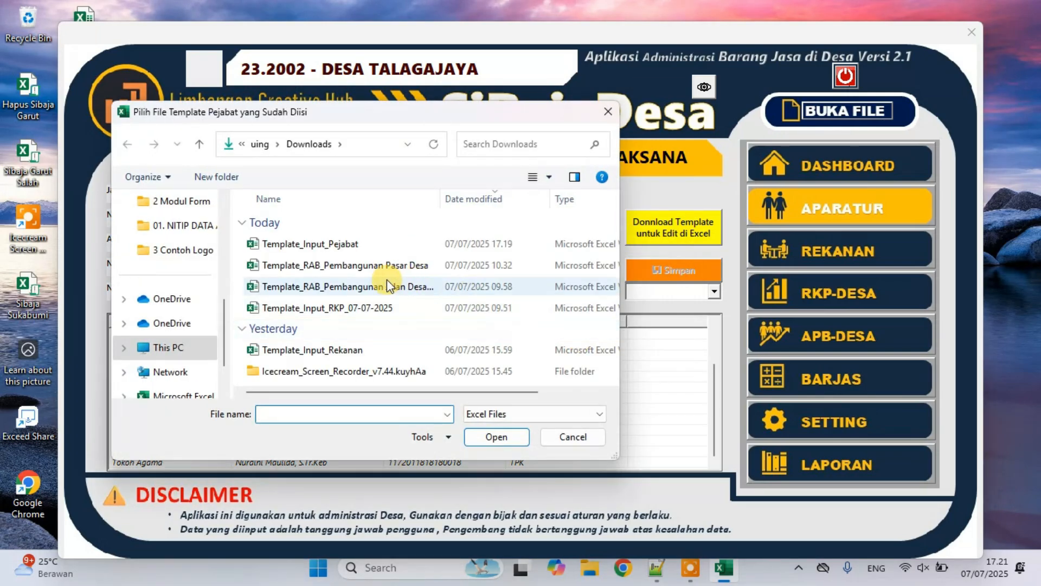
Browse to the 4 Template folder inside the 01. NITIP DATA folder for the filled-in officials template
scroll(168, 337, down, 1)
scroll(177, 323, up, 3)
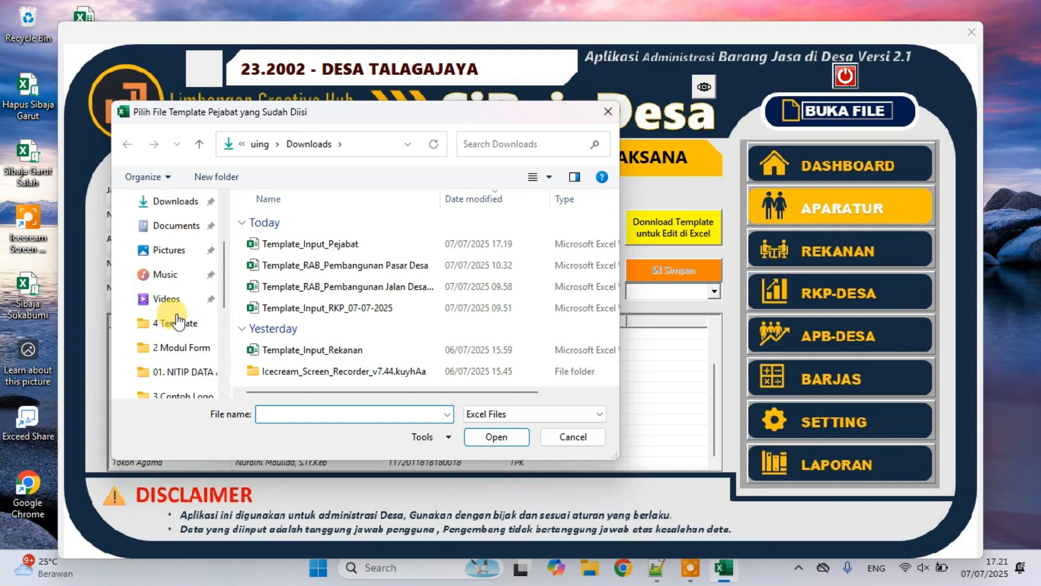
click(174, 373)
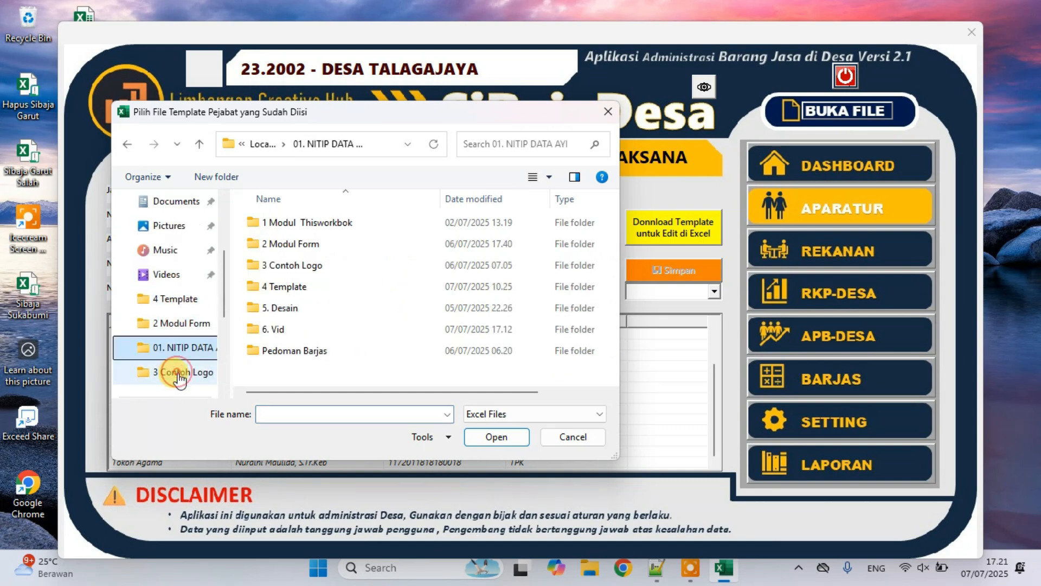
double_click(279, 286)
scroll(279, 288, down, 2)
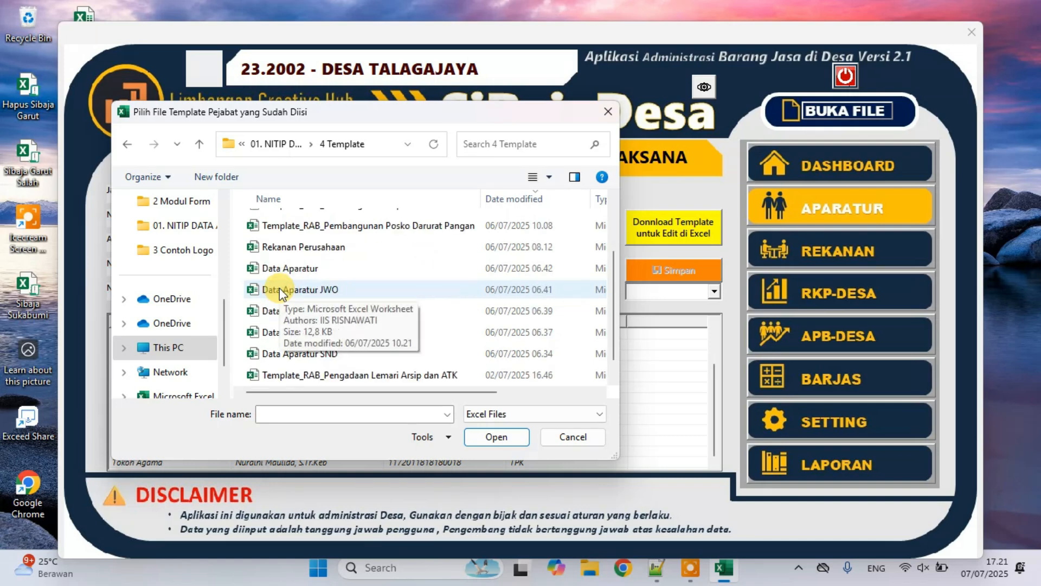
Import the officials' data from the Data Aparatur SND file
scroll(279, 288, up, 2)
scroll(278, 288, down, 2)
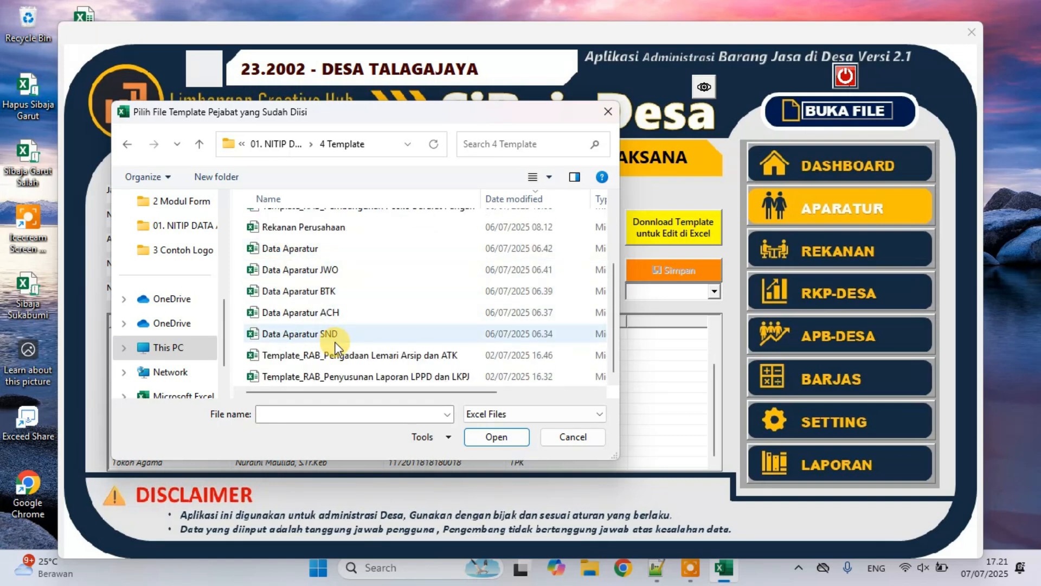
scroll(336, 347, up, 1)
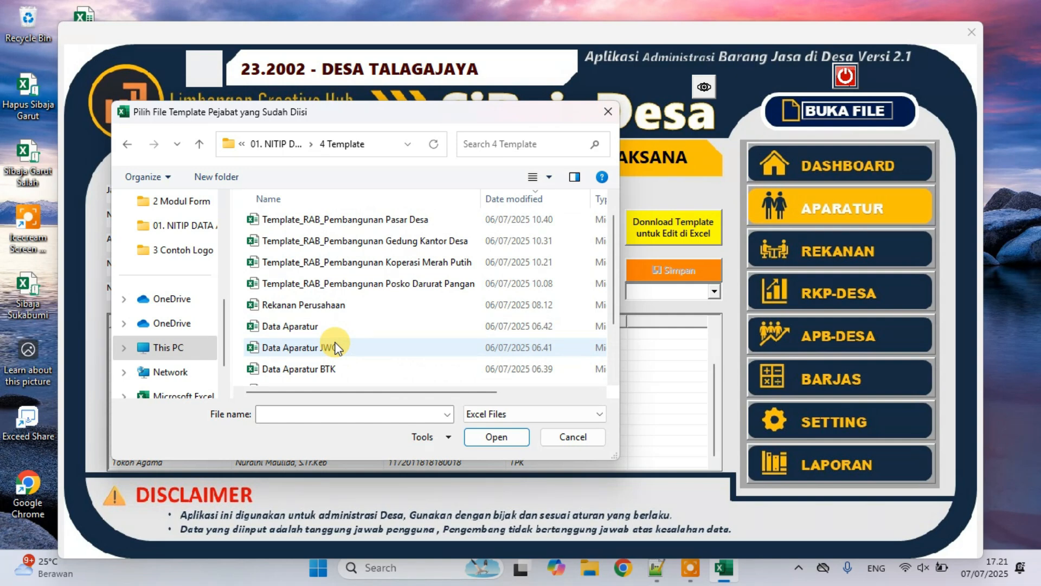
click(282, 326)
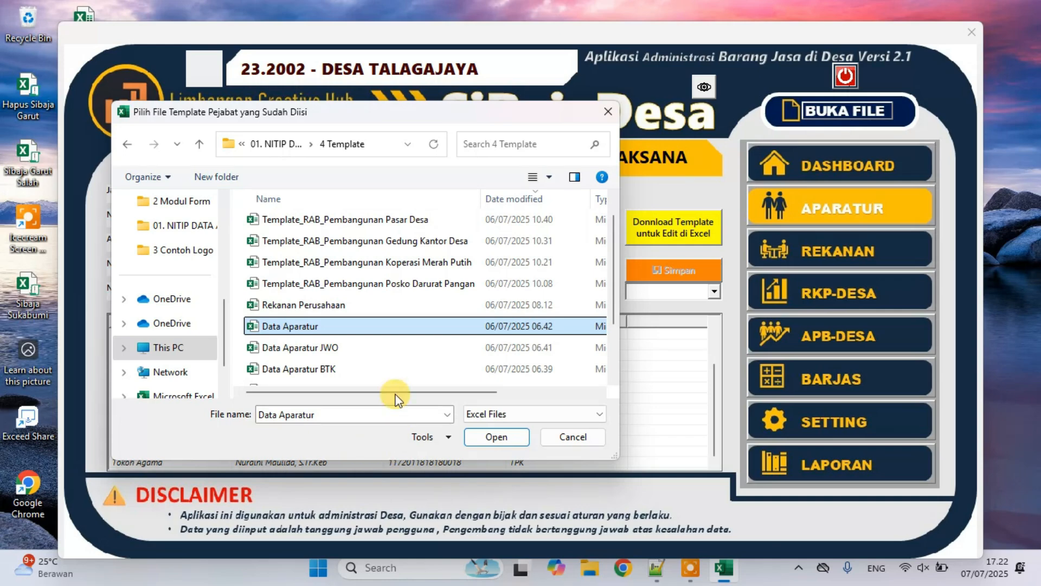
scroll(386, 357, down, 1)
click(337, 339)
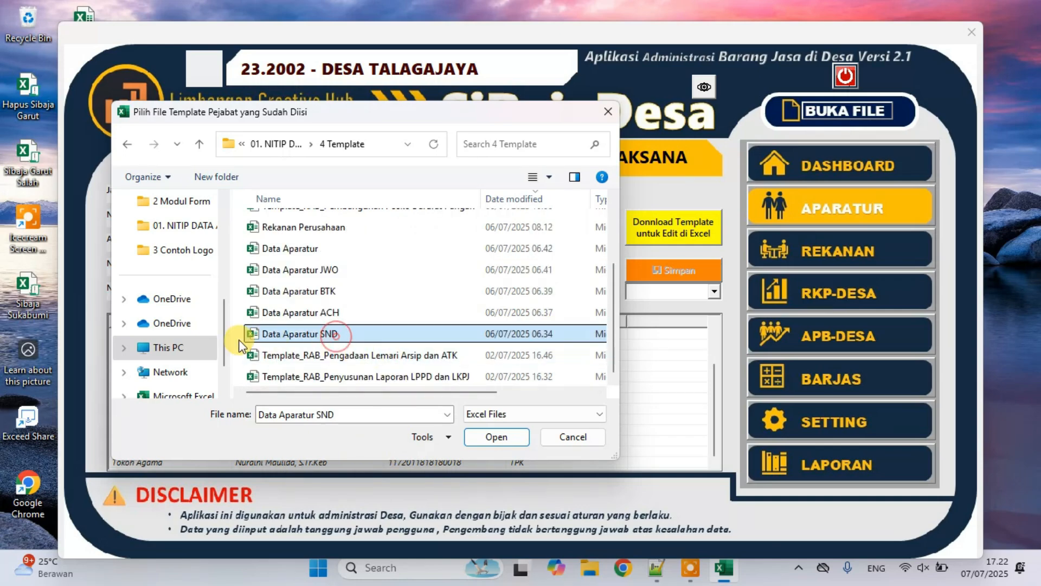
click(496, 437)
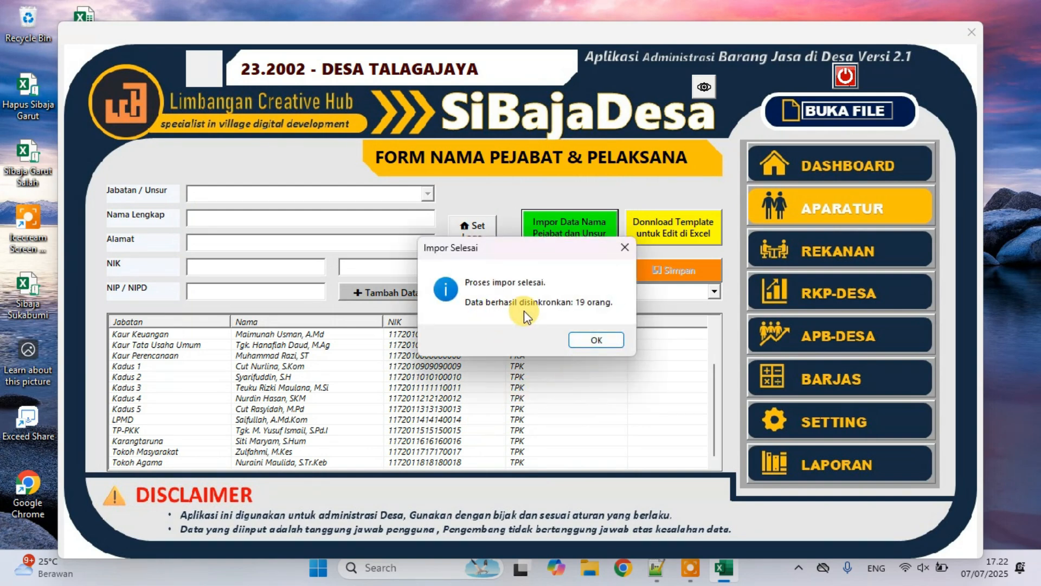
click(586, 334)
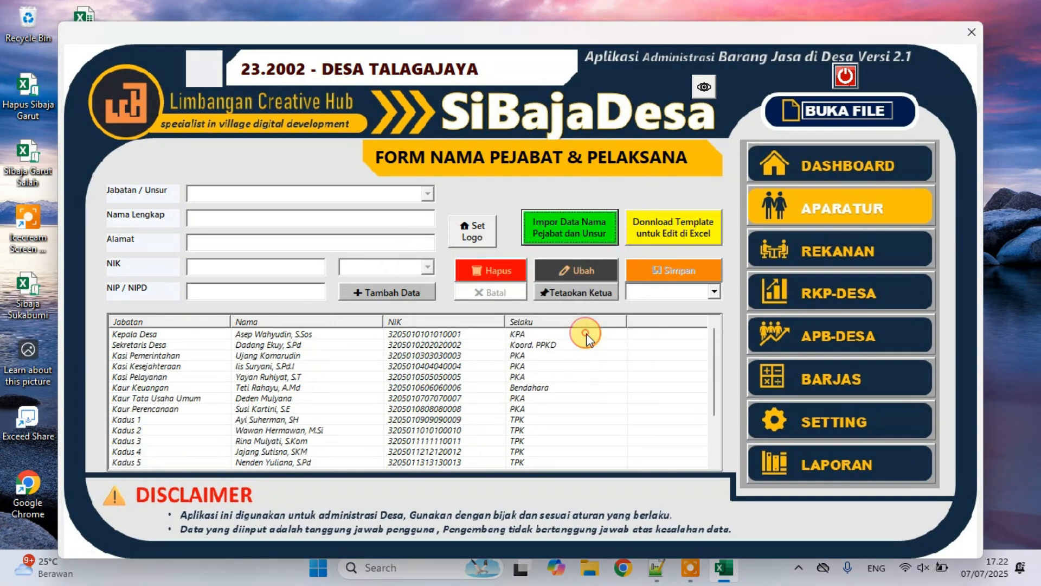
Review the imported records for Kaur Keuangan, Sekretaris Desa, Kasi Pemerintahan, Kasi Kesejahteraan and Kasi Pelayanan
click(379, 387)
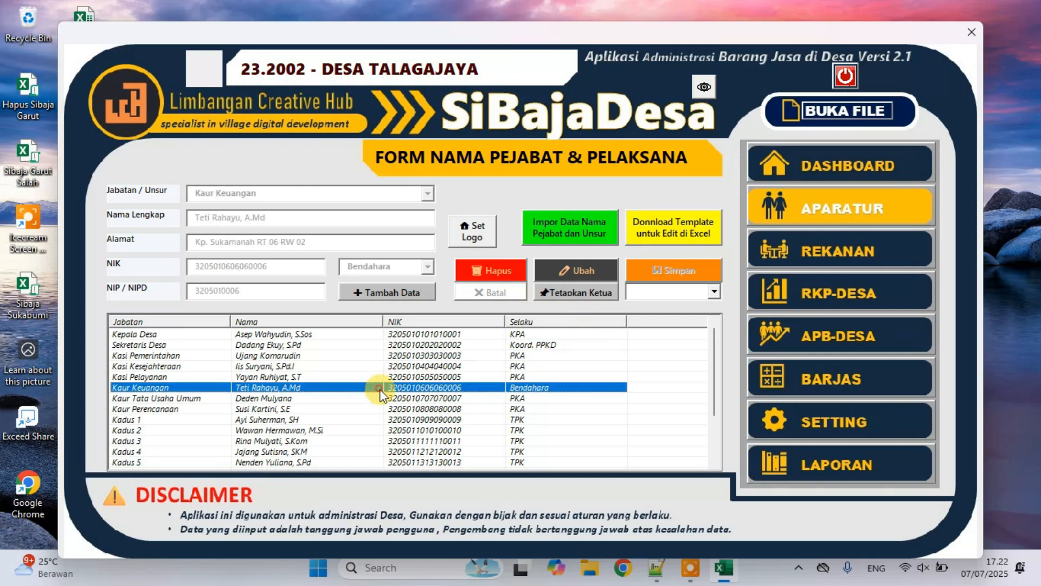
click(241, 355)
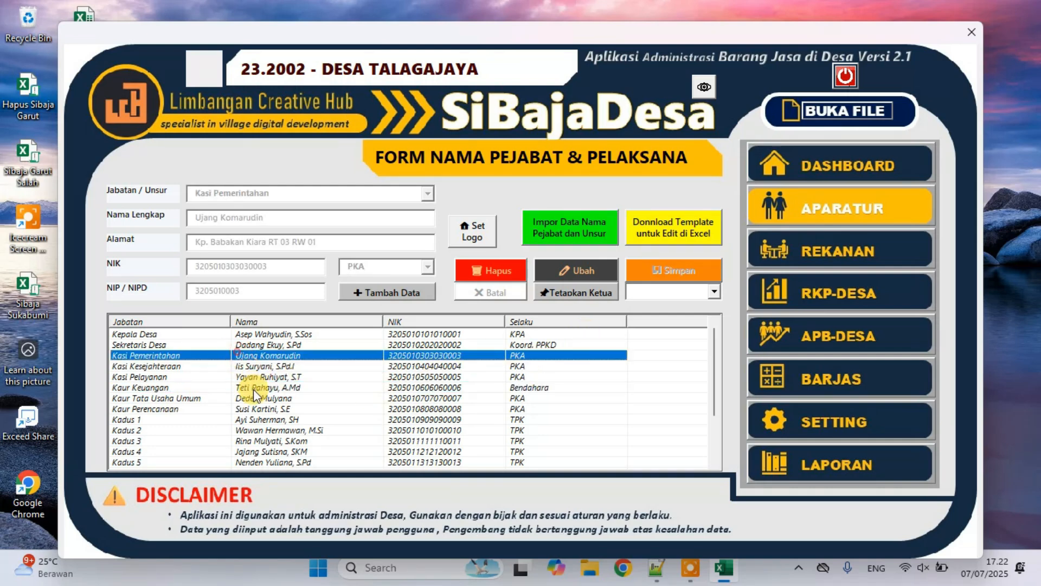
click(280, 345)
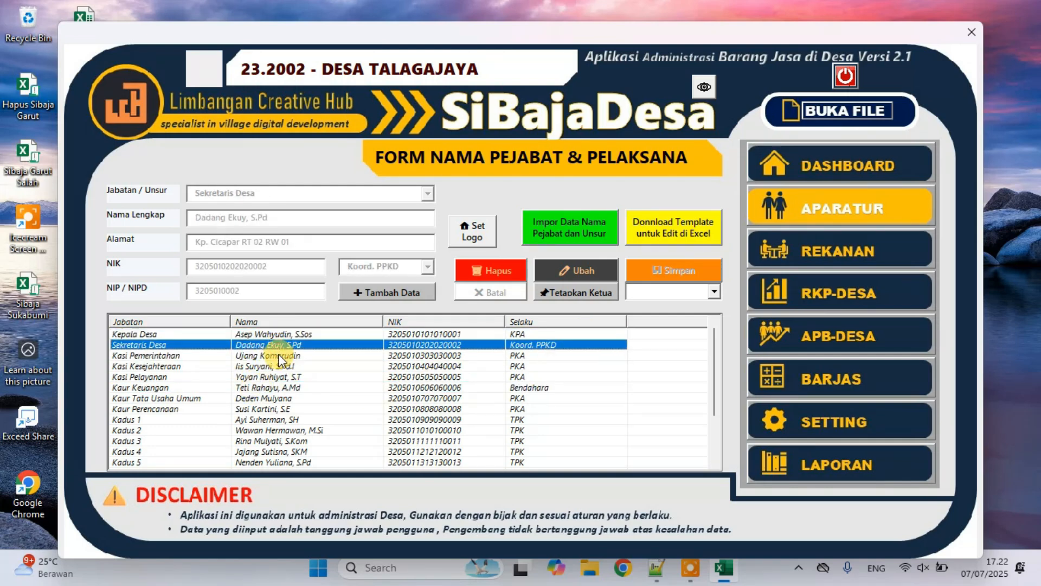
click(280, 356)
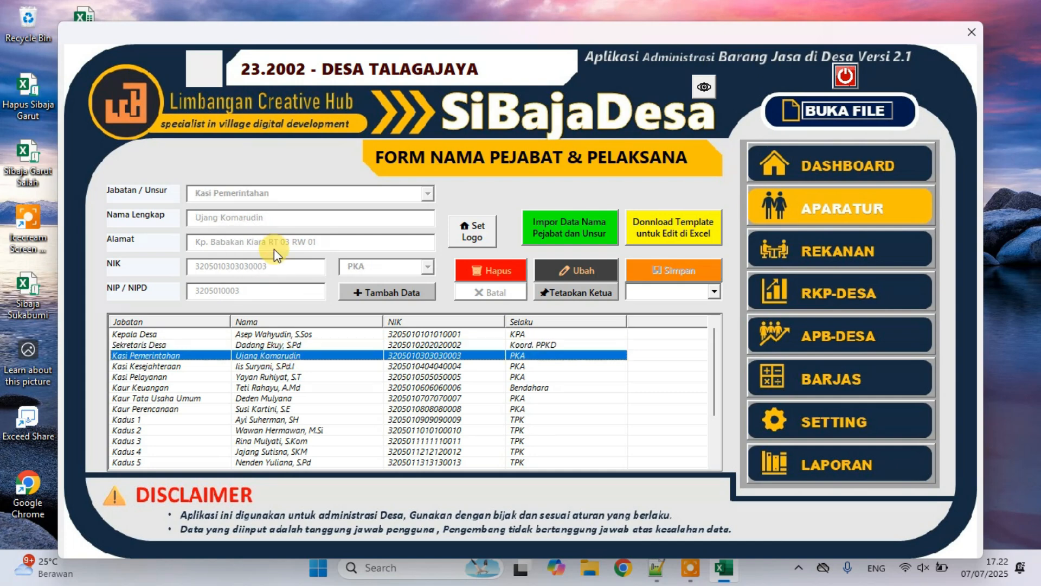
click(288, 368)
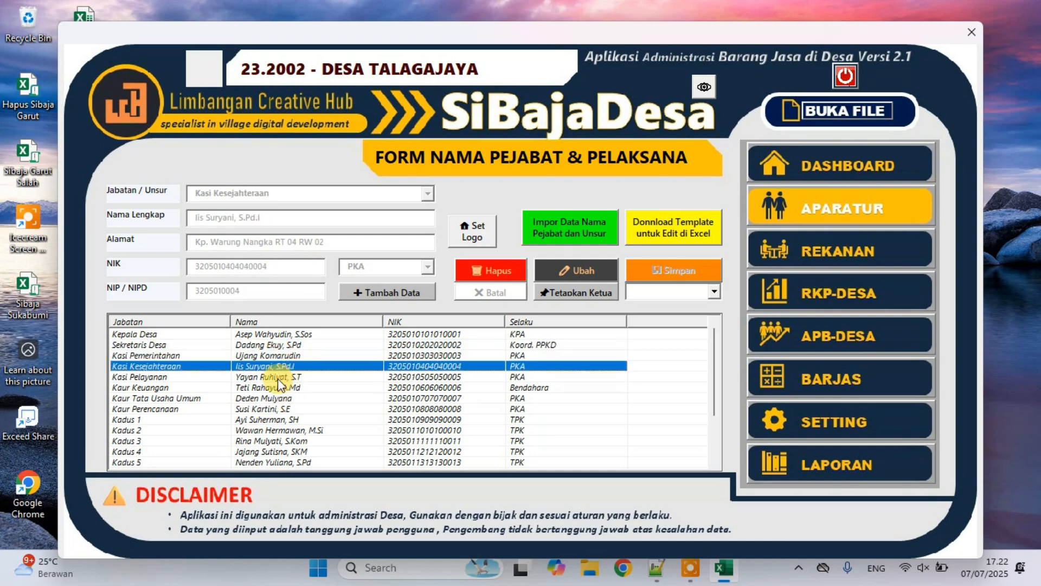
click(276, 376)
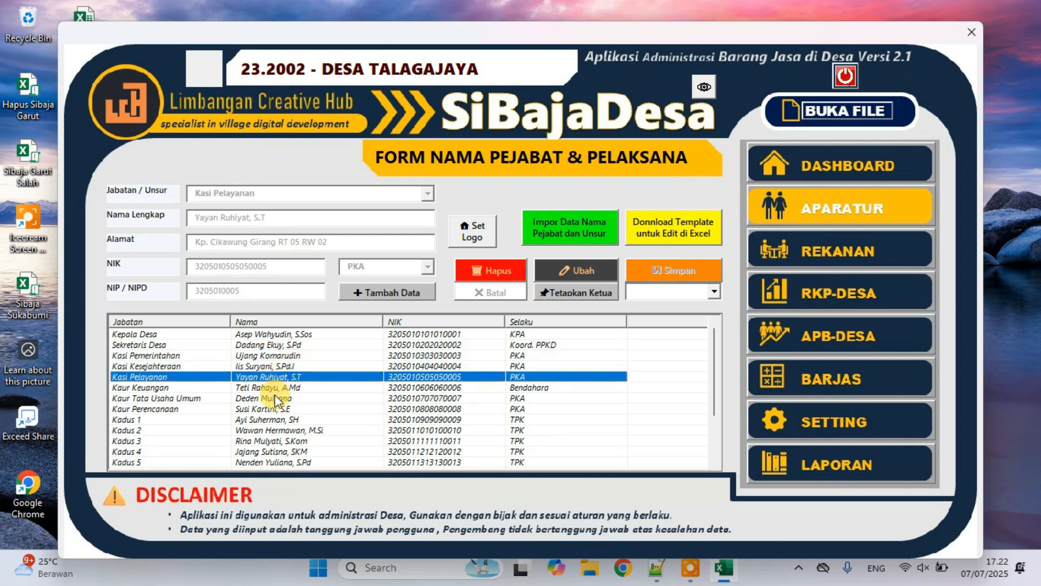
Check the imported records of the Kadus officials against the Kasi Pelayanan record
click(269, 421)
click(267, 430)
click(271, 440)
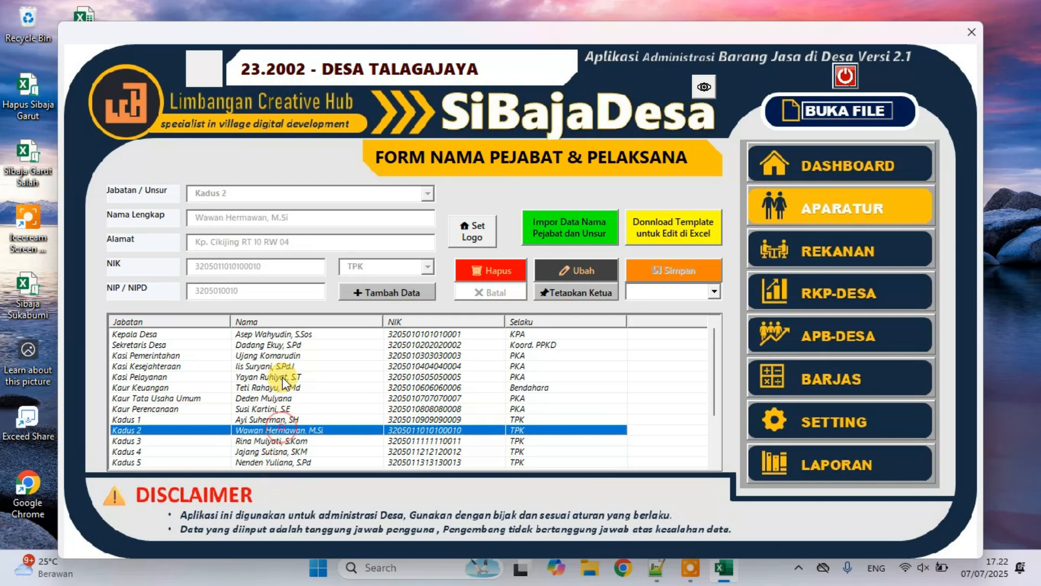
click(282, 377)
click(271, 431)
click(290, 462)
click(296, 381)
click(295, 419)
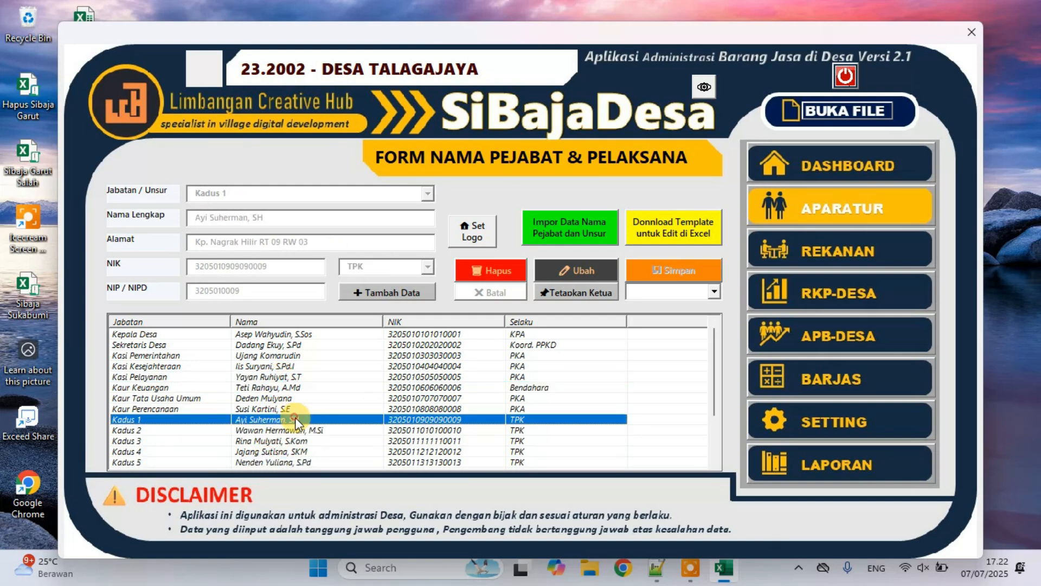
click(296, 441)
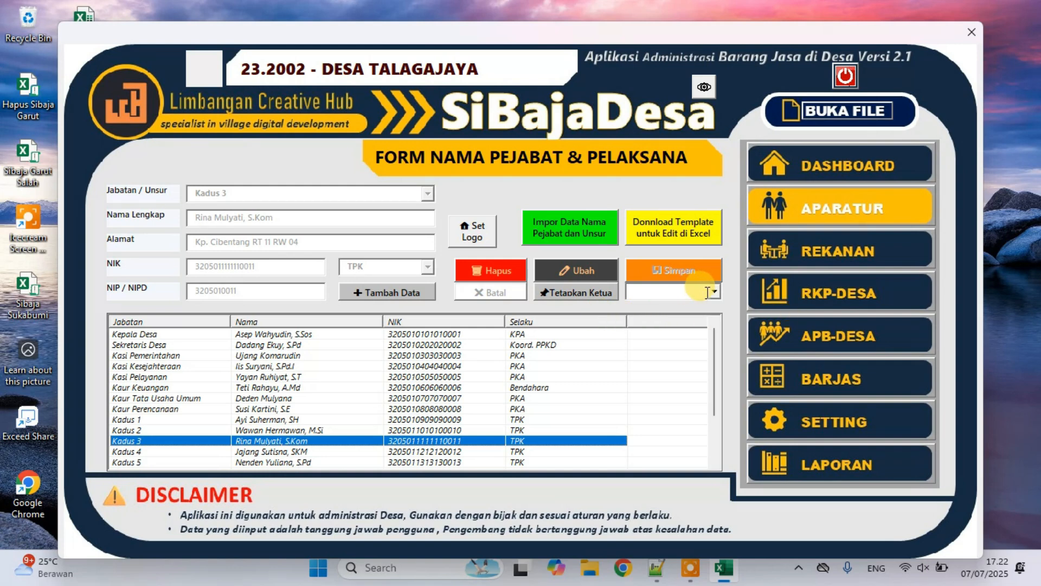
Reload the Aparatur form by way of the Dashboard to refresh the list of candidates for chair
click(677, 292)
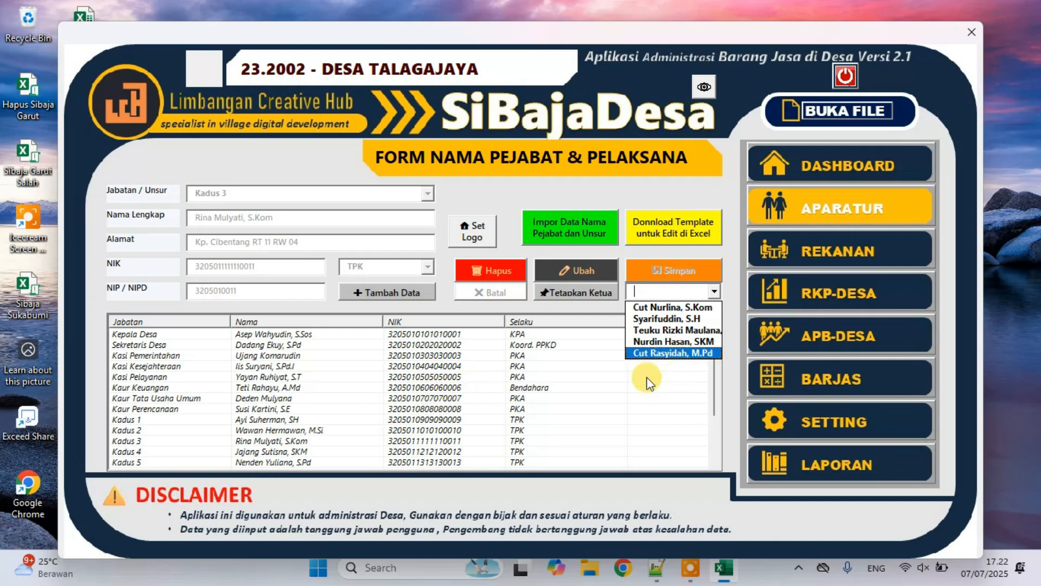
click(830, 167)
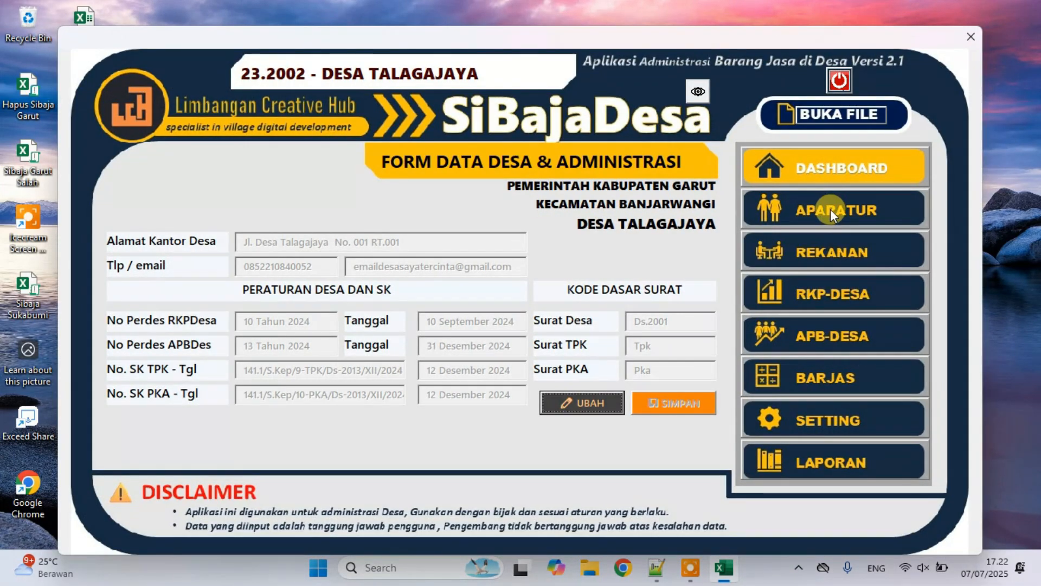
click(830, 210)
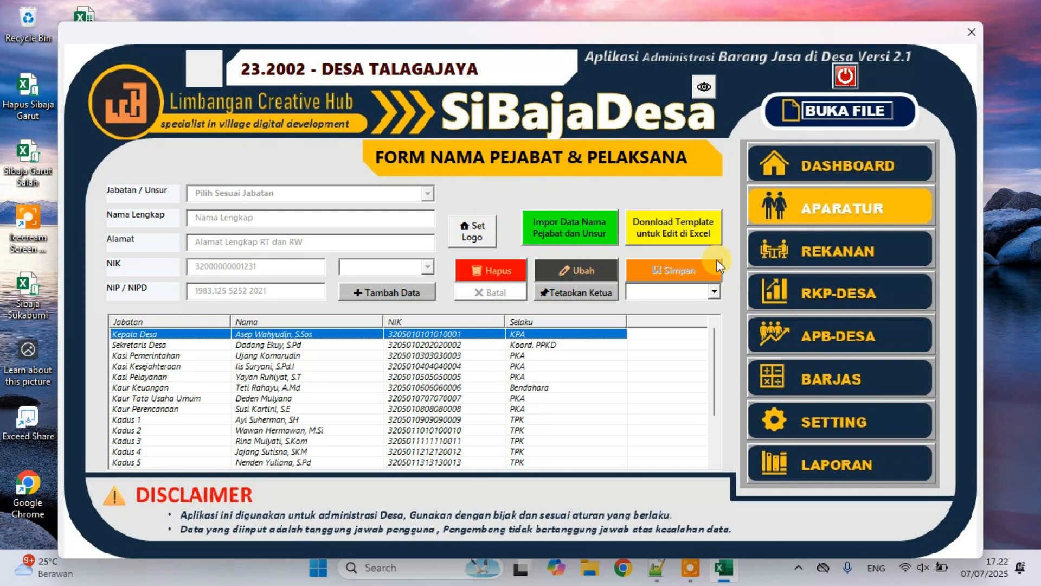
click(714, 291)
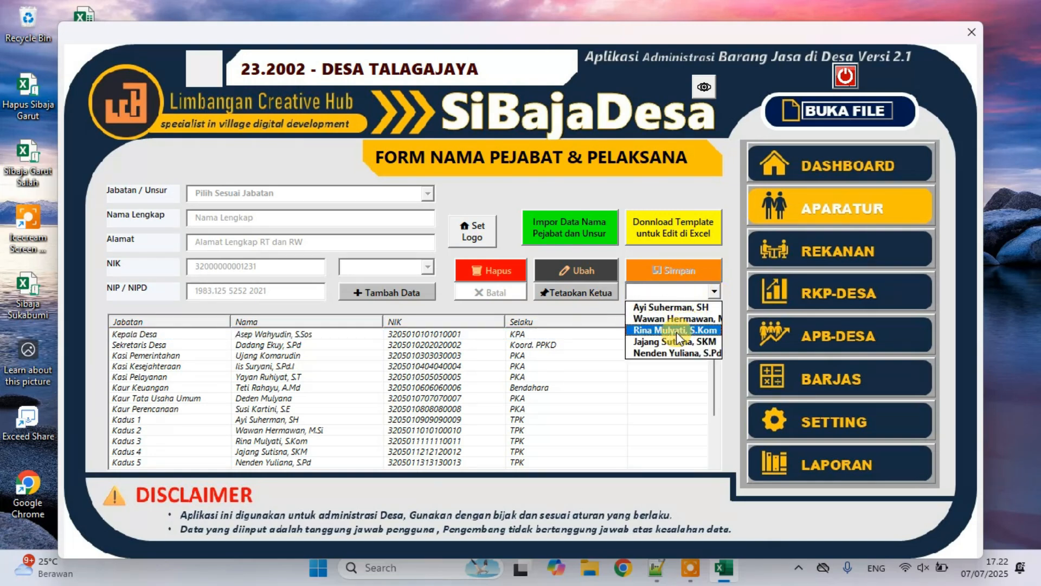
Look over the Kasi Pelayanan, Kadus 5 and Kadus 3 records in the officials list
click(310, 378)
scroll(319, 382, down, 2)
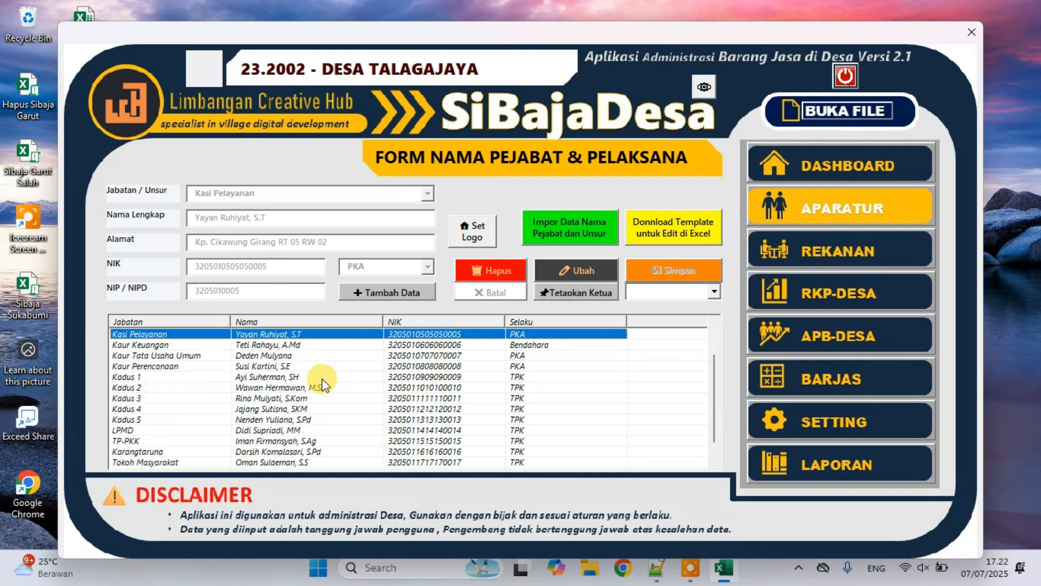
click(177, 420)
click(190, 398)
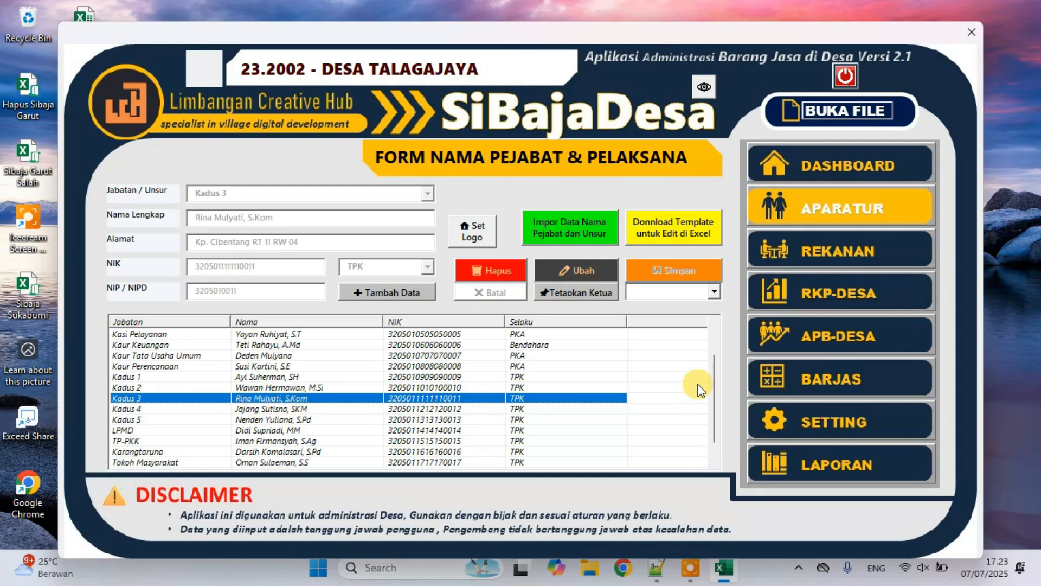
Appoint the Kadus 3 official as chair of the activity implementation team (TPK)
click(711, 289)
click(697, 329)
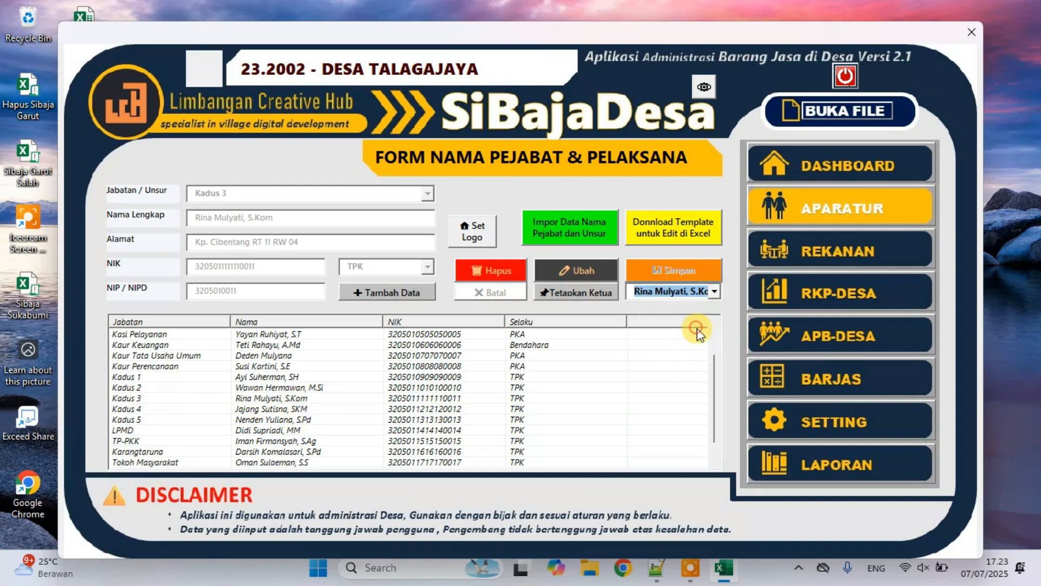
click(590, 294)
click(564, 336)
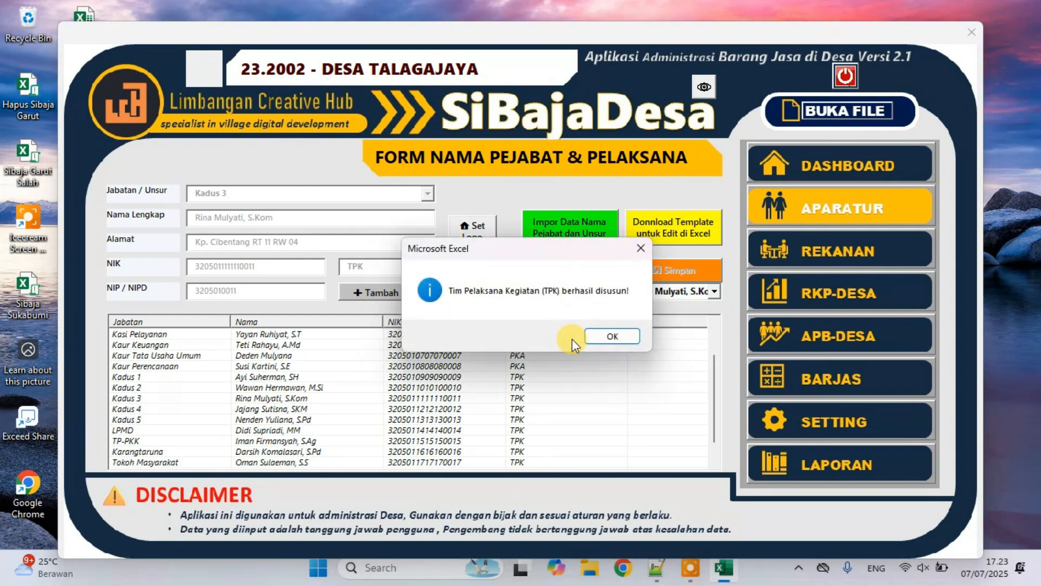
click(601, 336)
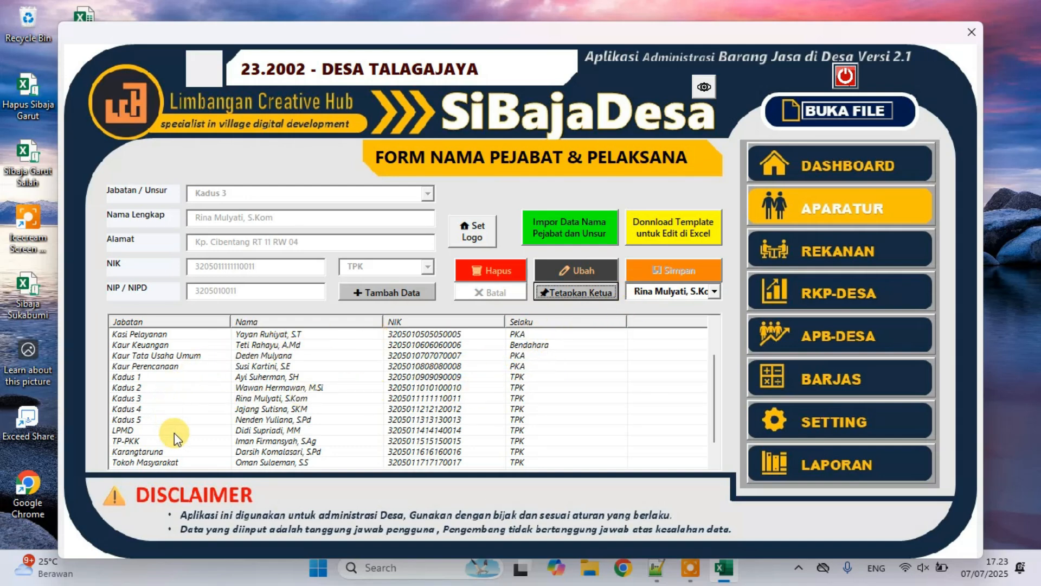
Review the Selaku roles of the TPK members from Kadus 1 through LPMD and Tokoh Masyarakat to Tokoh Perempuan
scroll(178, 440, down, 1)
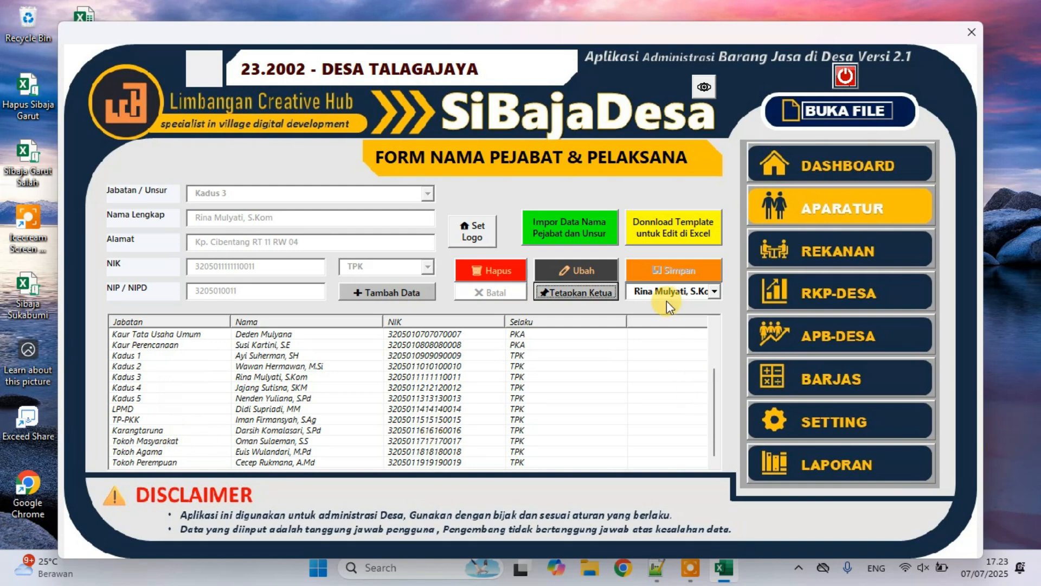
click(522, 356)
drag(525, 360, 513, 447)
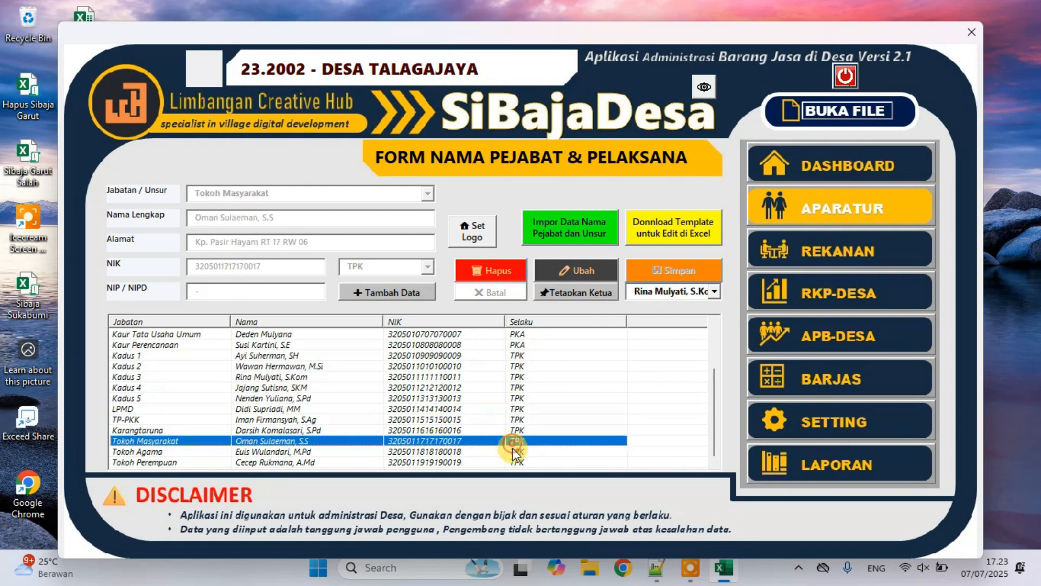
click(161, 409)
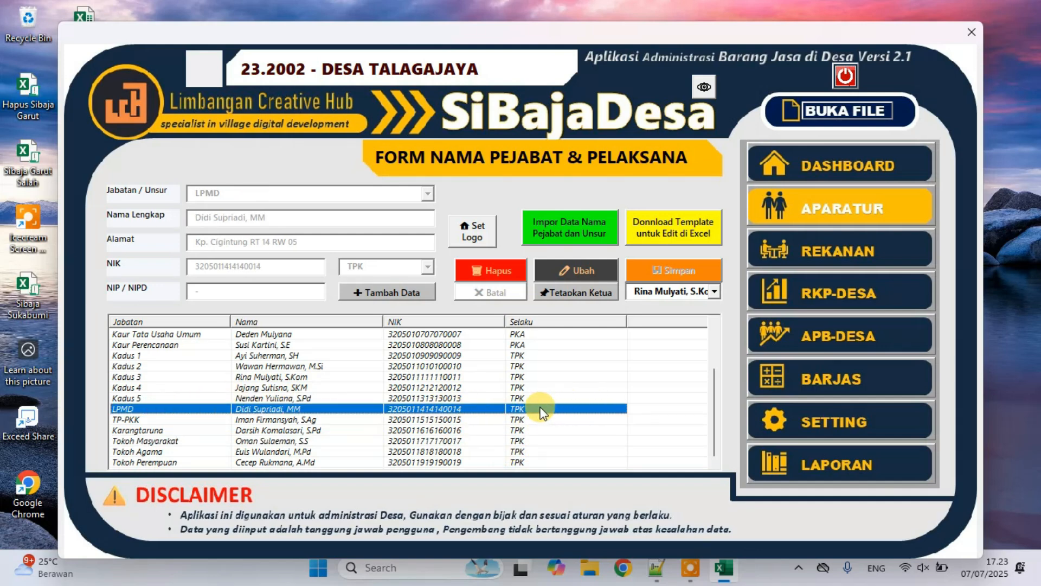
click(518, 355)
click(515, 366)
click(507, 409)
click(506, 441)
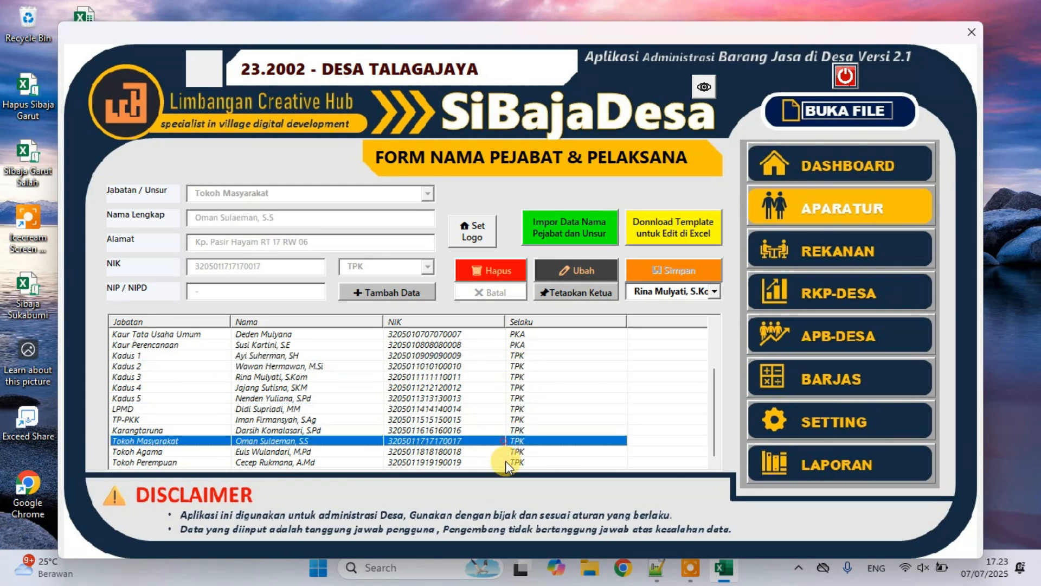
click(506, 461)
scroll(516, 409, up, 2)
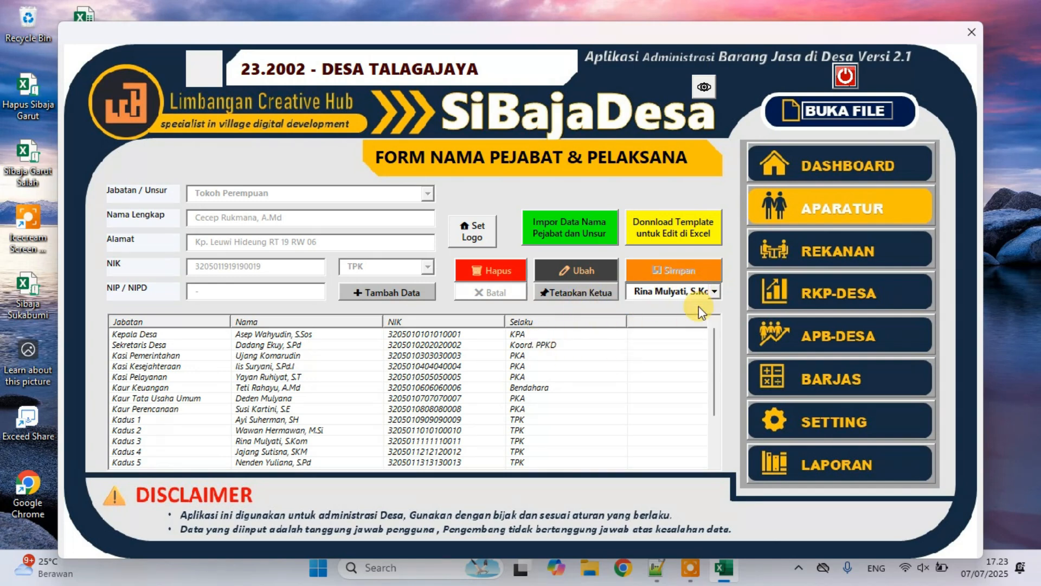
Check the candidates for TPK chair and the Kaur Perencanaan record on the Aparatur form
click(711, 293)
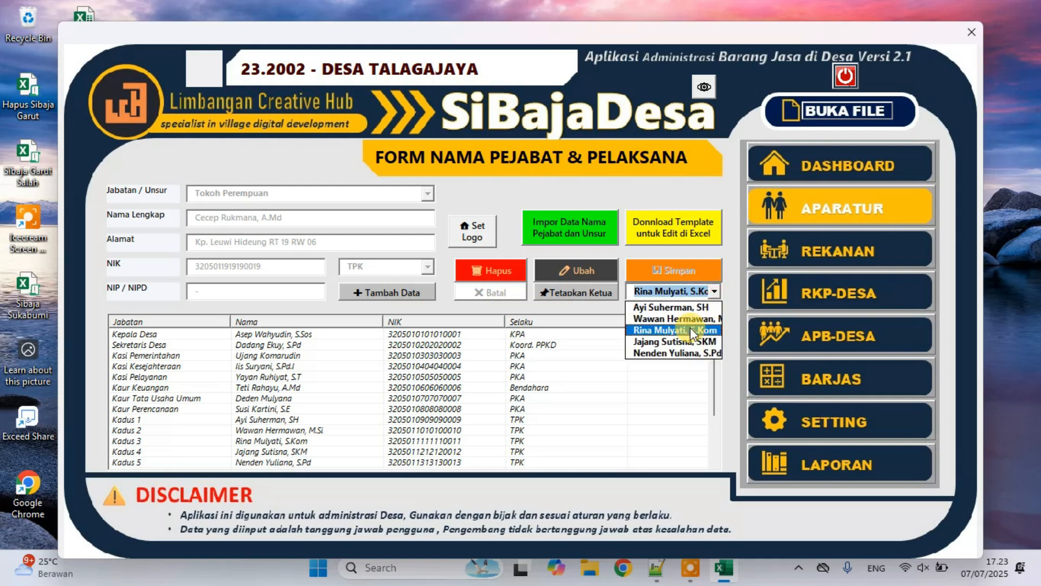
click(468, 409)
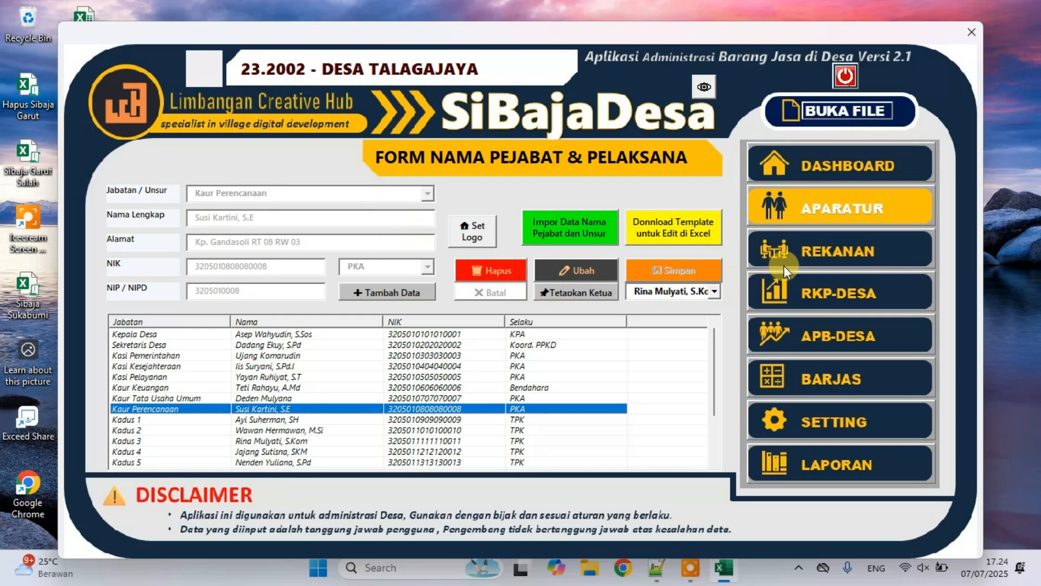
Start a blank company record on the Rekanan form and go through its company name, address, phone, fax and email fields
click(819, 260)
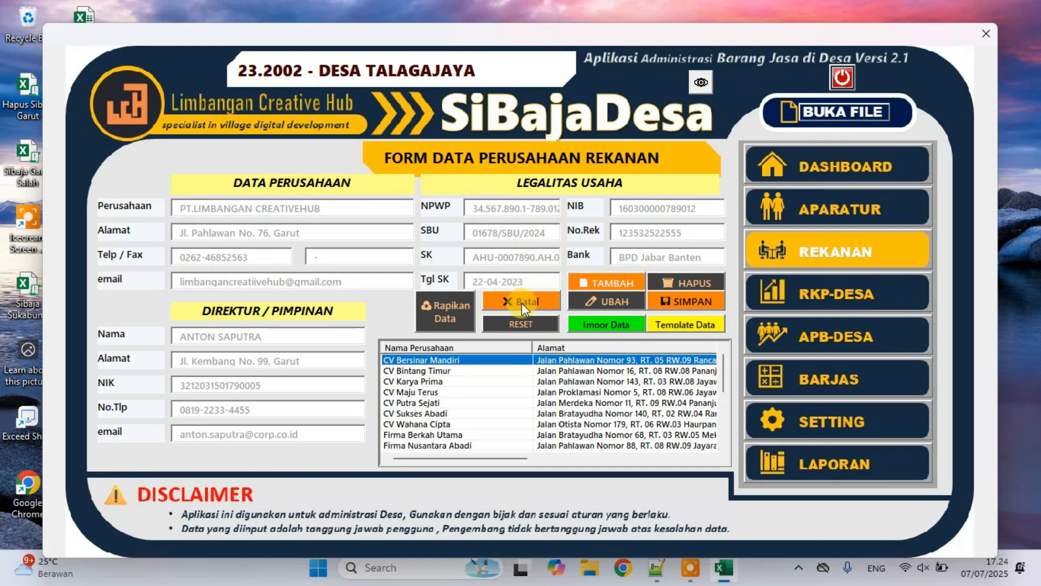
click(614, 301)
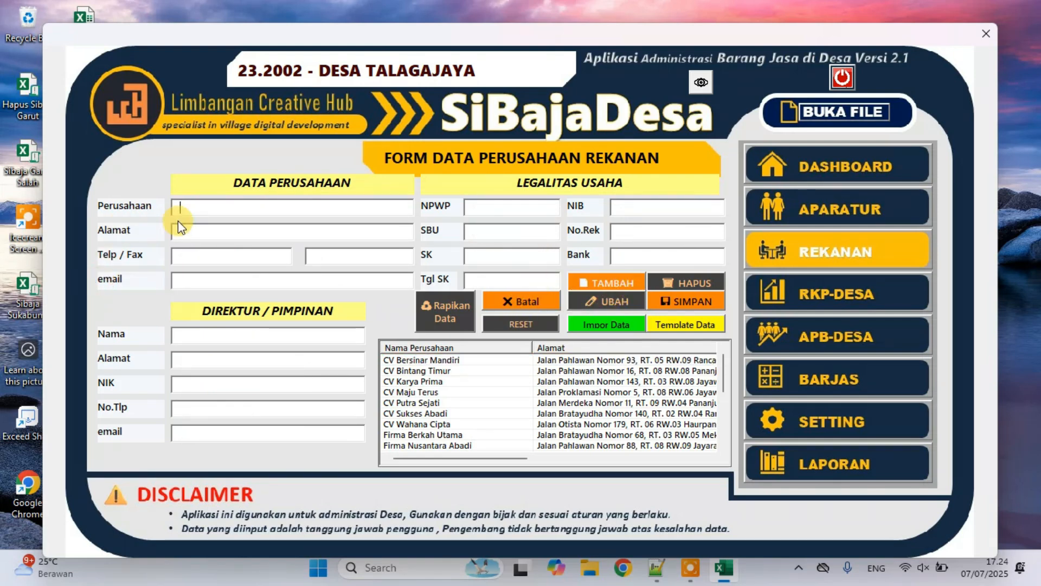
click(218, 206)
click(202, 230)
click(202, 252)
click(197, 276)
click(335, 260)
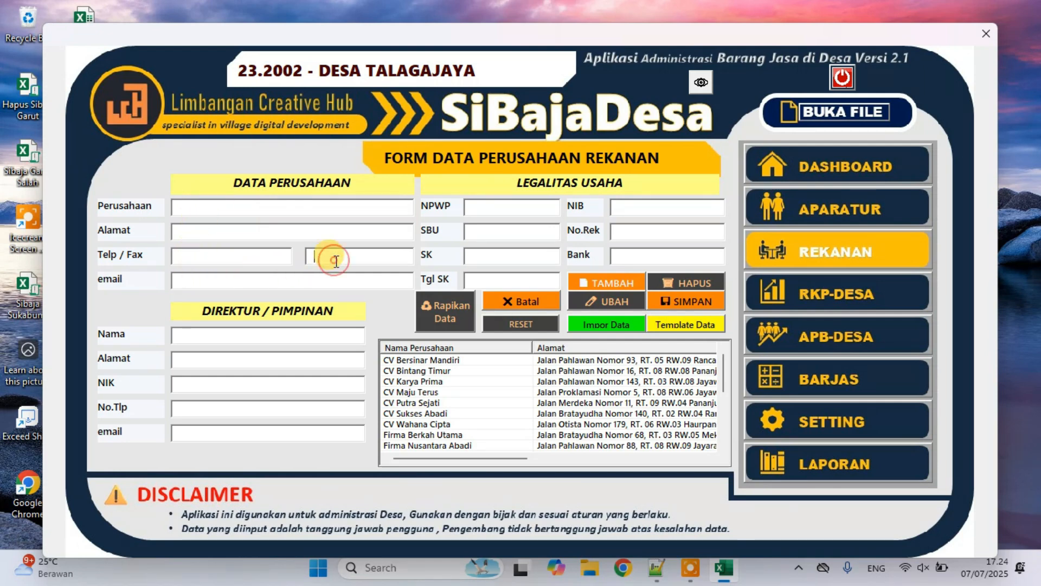
click(192, 207)
click(191, 229)
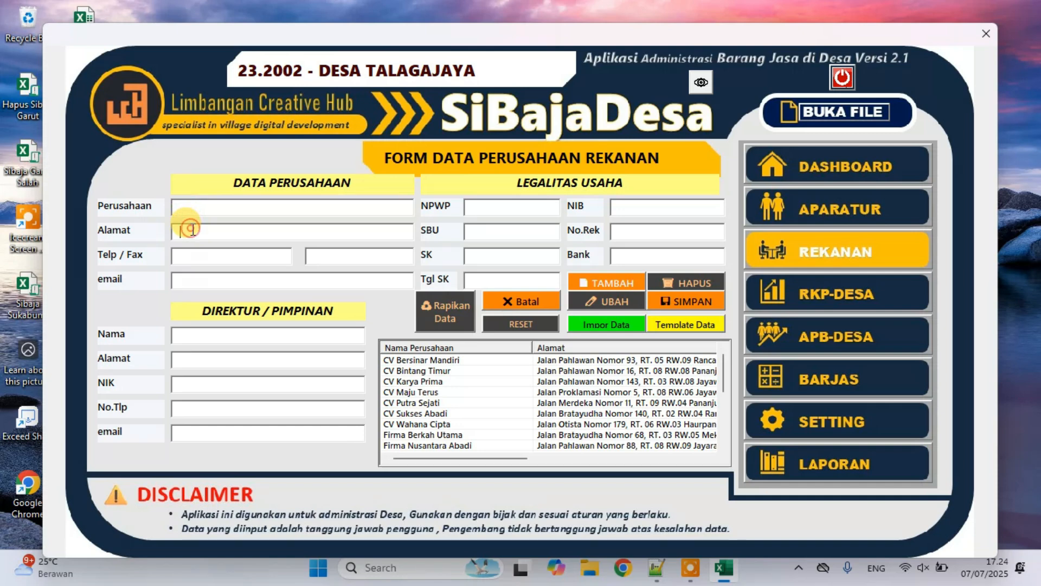
click(189, 256)
click(190, 285)
Go through the director's name, address, NIK, phone and email fields of the blank company record
click(187, 337)
click(199, 362)
click(204, 383)
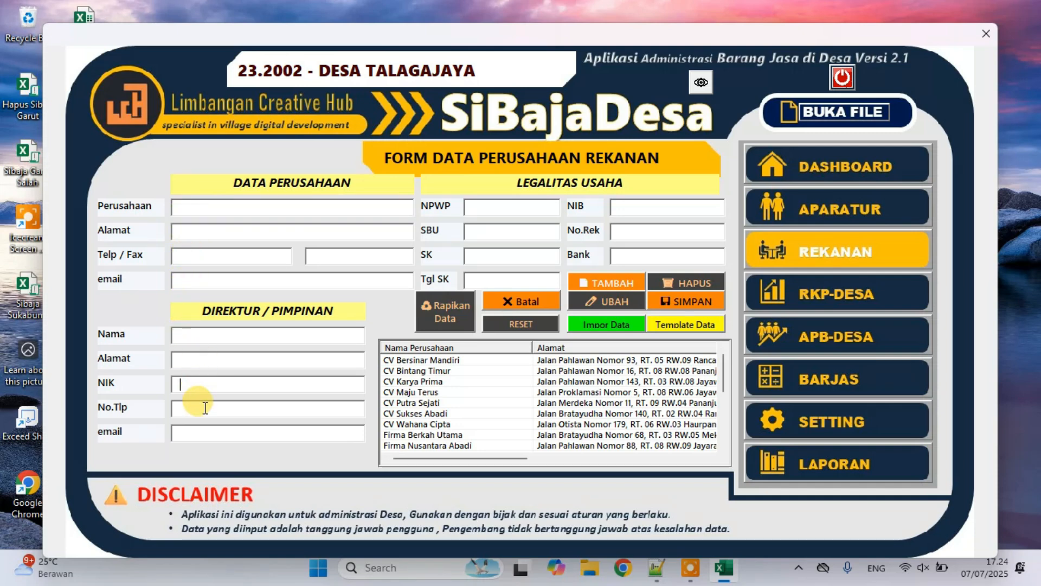
click(202, 410)
click(209, 431)
Go through the blank record's business legality fields, including NPWP, Tgl SK, NIB, No.Rek and Bank
click(480, 206)
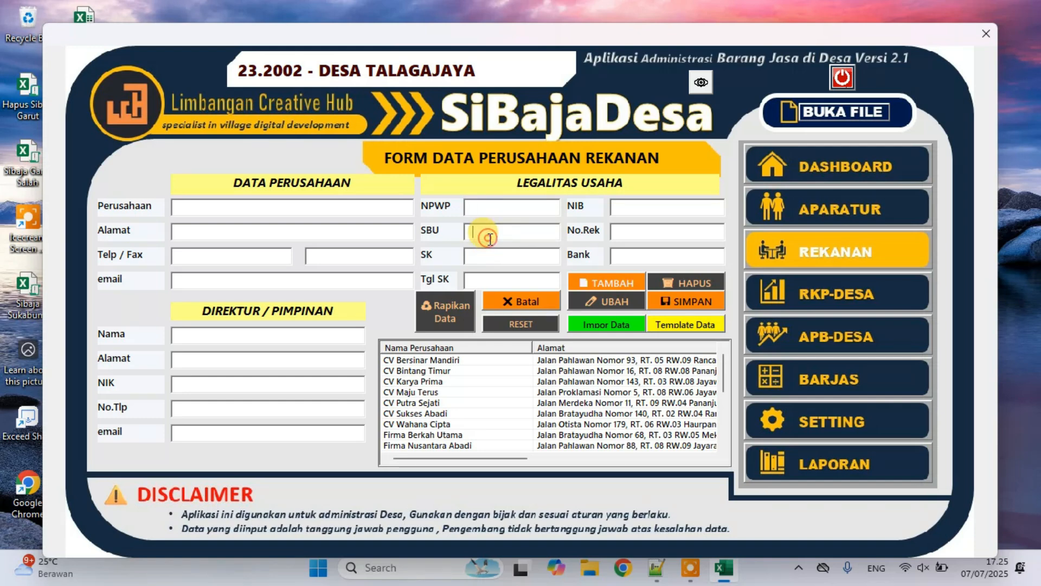
click(487, 275)
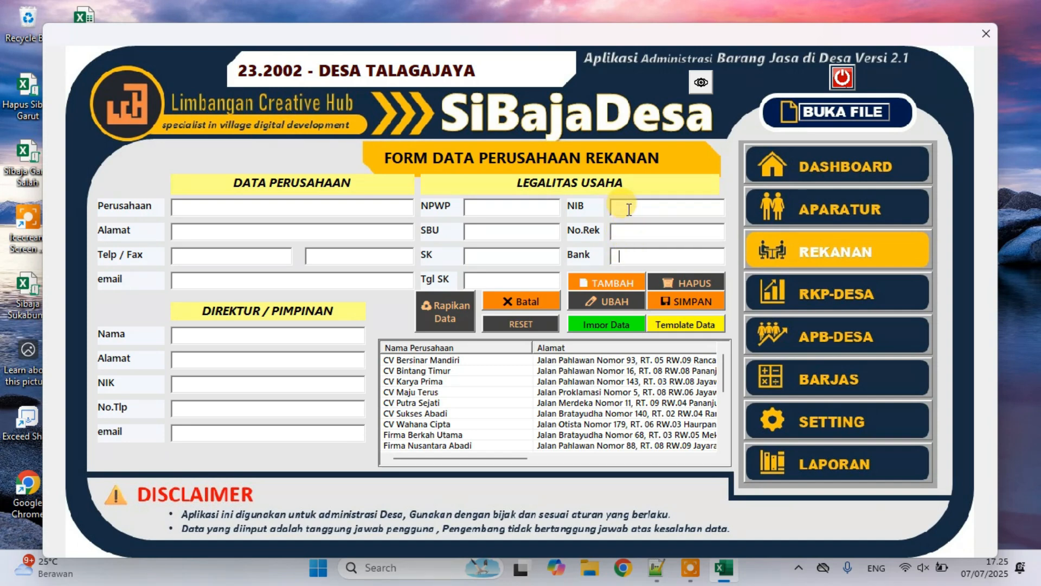
click(627, 227)
click(627, 249)
click(627, 214)
Look over the CV Putra Sejati, CV Karya Prima, CV Bersinar Mandiri, CV Maju Terus and CV Wahana Cipta company records
drag(567, 371, 572, 404)
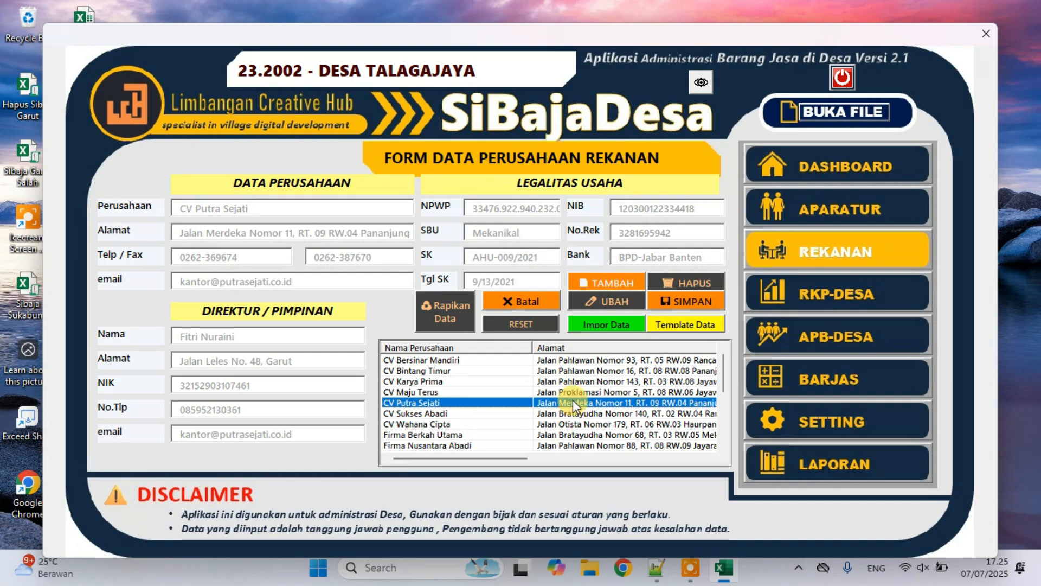
click(569, 383)
click(568, 402)
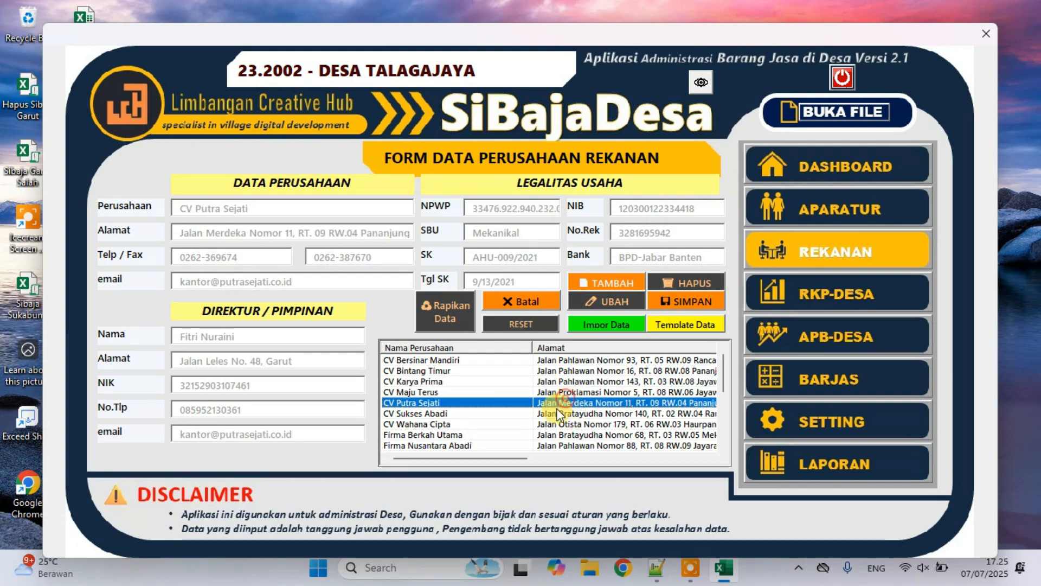
click(460, 360)
click(456, 394)
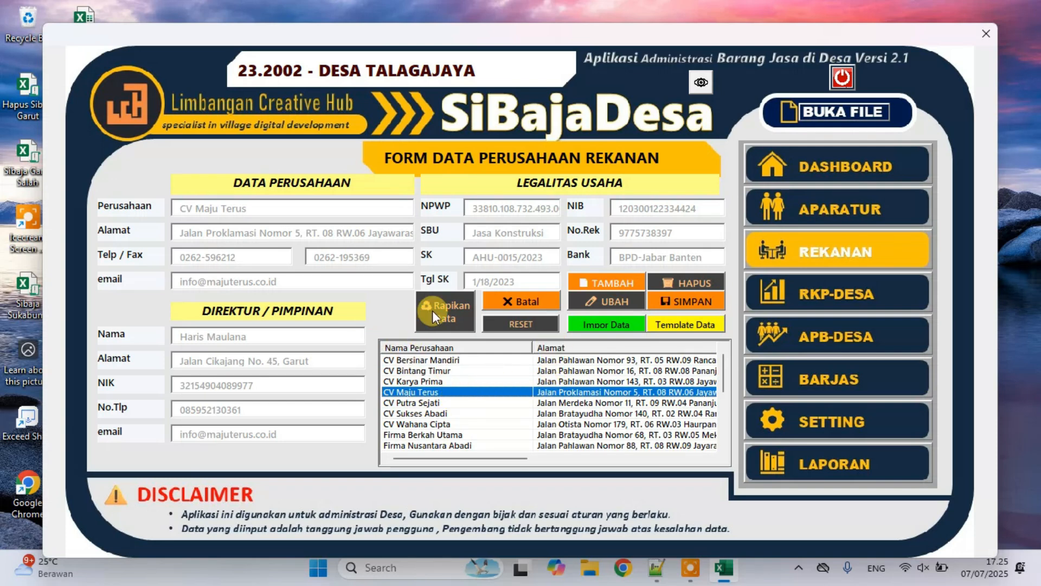
click(600, 282)
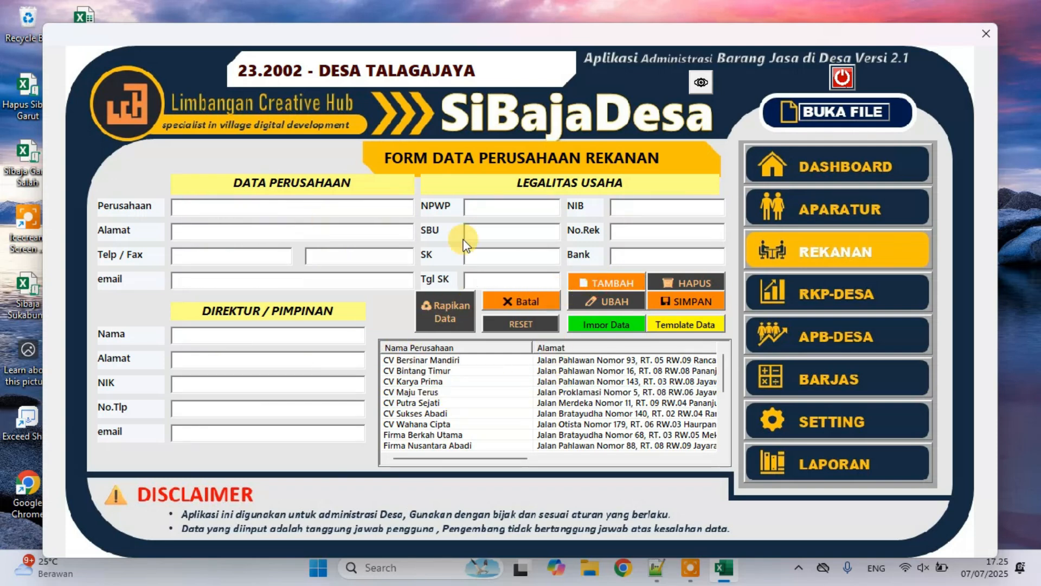
click(548, 382)
click(544, 423)
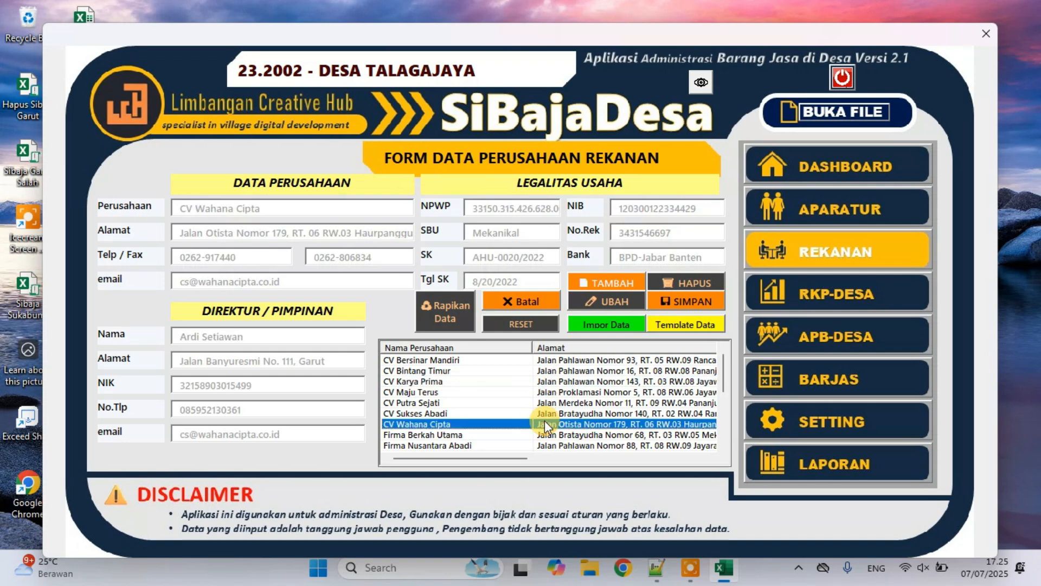
Save the partner company data template as Template_Input_Rekanan in the Downloads folder
click(672, 325)
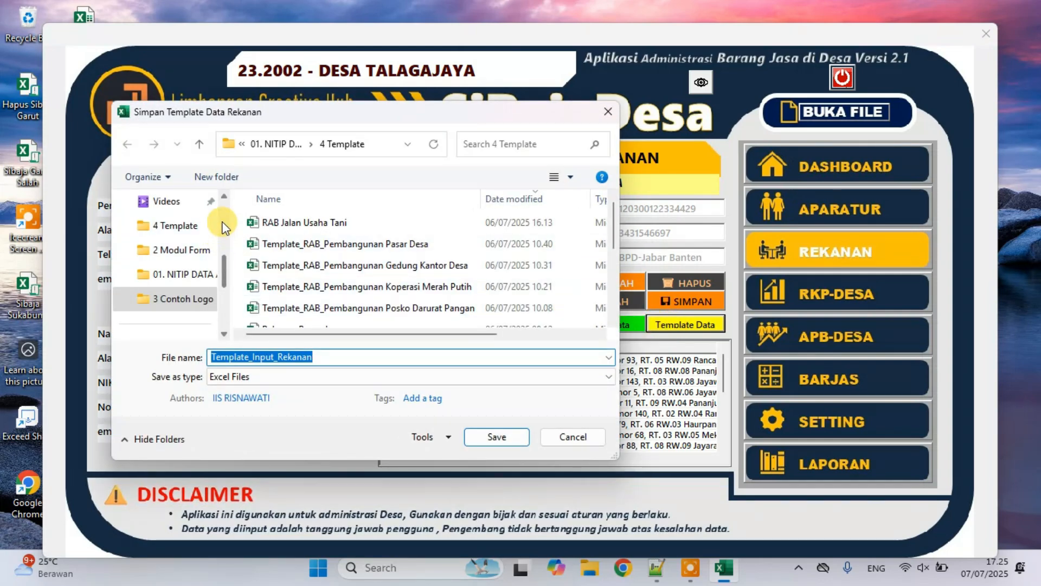
scroll(223, 223, up, 2)
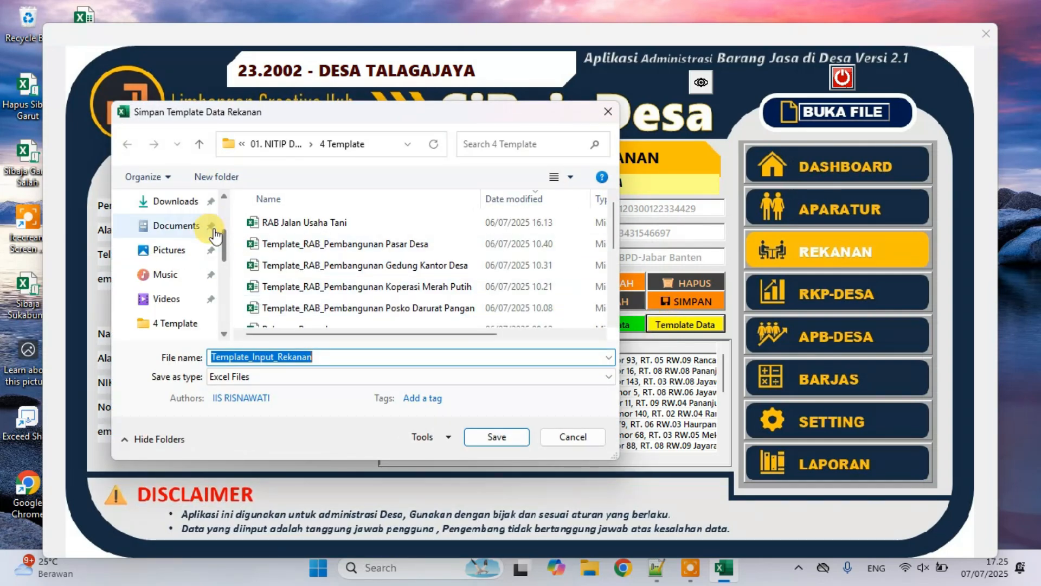
click(167, 207)
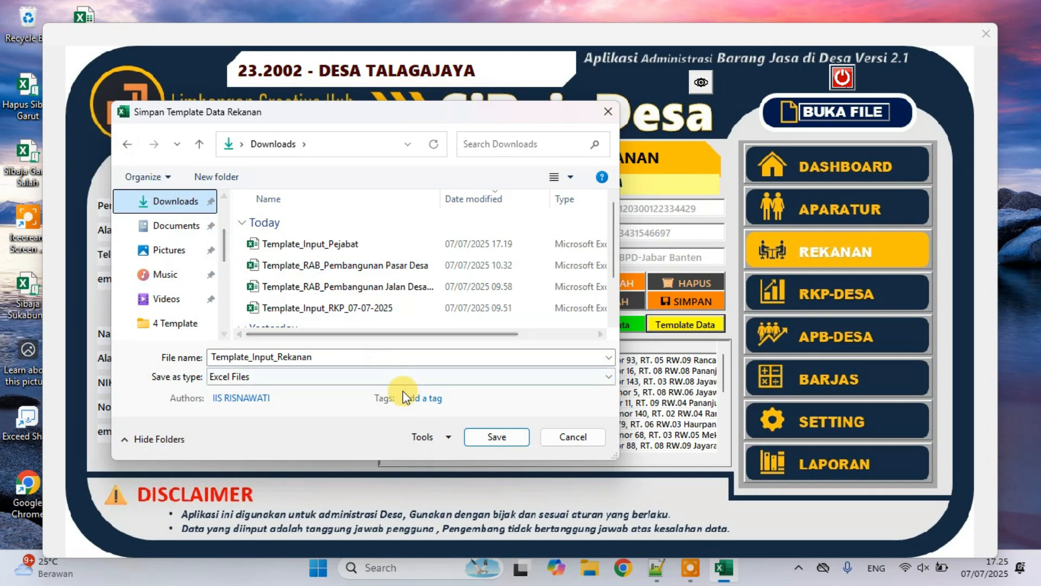
click(470, 437)
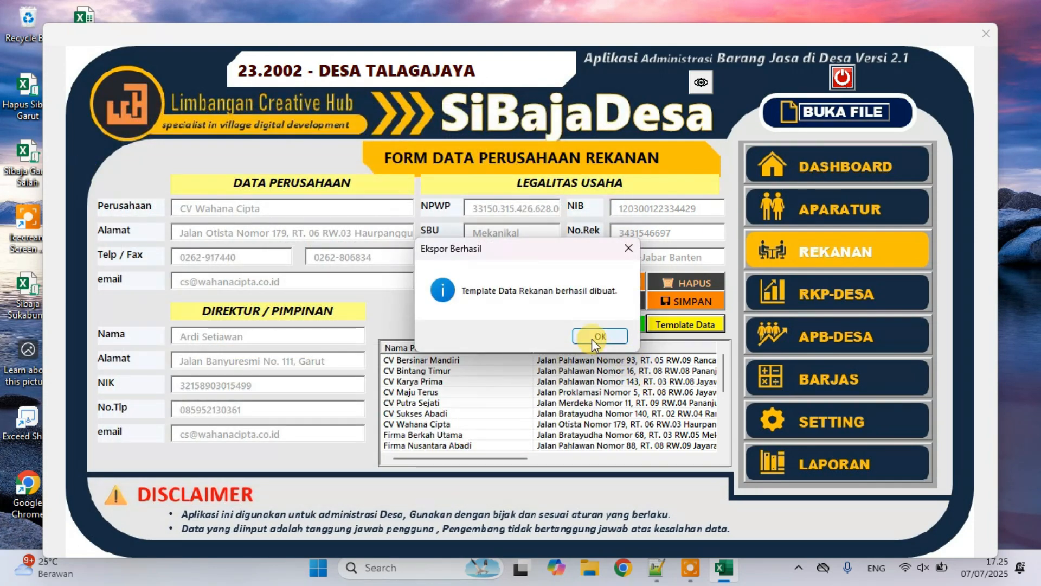
click(591, 336)
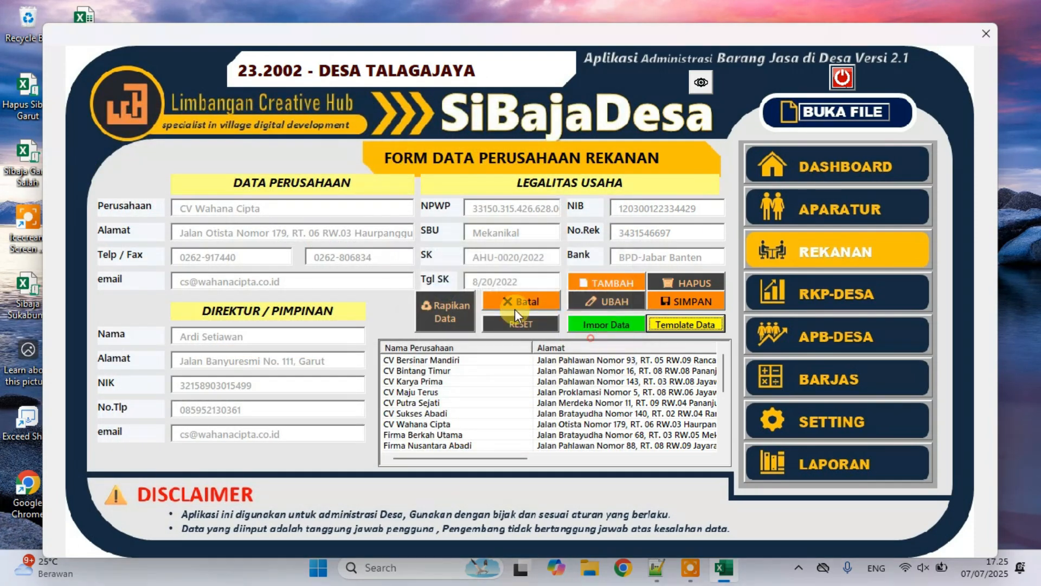
Open Template_Input_Rekanan from Downloads and switch to its Excel window
click(829, 115)
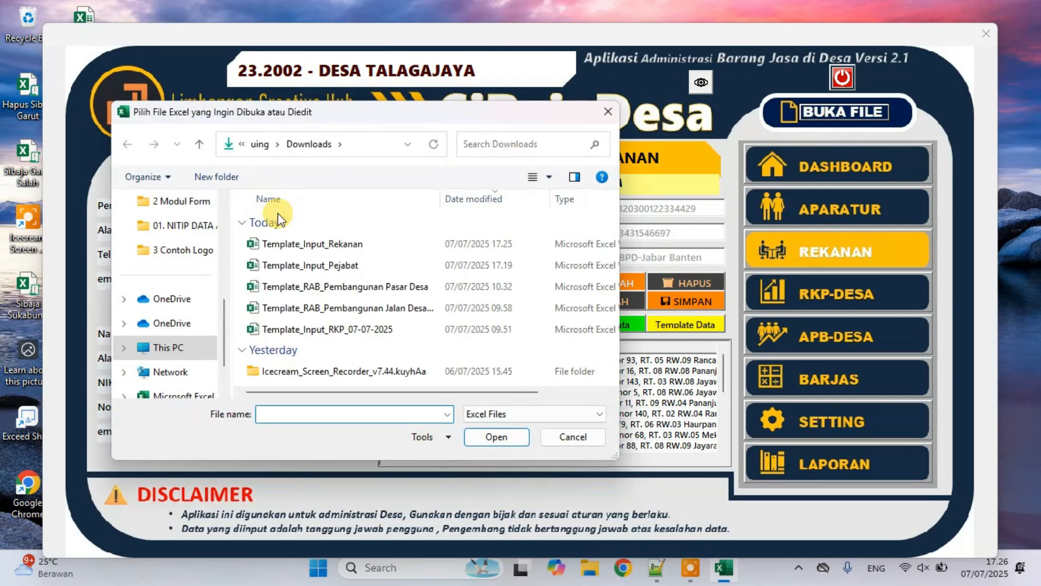
double_click(266, 243)
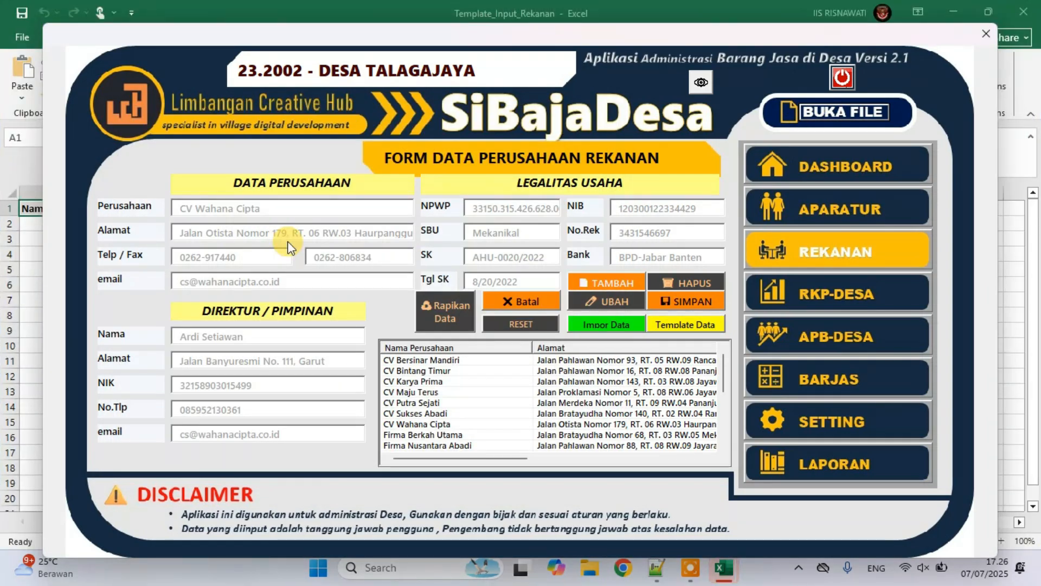
mouse_move(724, 567)
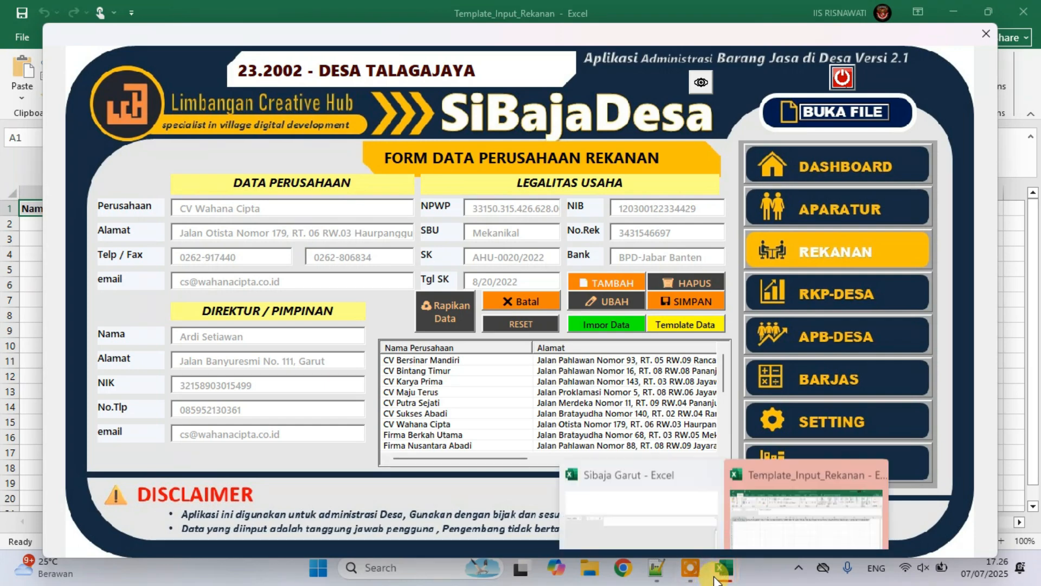
click(778, 499)
Examine the blank template's entry columns from Nama Perusahaan to Email Direktur and close the workbook
click(57, 225)
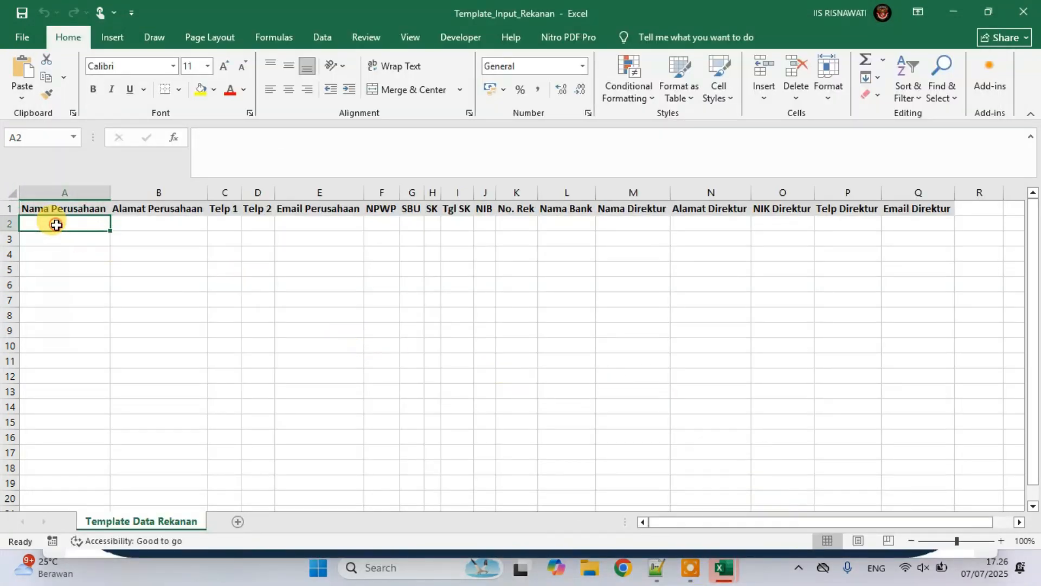
click(60, 253)
click(73, 332)
click(99, 392)
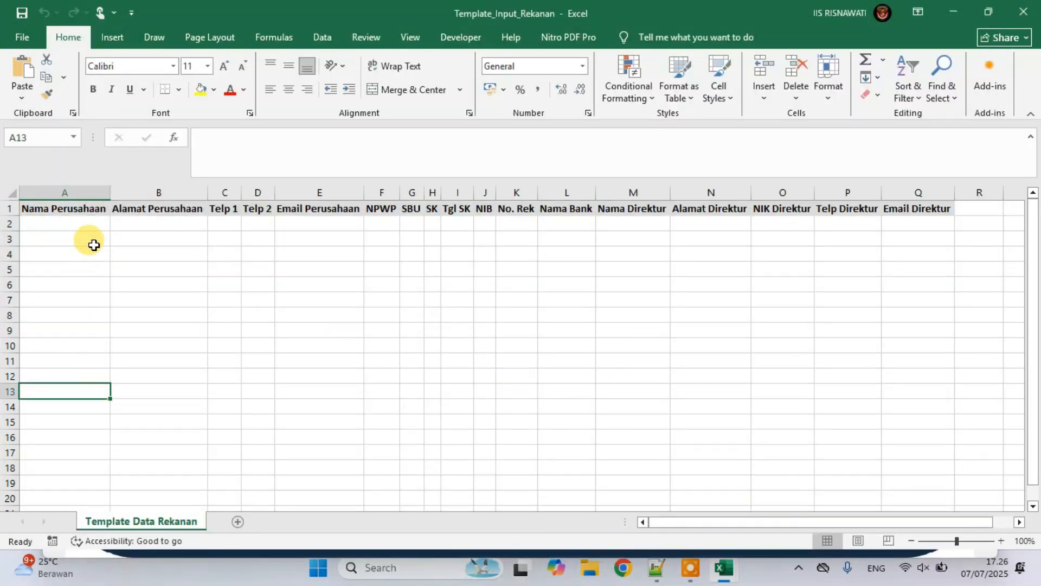
drag(92, 236, 89, 505)
drag(334, 273, 394, 273)
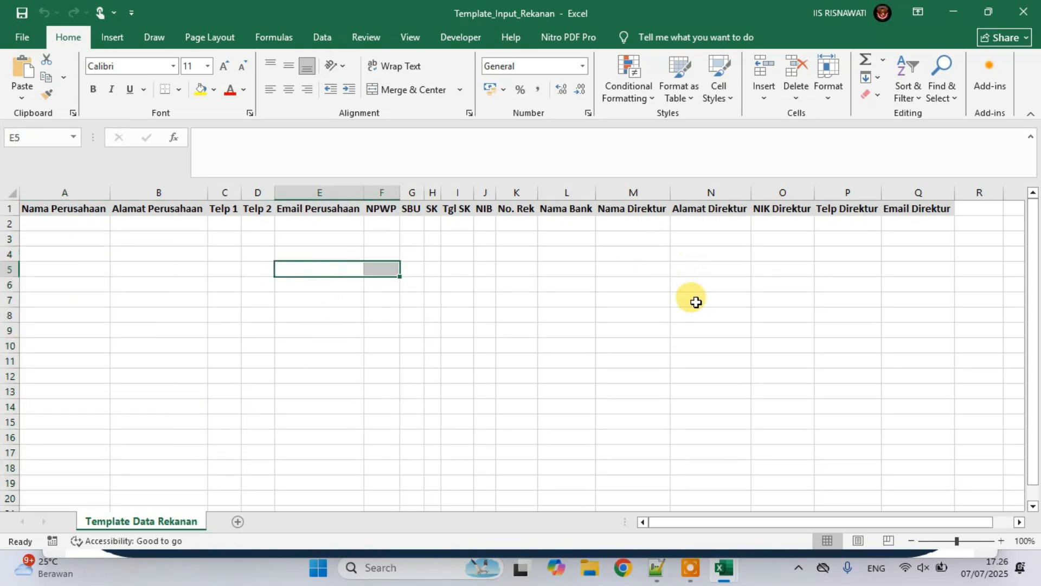
click(651, 377)
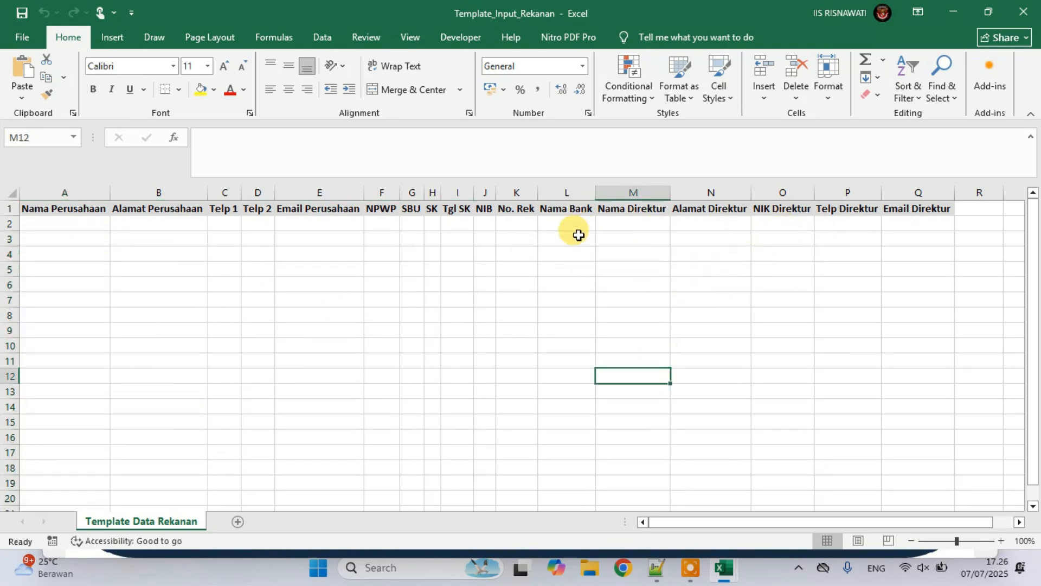
drag(25, 223, 825, 474)
click(828, 480)
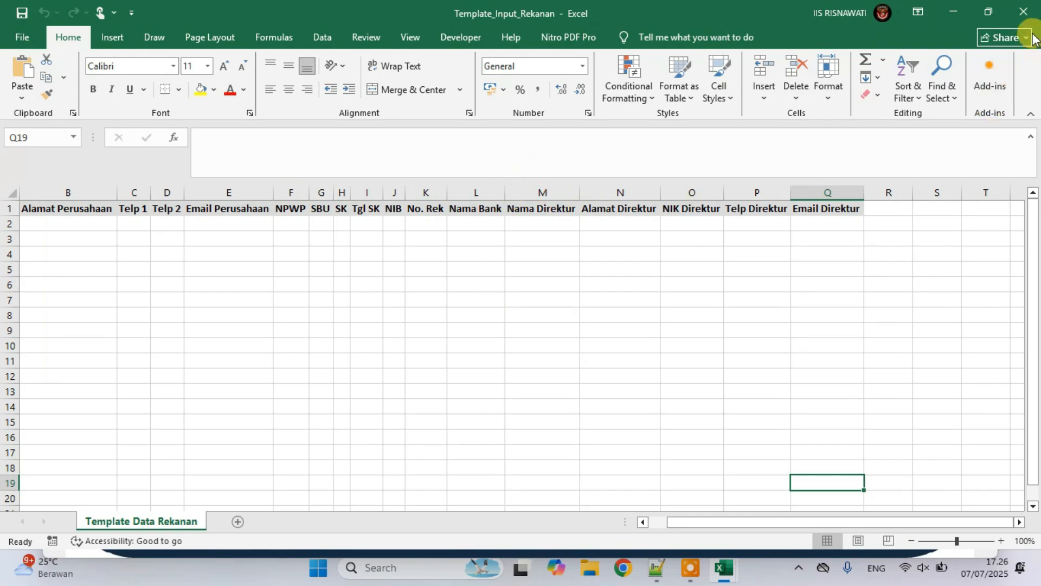
click(1023, 11)
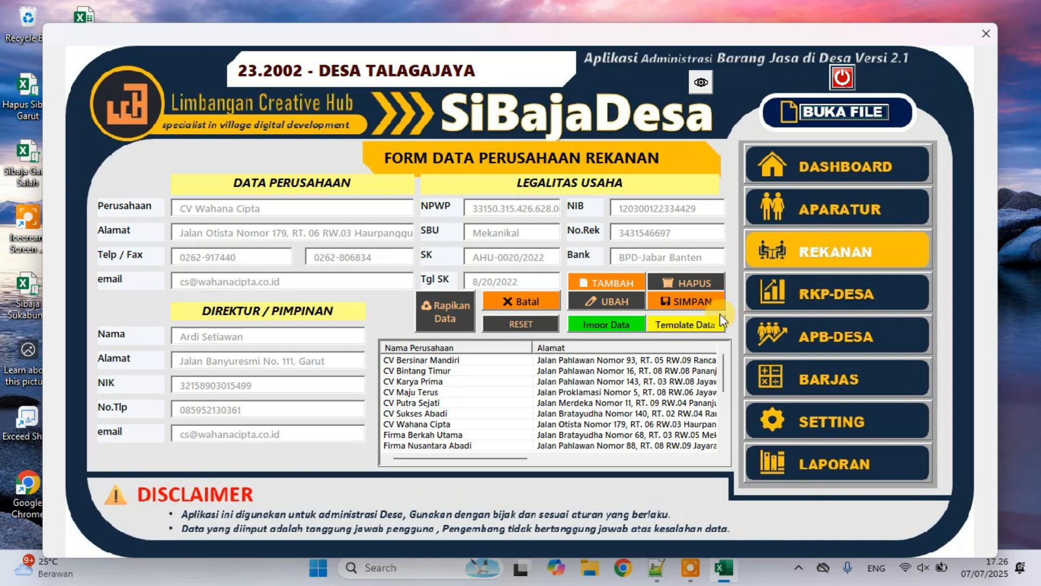
Check the CV Bintang Timur and CV Maju Terus records and revisit the Dashboard, Aparatur and Rekanan forms
click(641, 370)
click(642, 392)
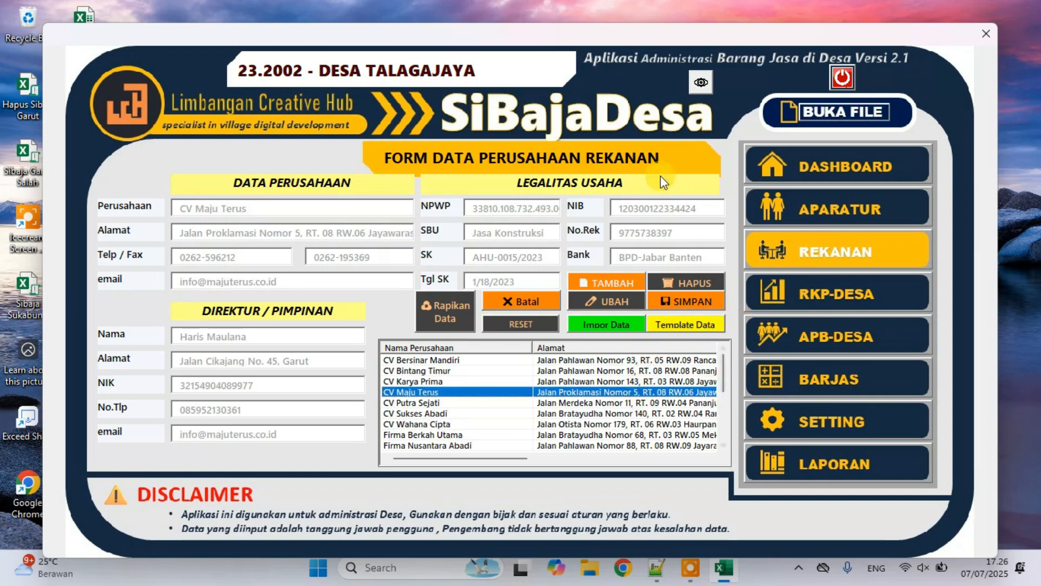
click(842, 182)
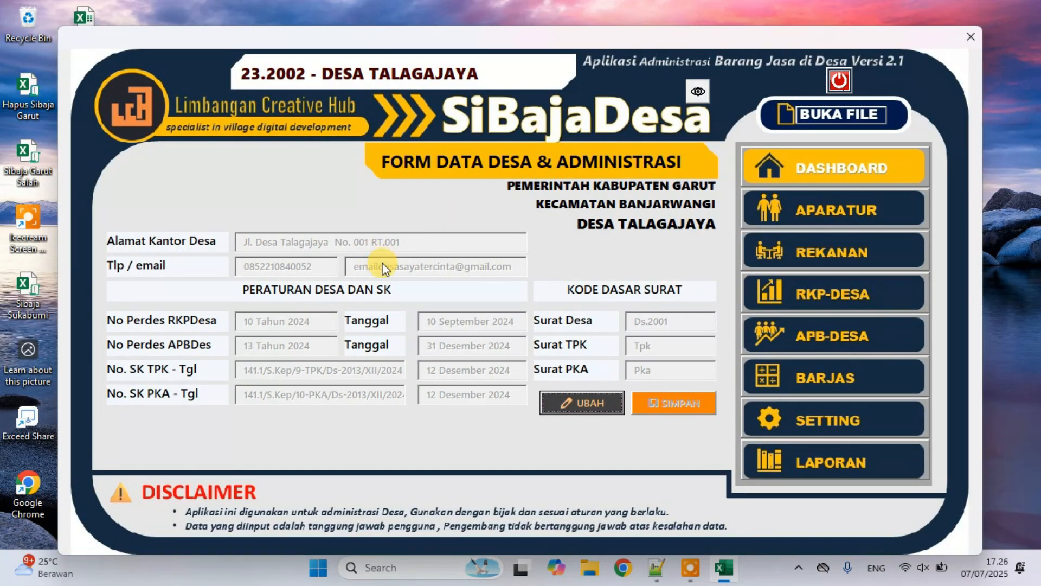
click(814, 211)
click(823, 252)
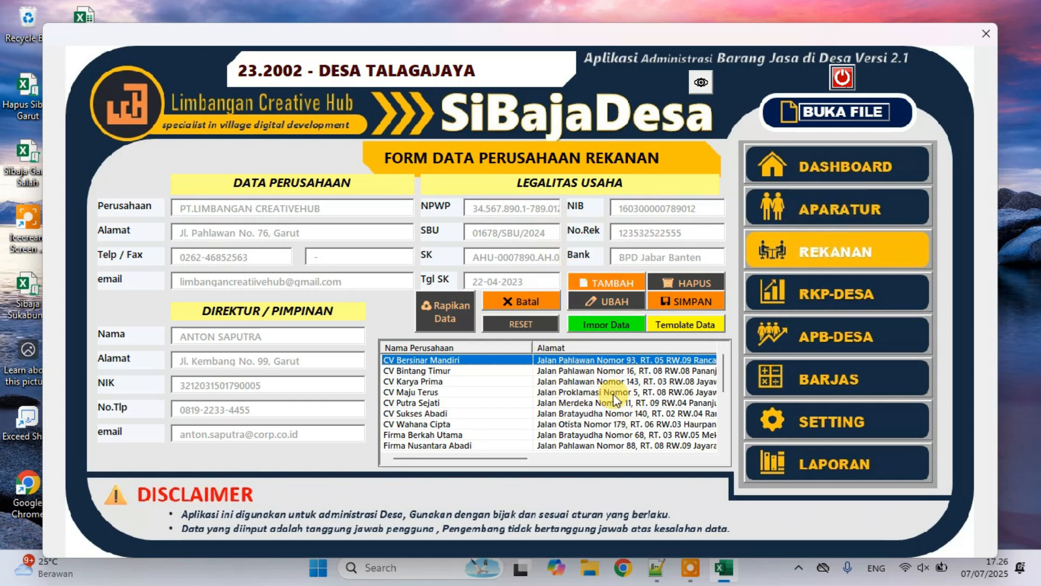
Compare the CV Karya Prima, CV Putra Sejati, CV Wahana Cipta and CV Sukses Abadi records in the company list
click(594, 381)
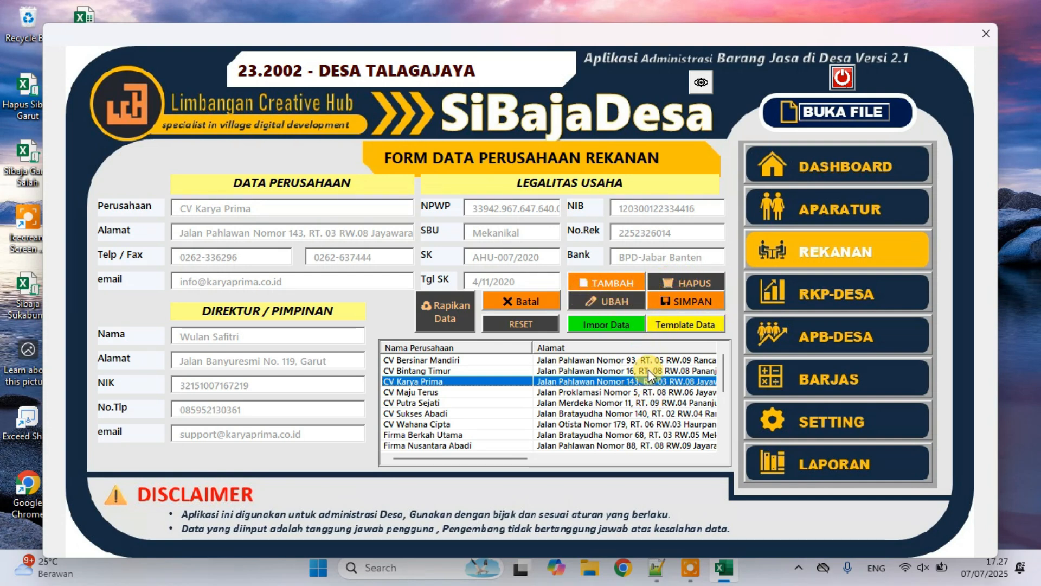
click(640, 402)
click(642, 423)
click(642, 413)
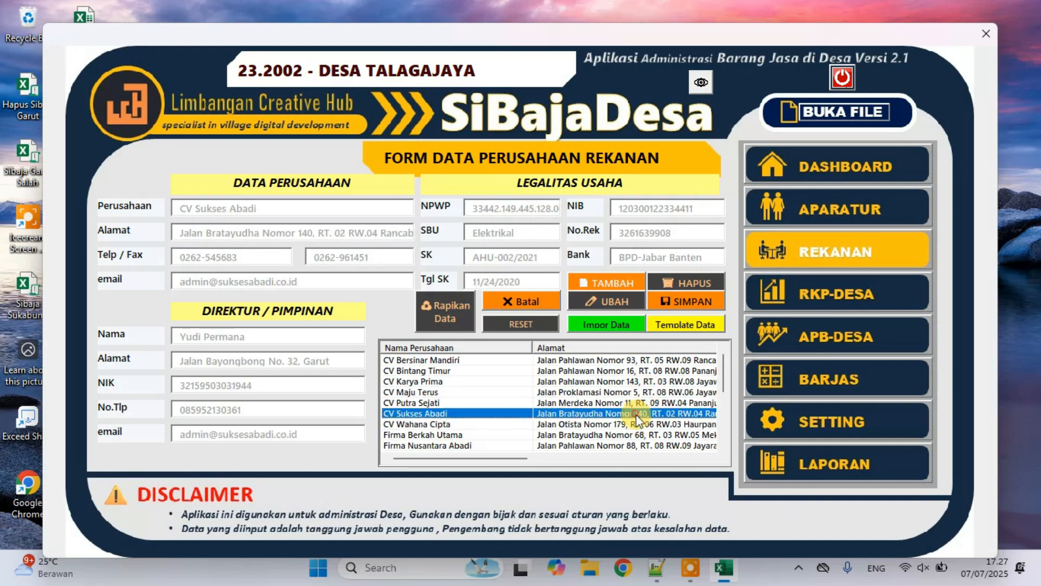
click(643, 382)
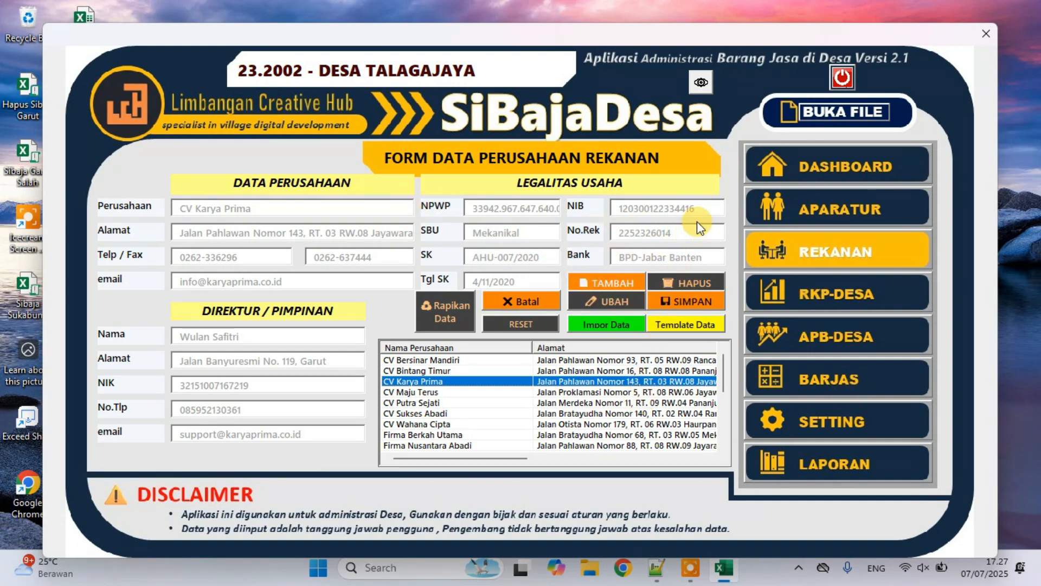
Open the form for the draft RKP Desa data
click(819, 292)
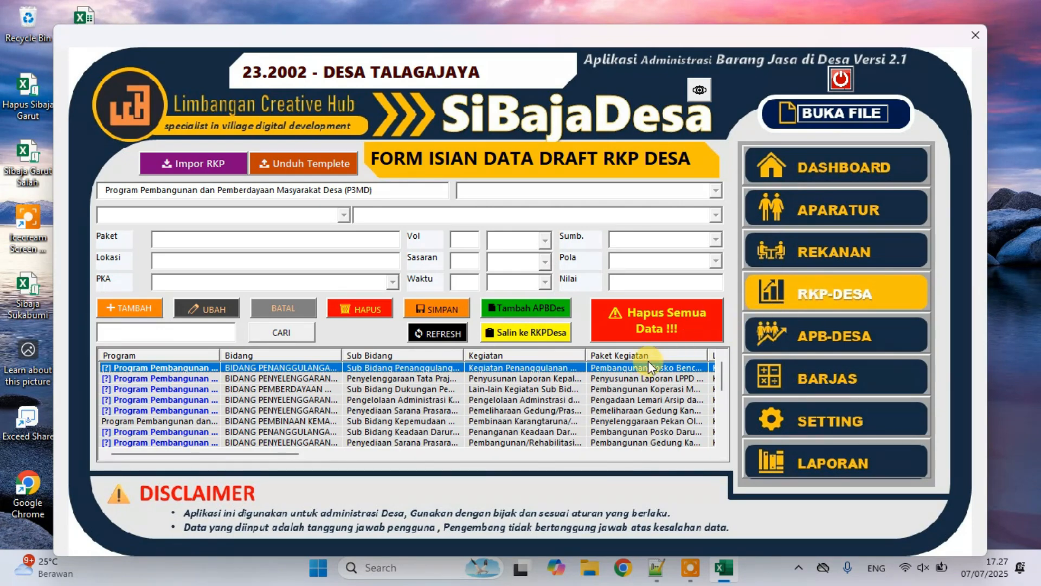
Check the Pembangunan Koperasi Merah Putih and Posko Darurat Pangan packages and view the files available for RKP import without importing
click(640, 389)
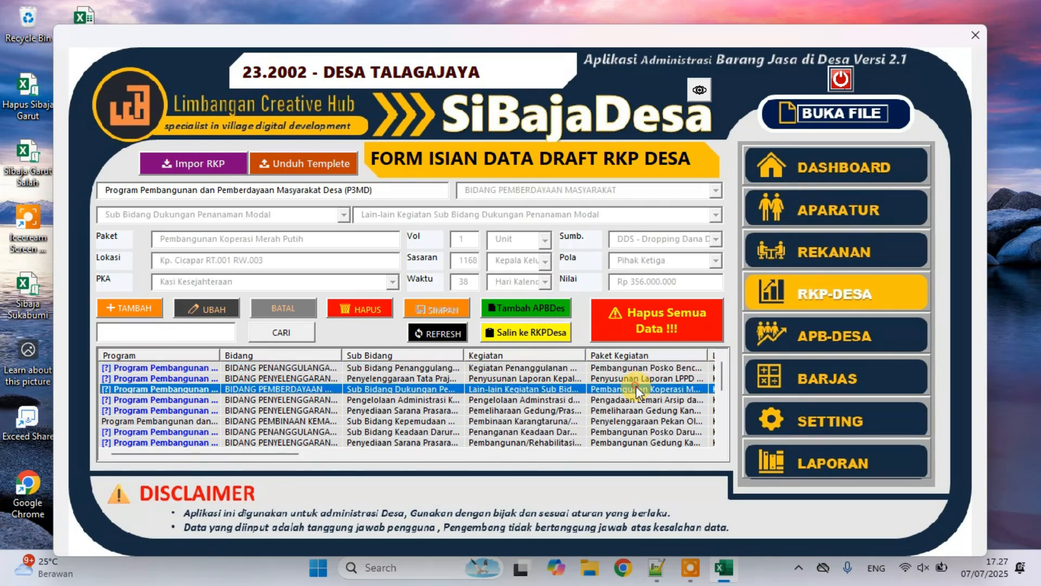
click(632, 408)
click(622, 430)
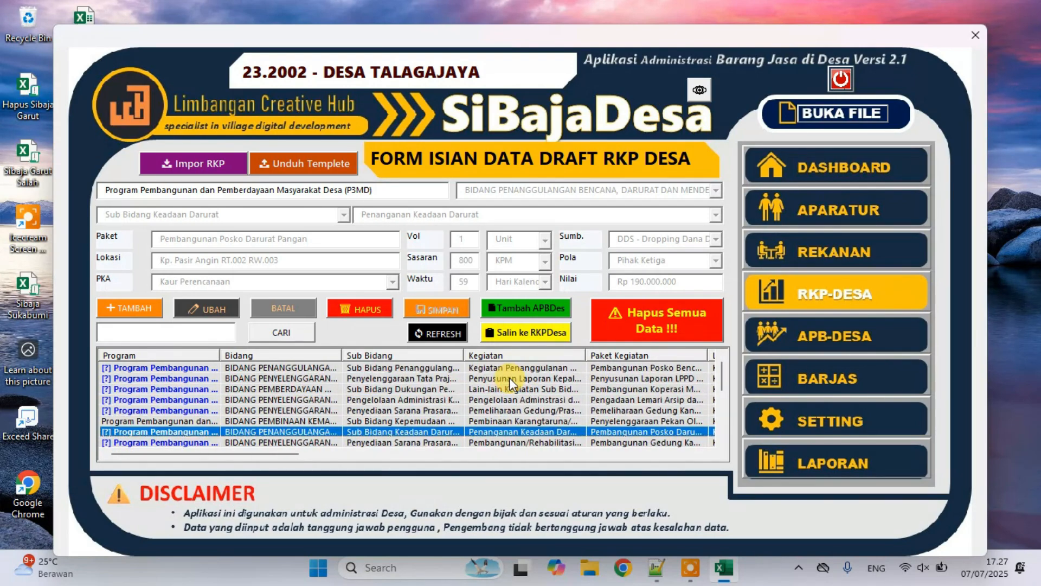
click(200, 161)
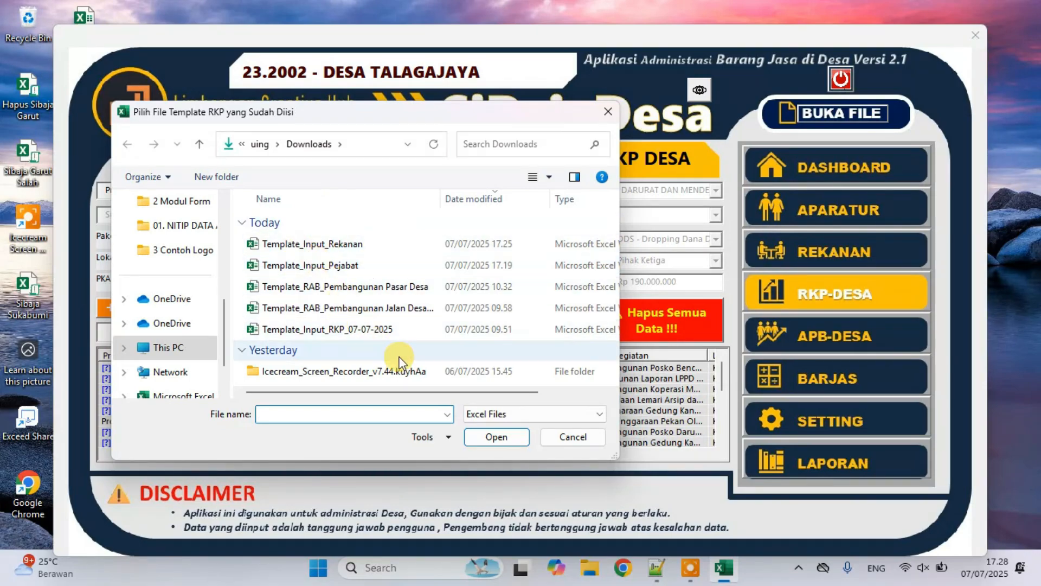
click(549, 434)
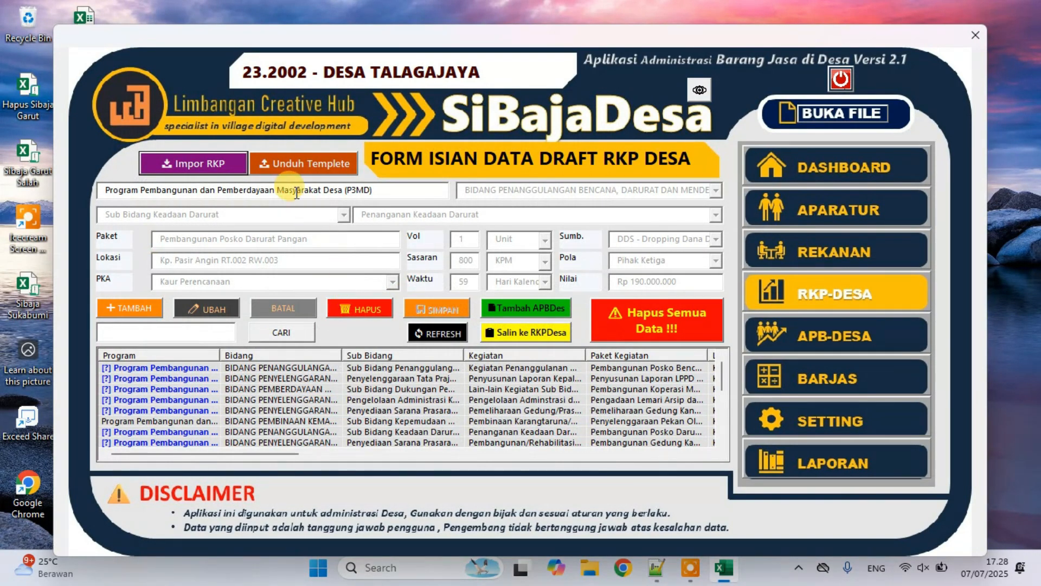
Review the Pengadaan Lemari Arsip dan ATK, Posko Darurat Pangan and Pemeliharaan Gedung Kantor Desa Aula Atas packages in the list
click(380, 399)
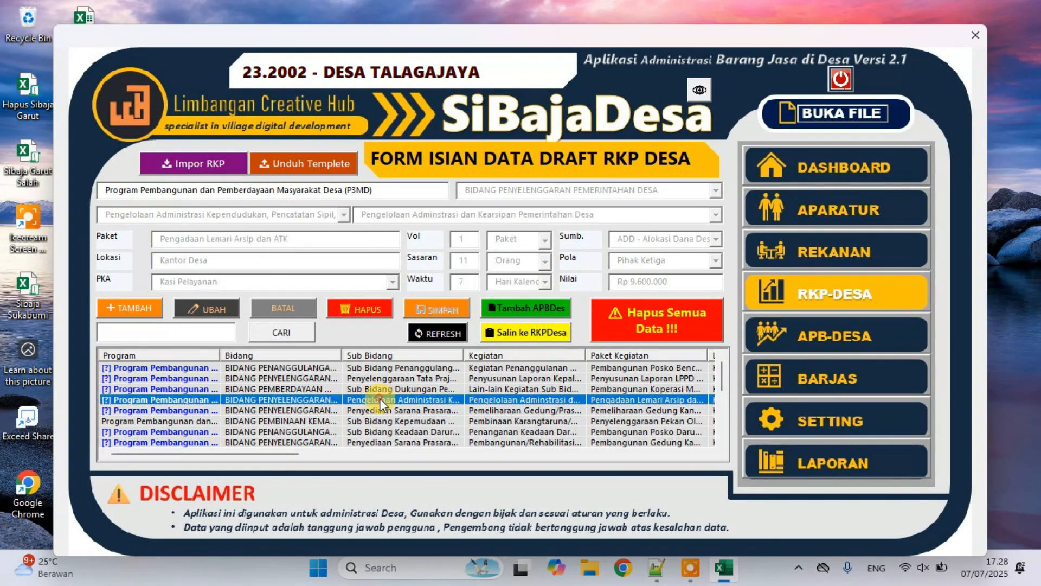
click(383, 423)
click(383, 431)
scroll(390, 420, down, 2)
scroll(391, 419, up, 2)
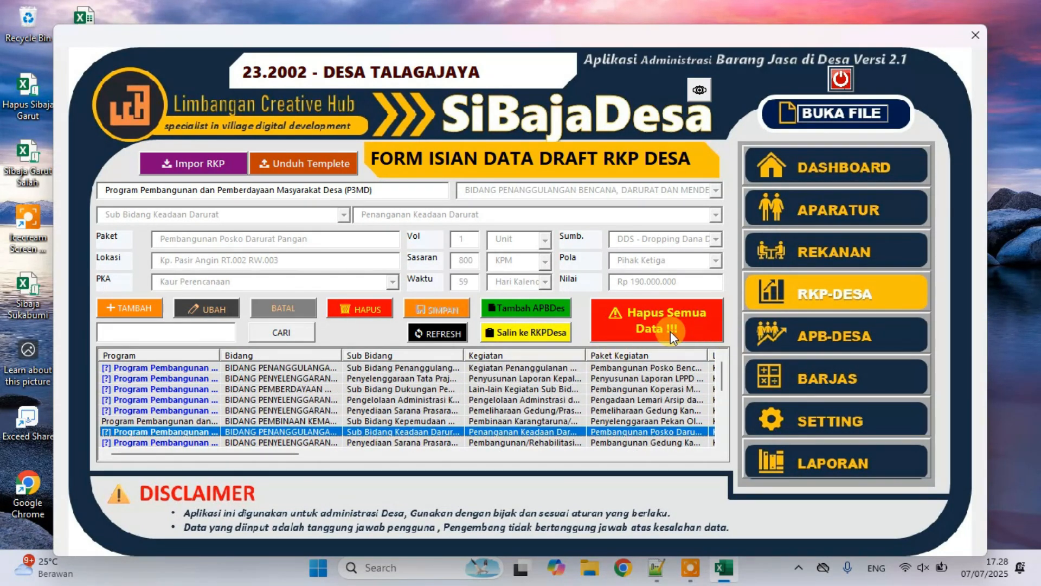
click(412, 399)
click(408, 410)
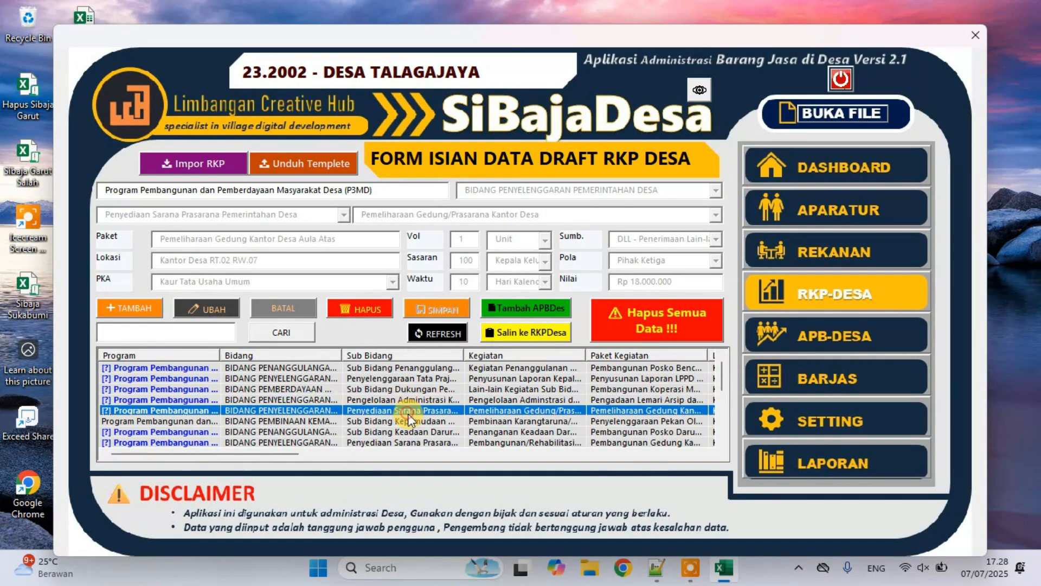
Download the RKP template as Template_Input_RKP_07-07-2025 into the Downloads folder, replacing the existing file
click(304, 171)
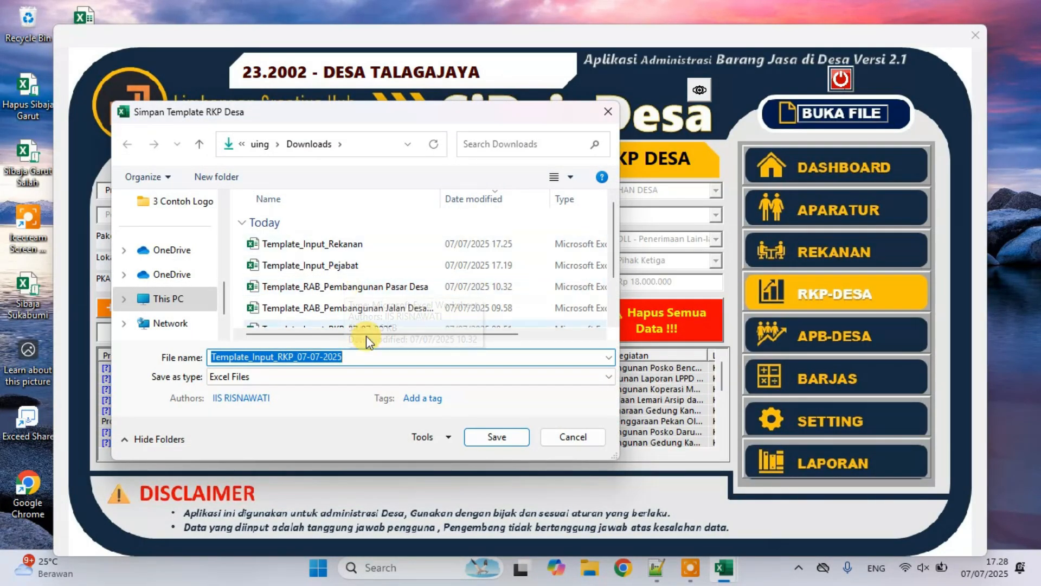
click(491, 437)
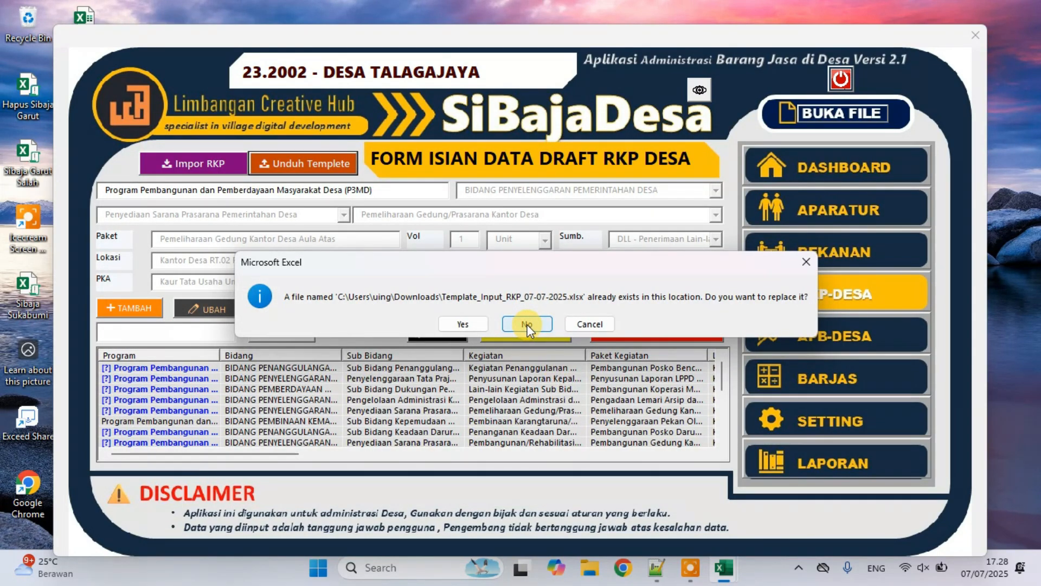
click(464, 324)
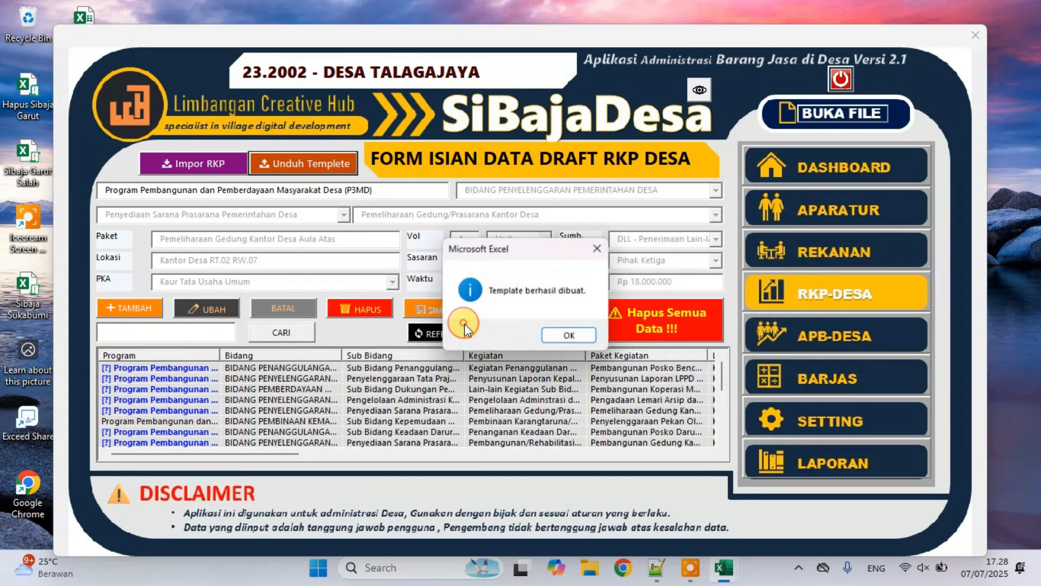
click(561, 341)
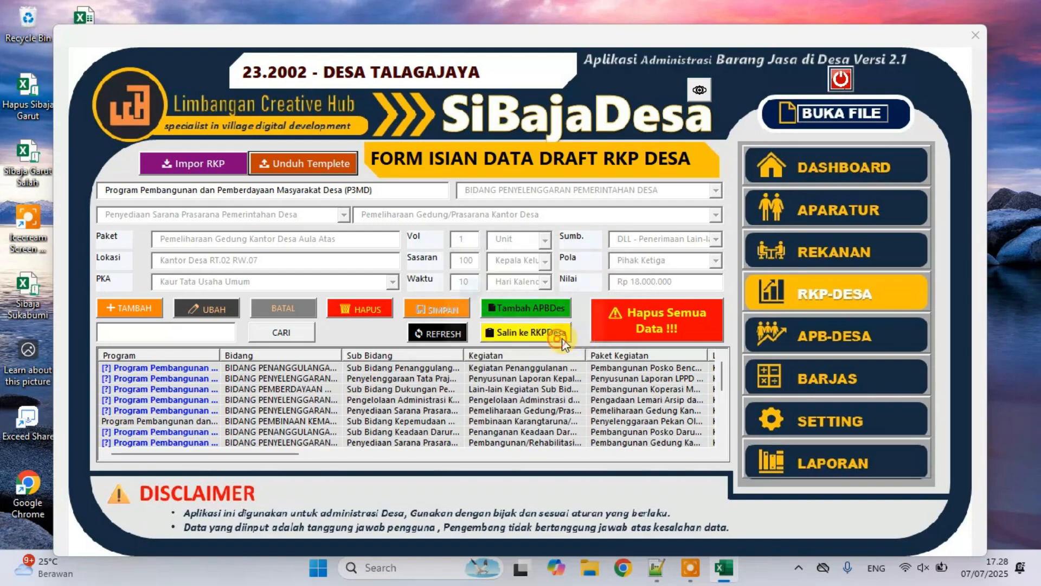
Open the Template_Input_RKP_07-07-2025 workbook from Downloads and switch to it in Excel
click(822, 121)
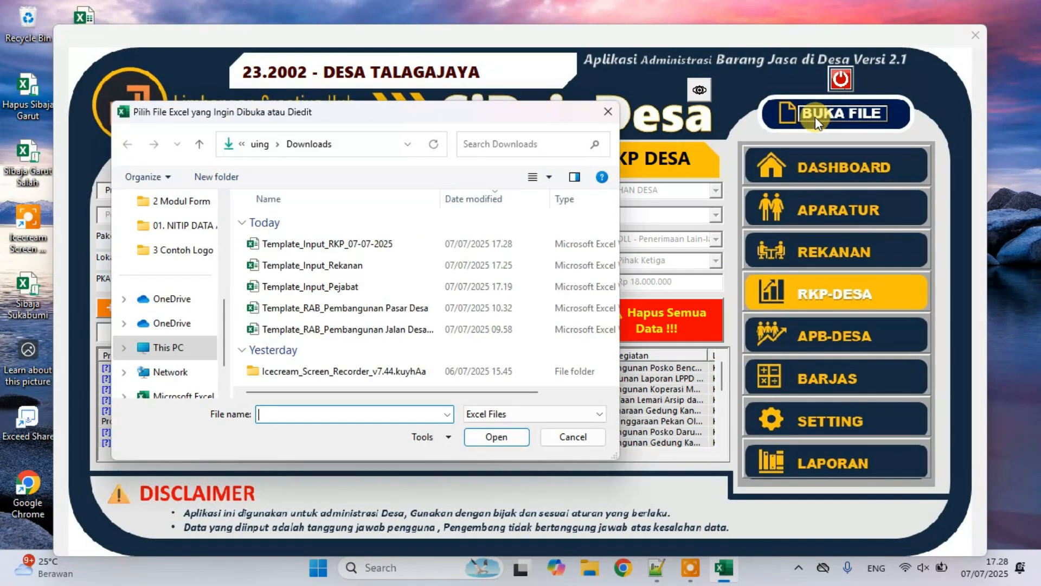
click(329, 245)
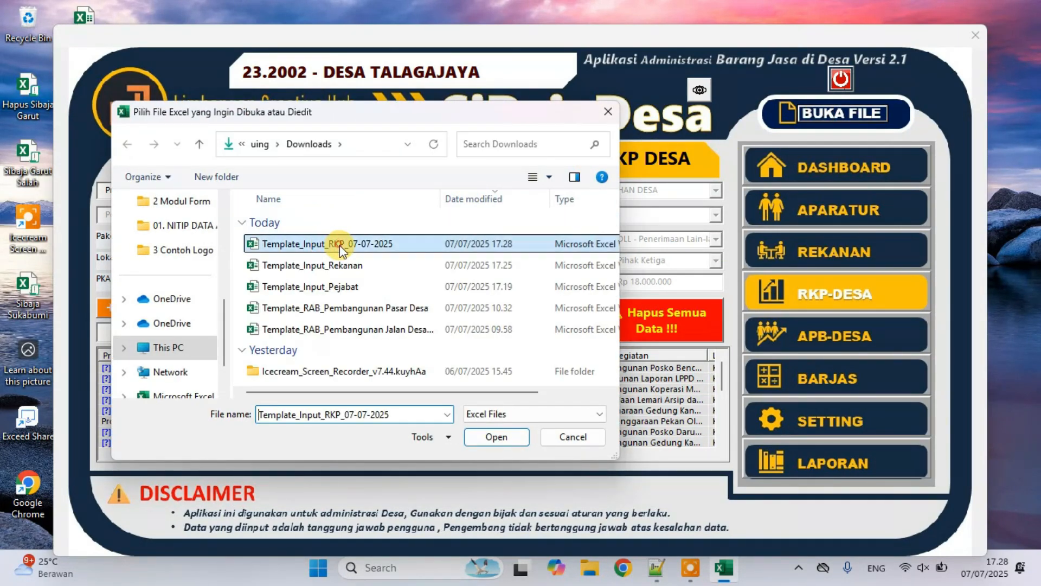
click(519, 448)
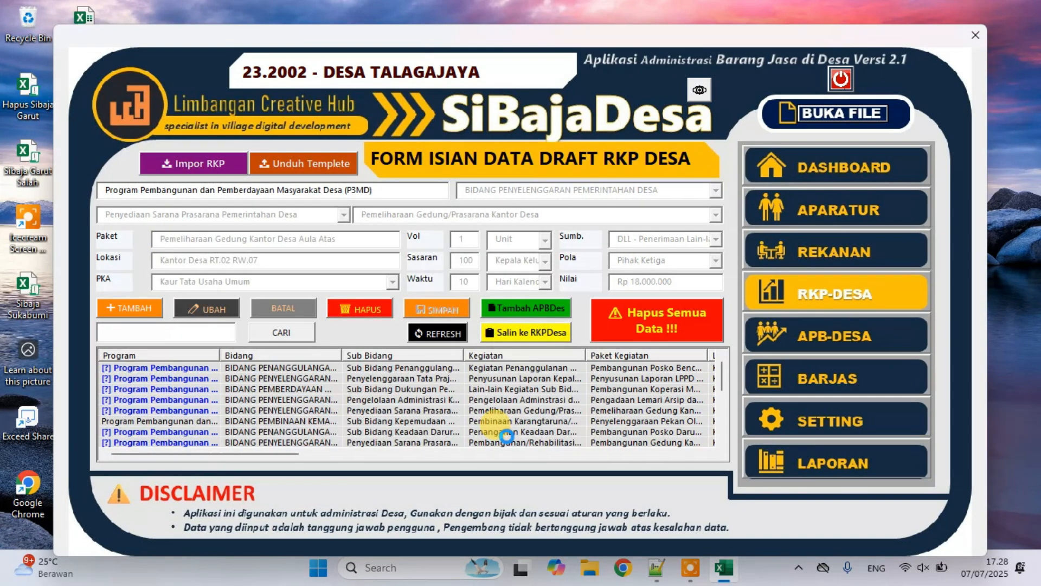
click(720, 570)
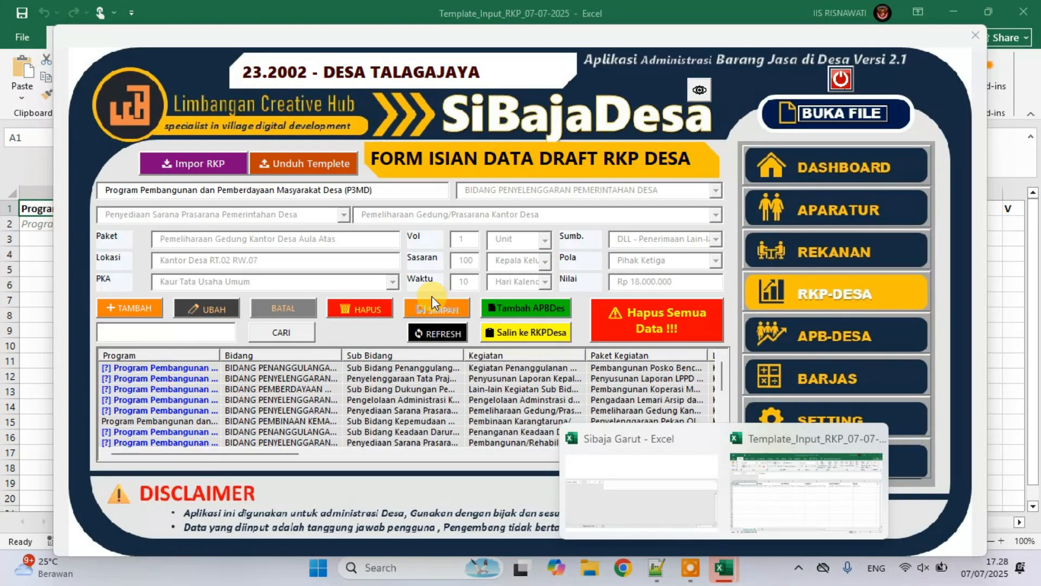
click(833, 530)
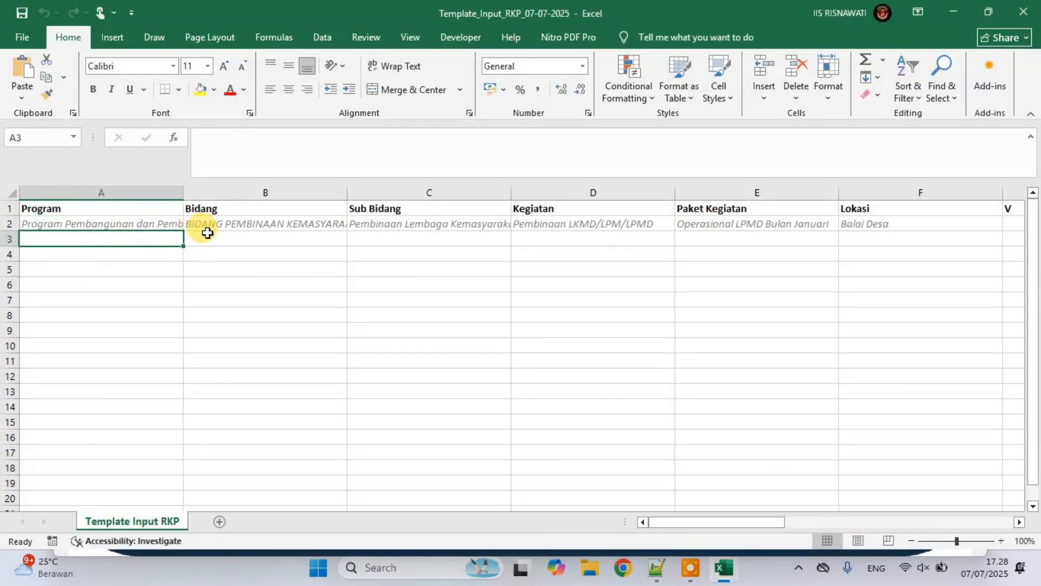
Examine the sample row and the empty entry row under the Program and Bidang columns of the template
click(139, 223)
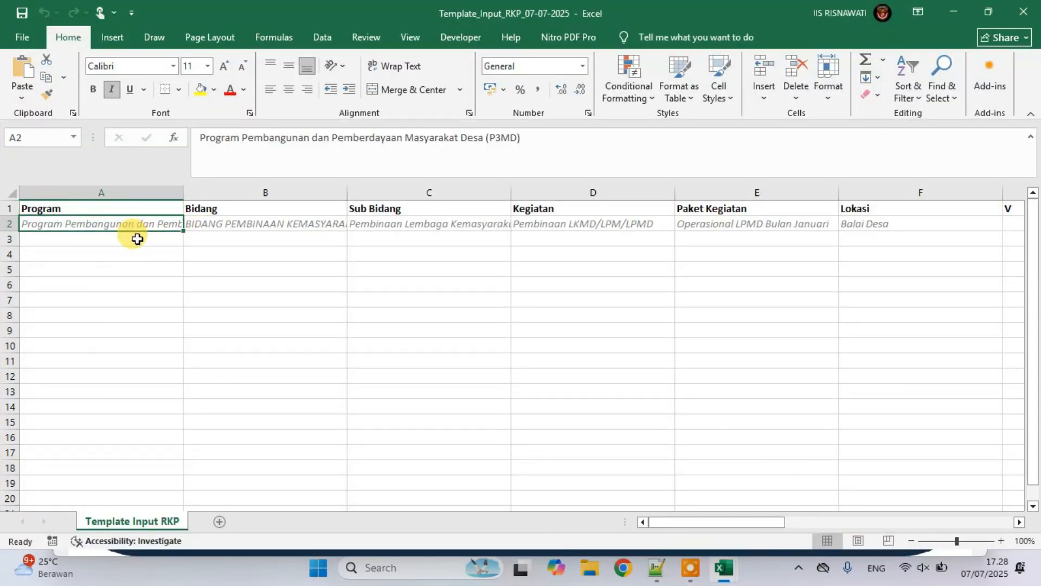
click(138, 238)
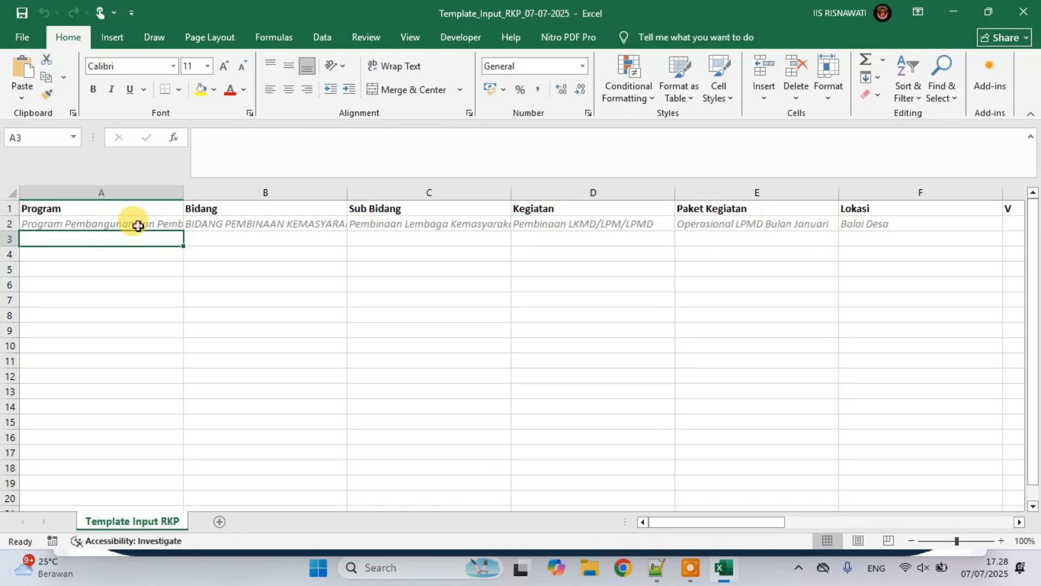
click(137, 224)
click(143, 241)
click(244, 226)
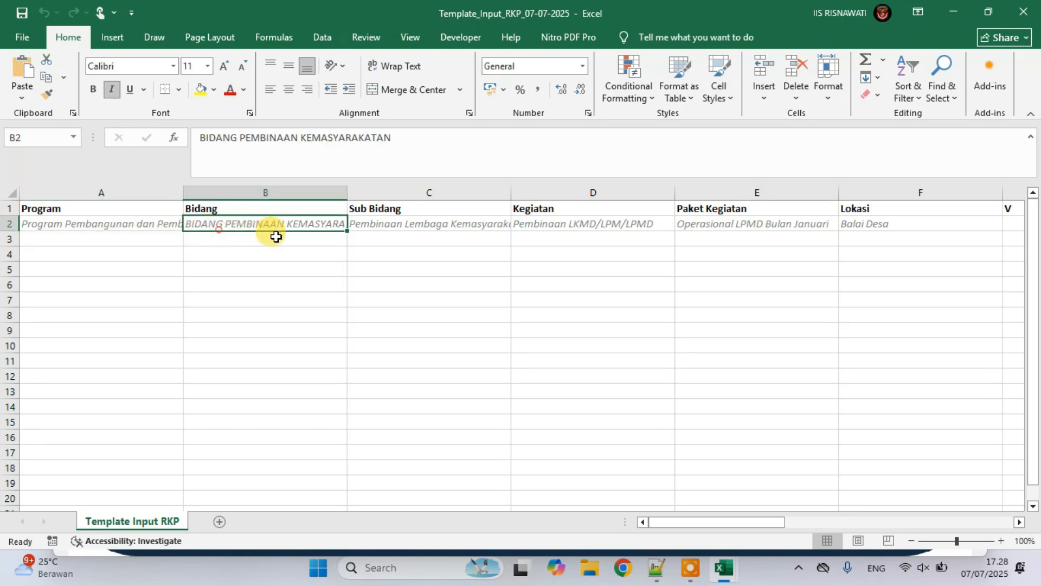
click(269, 241)
click(139, 238)
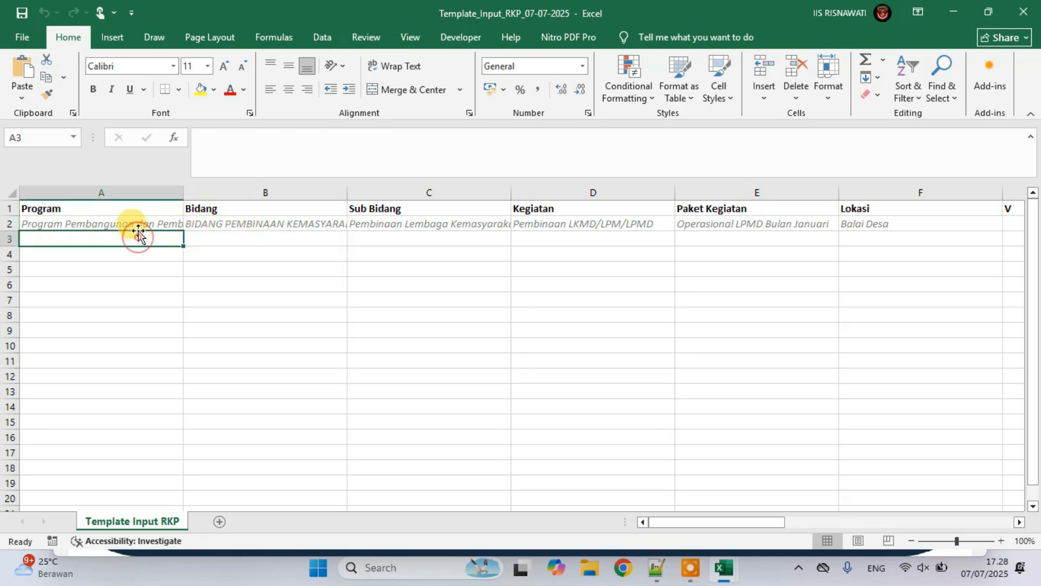
click(204, 237)
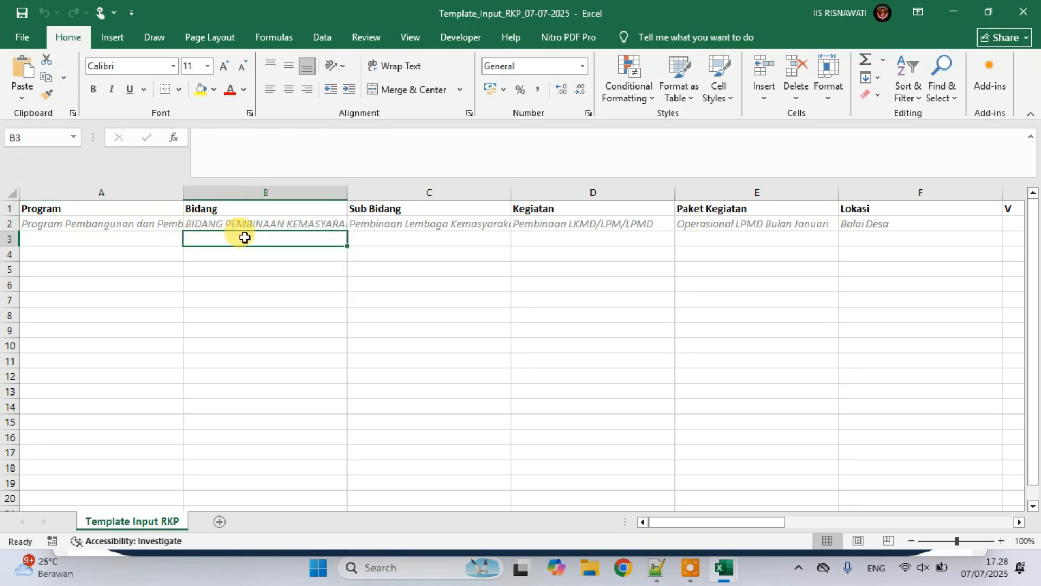
click(283, 224)
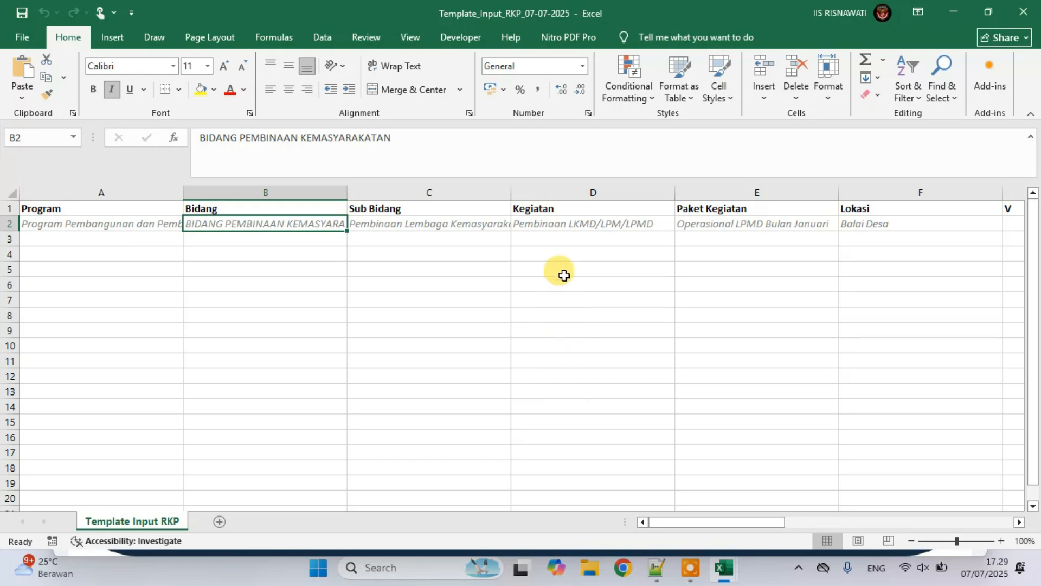
Examine the template's remaining columns from Kegiatan and Lokasi to Anggaran, Sumber and Pola, and close the workbook
click(596, 225)
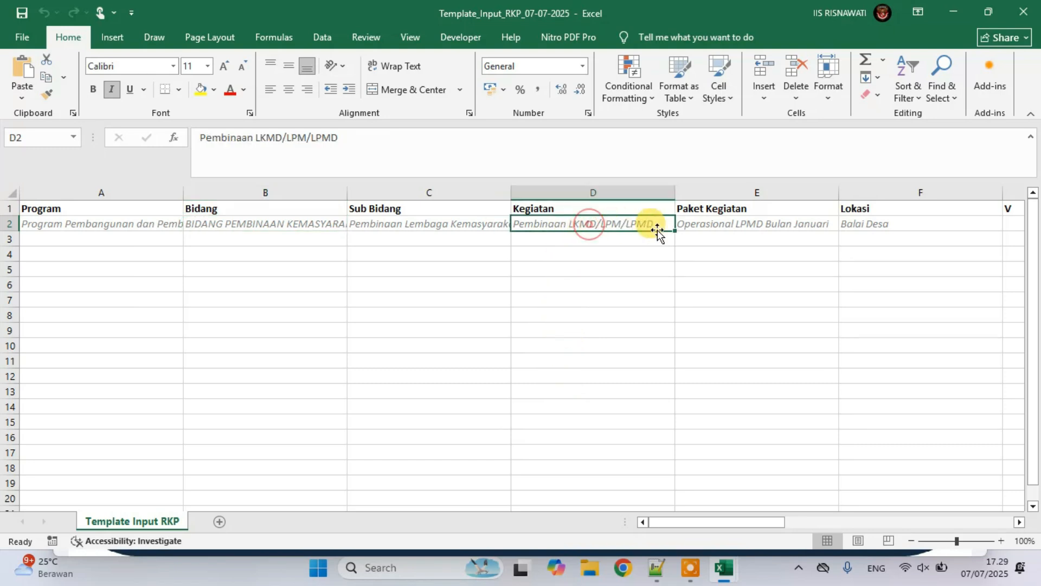
click(743, 223)
click(867, 222)
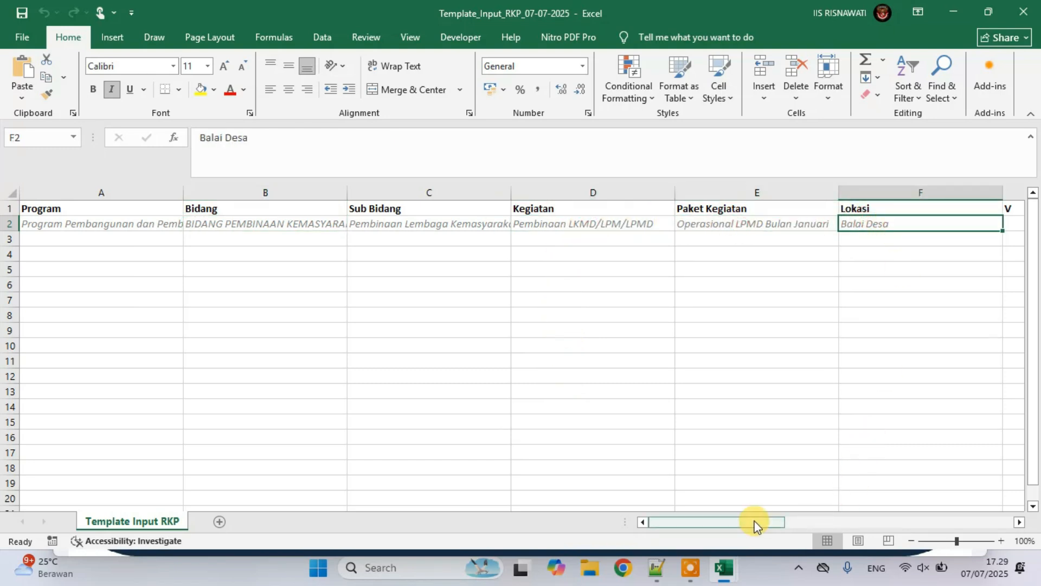
drag(756, 522, 965, 503)
click(968, 501)
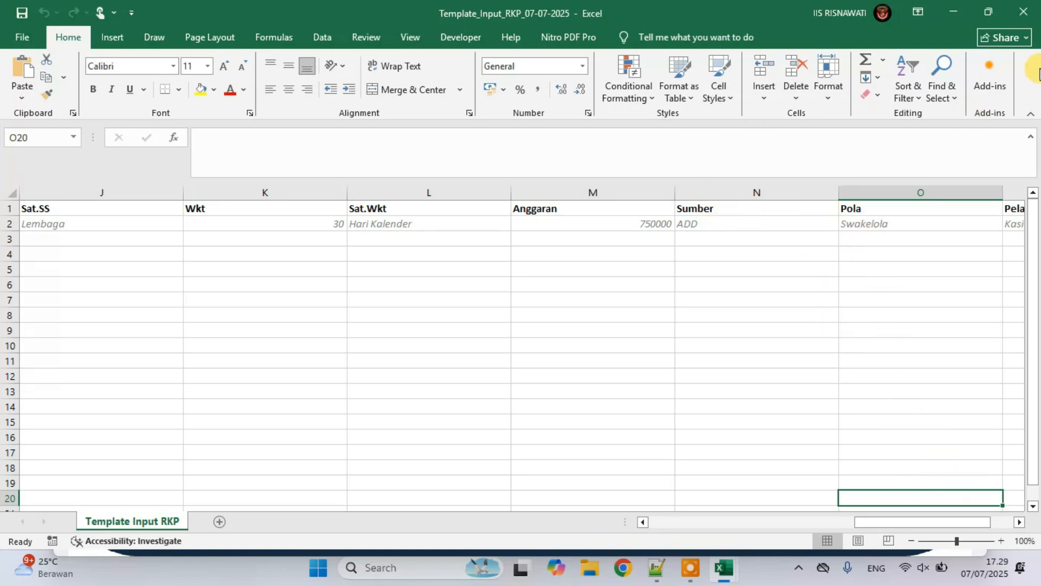
click(1036, 15)
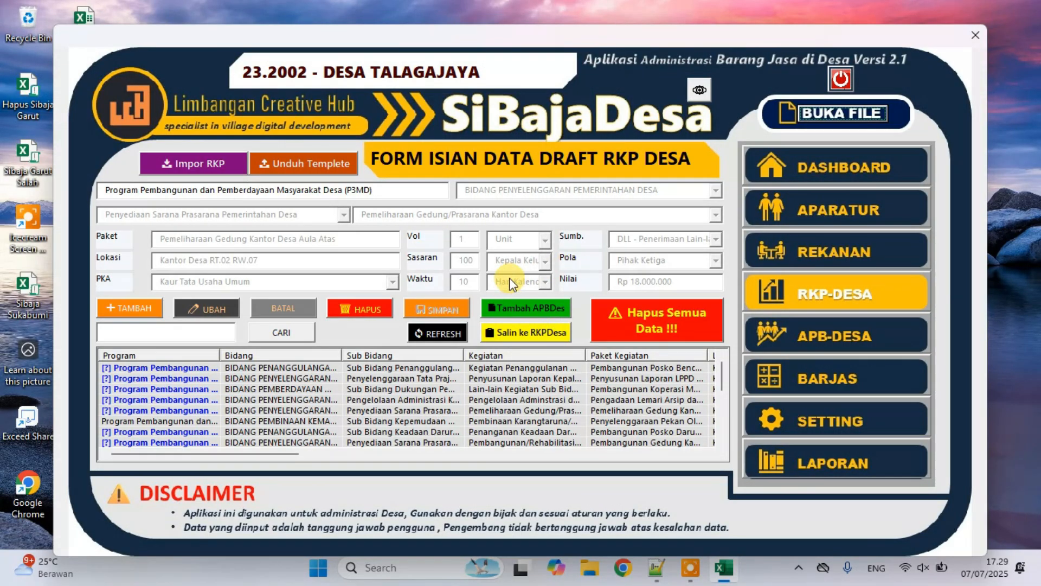
Look at the RKP import file choices without importing and browse the full list of draft RKP activities
click(231, 162)
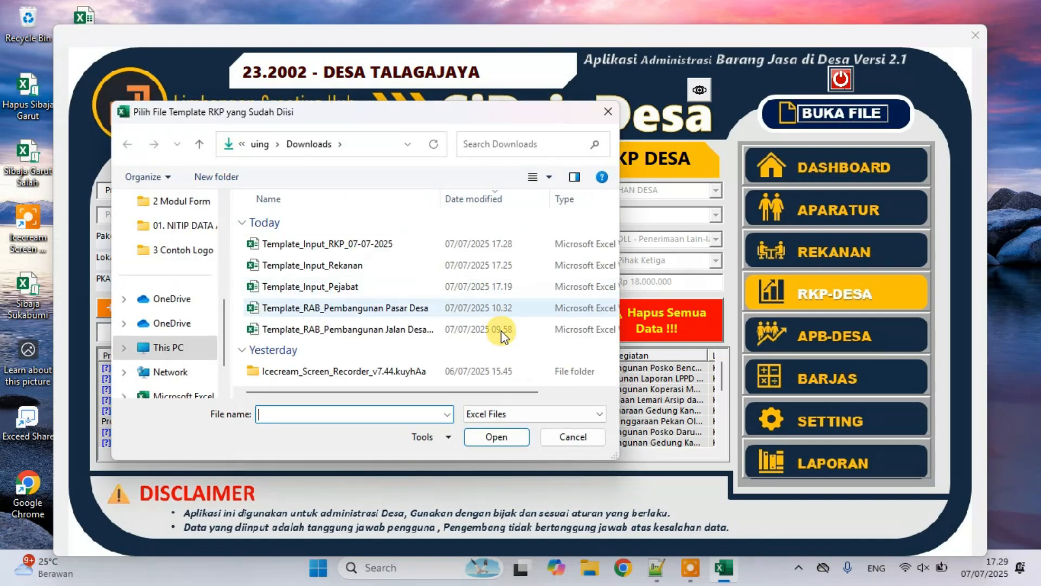
click(572, 435)
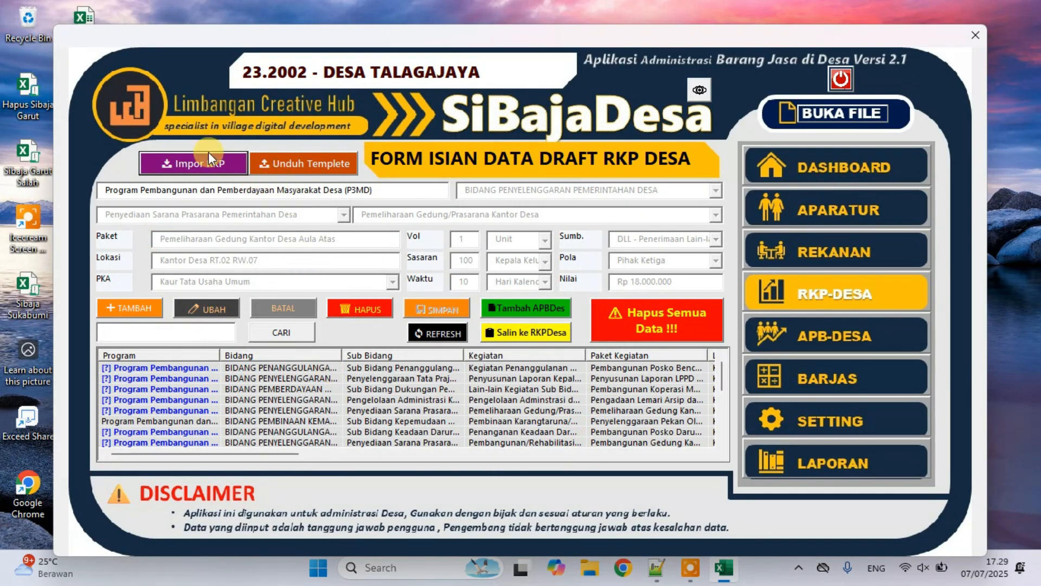
click(323, 374)
click(327, 400)
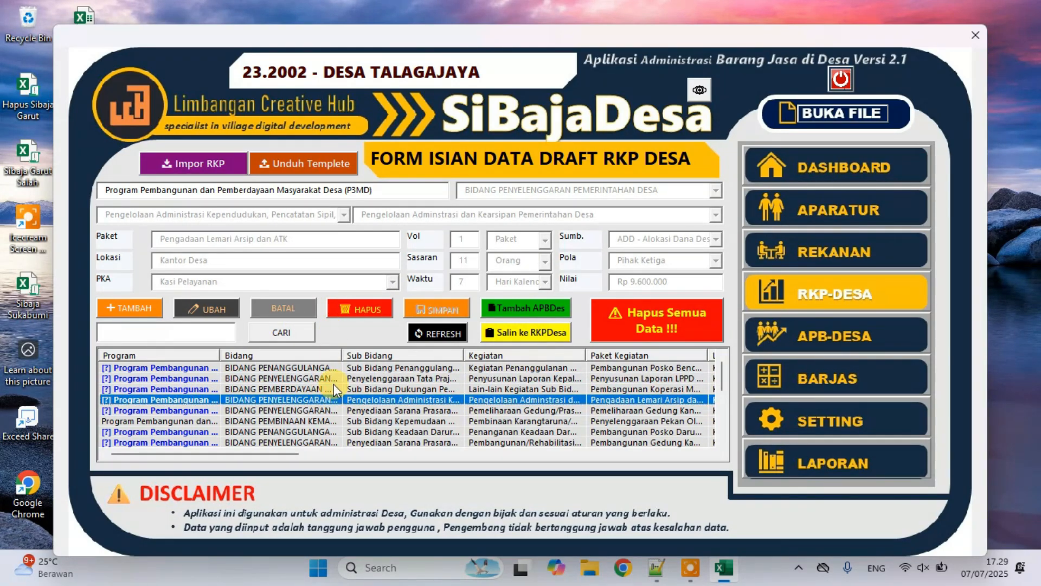
scroll(398, 402, down, 3)
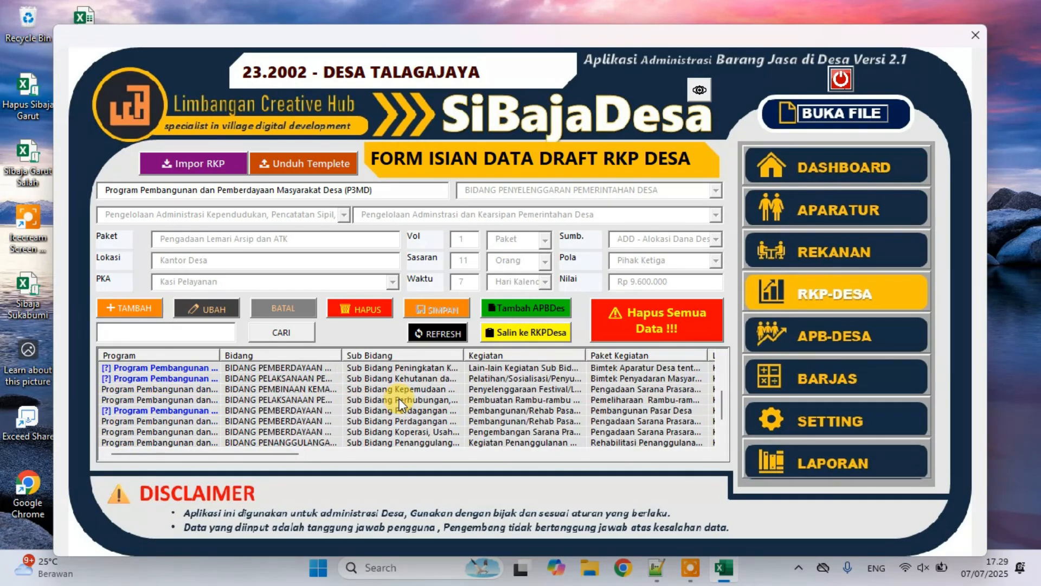
scroll(400, 404, up, 3)
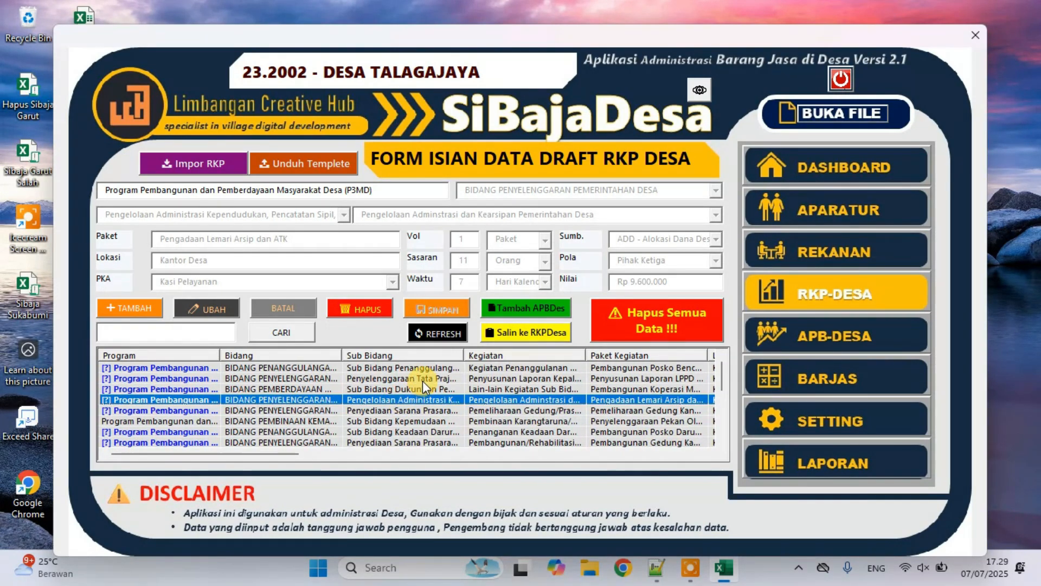
Compare the unmarked Pekan Olahraga Desa Piala Kepala Desa entry with the marked Pengadaan Lemari Arsip dan ATK entry
click(177, 422)
click(181, 400)
click(184, 419)
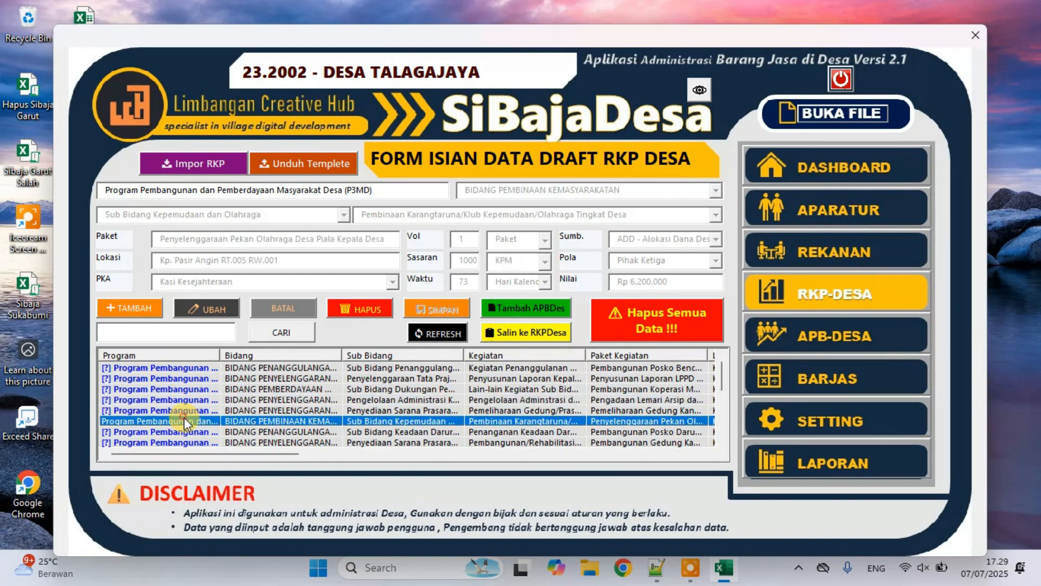
click(188, 400)
click(188, 421)
click(194, 400)
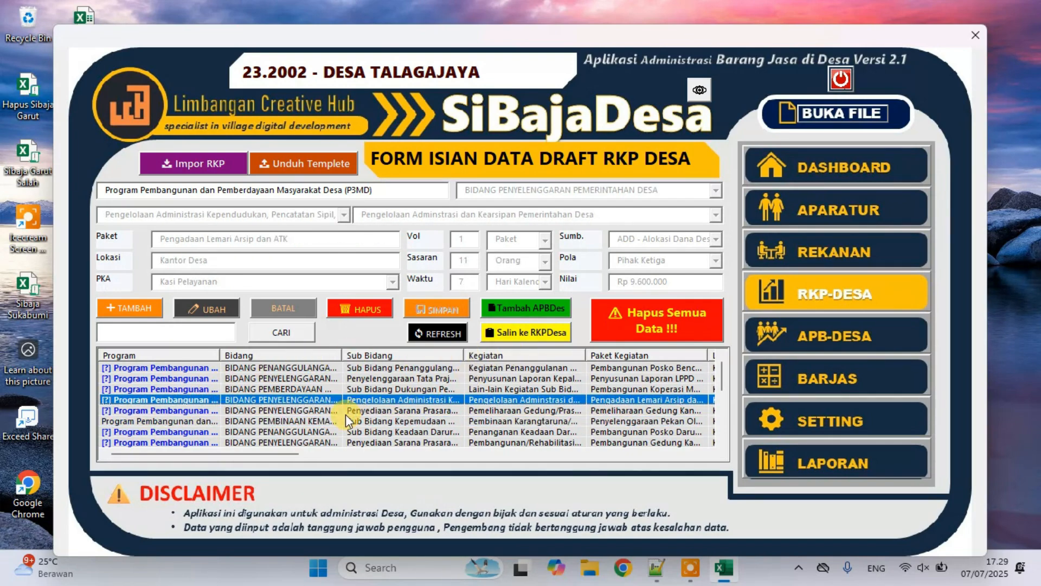
scroll(346, 415, down, 2)
scroll(346, 414, up, 2)
Add the Penyelenggaraan Pekan Olahraga Desa Piala Kepala Desa activity to the draft APBDes
click(177, 420)
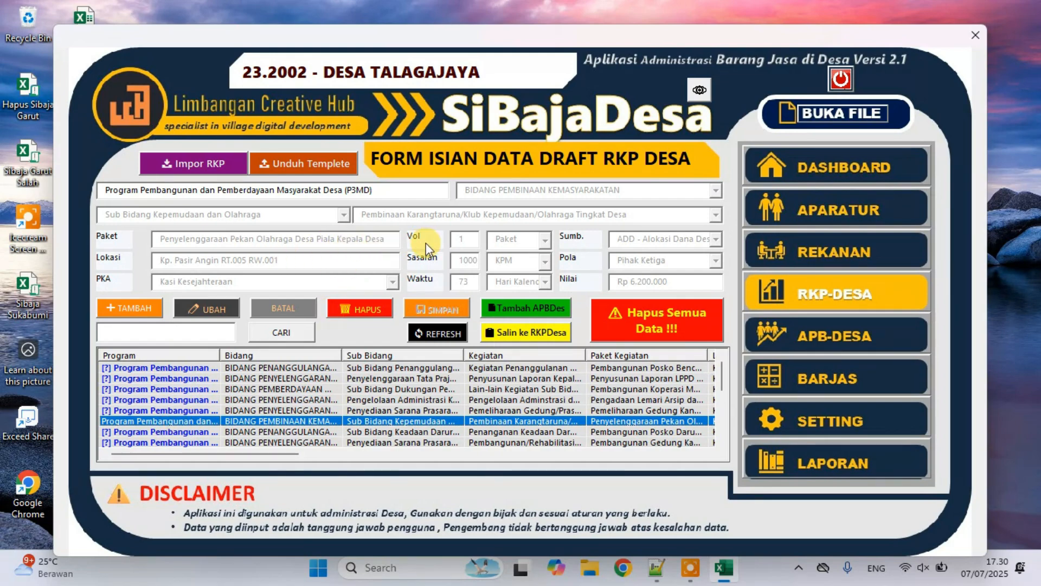
click(387, 442)
click(317, 420)
click(511, 310)
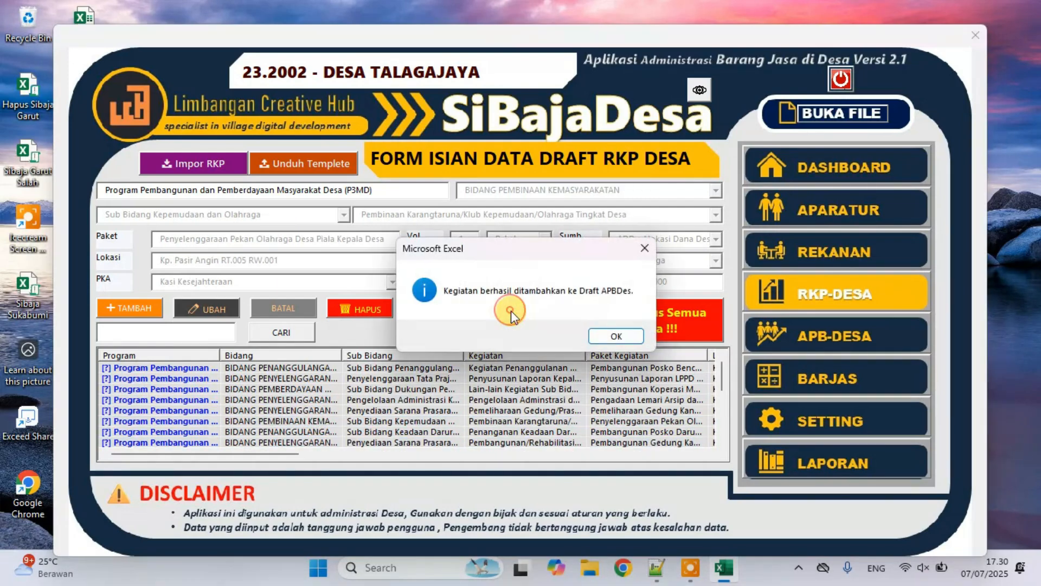
Review the marked activities in the draft RKP list, including the Pekan Olahraga Desa and Pengadaan Lemari Arsip dan ATK entries
click(603, 337)
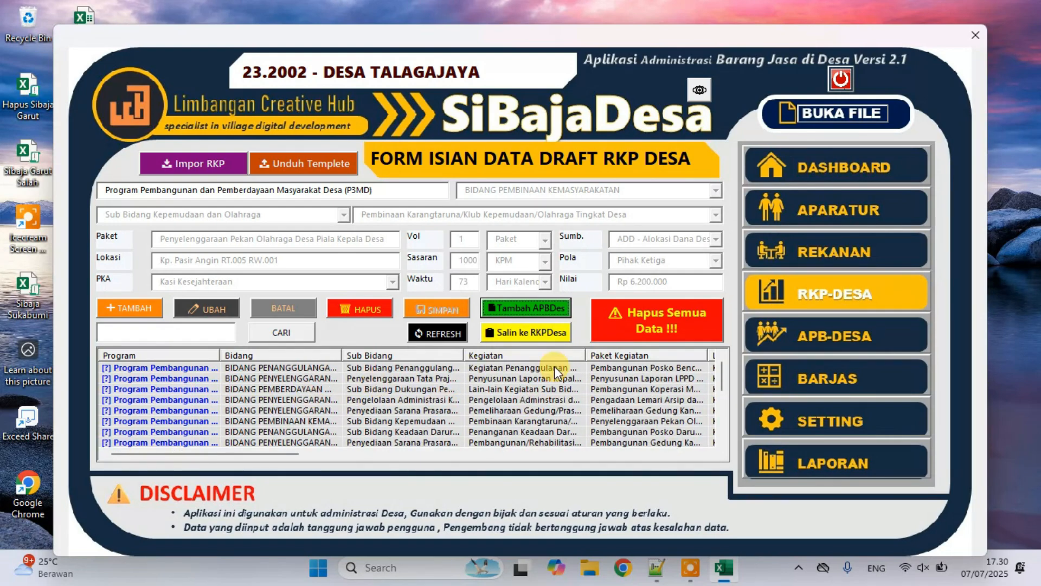
scroll(531, 383, down, 3)
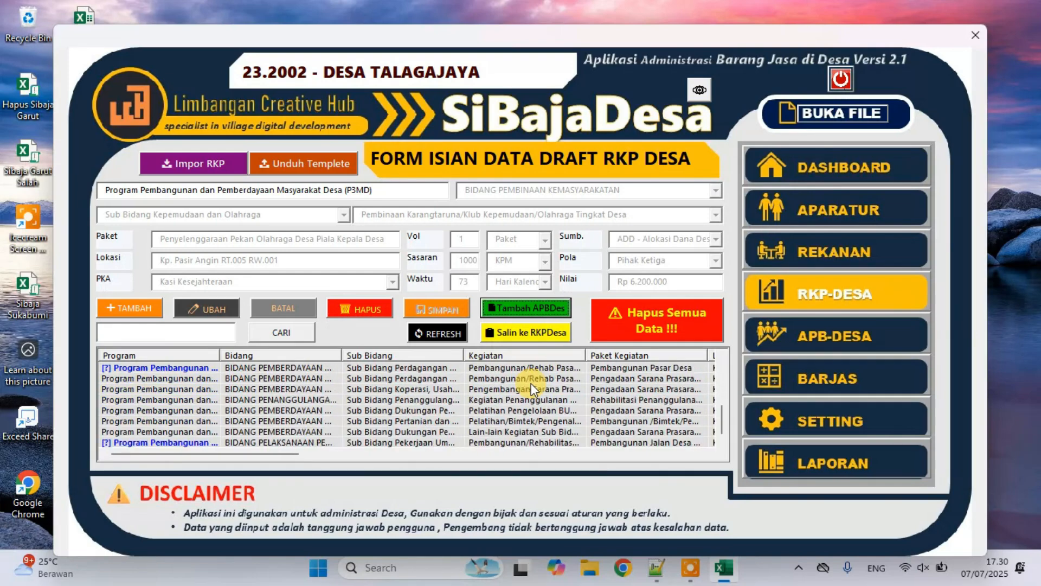
scroll(531, 383, up, 3)
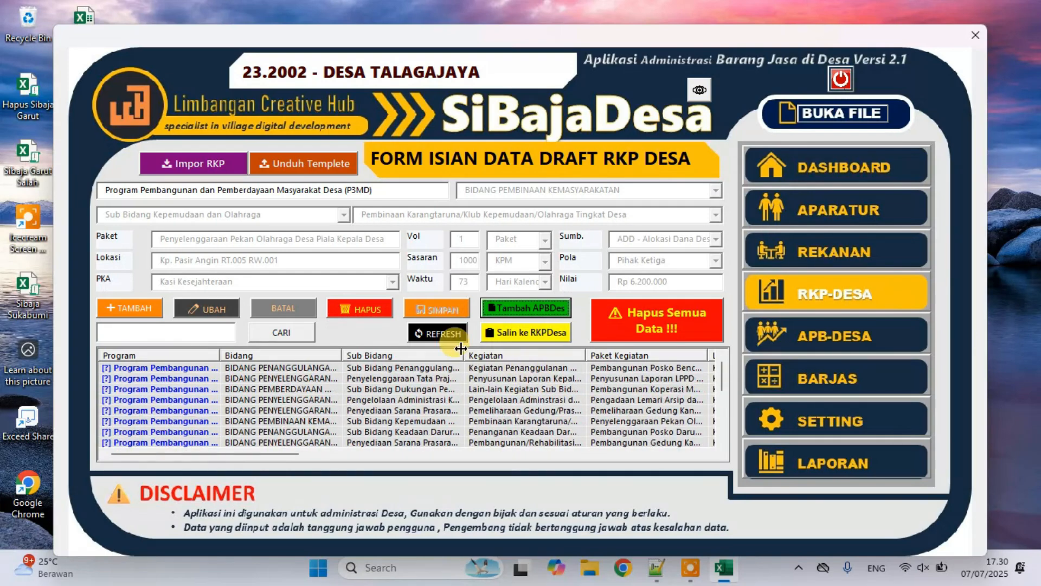
click(419, 367)
click(424, 410)
click(425, 421)
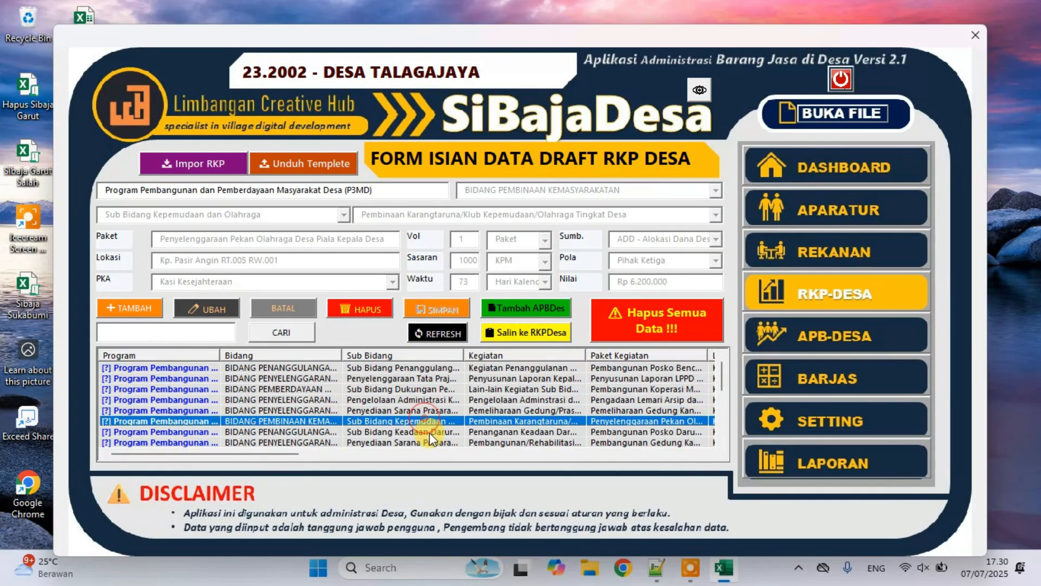
click(428, 432)
click(437, 399)
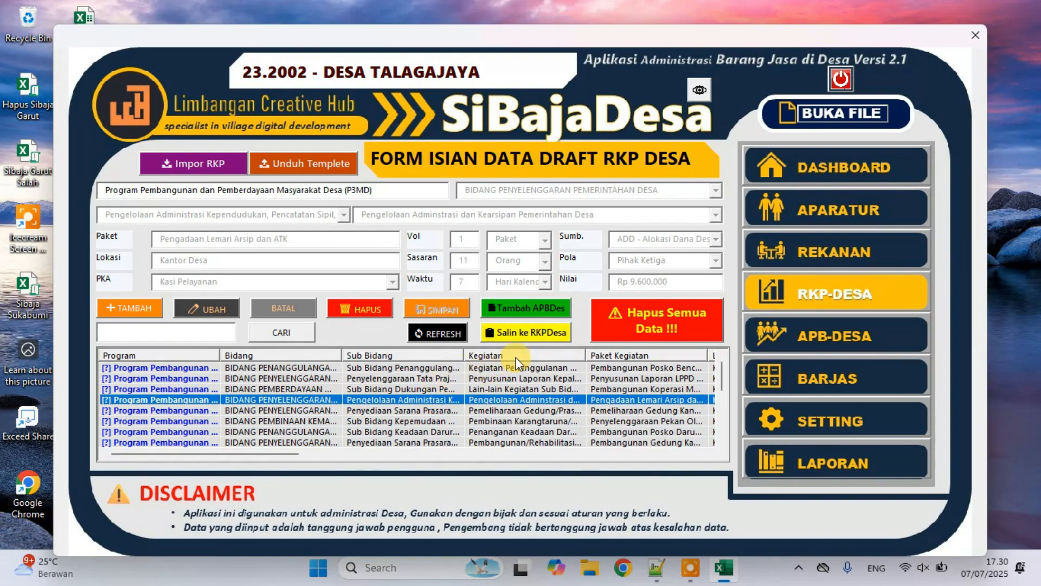
Copy the draft data to the RKP Desa report, confirming the full replacement of the report's contents
click(519, 335)
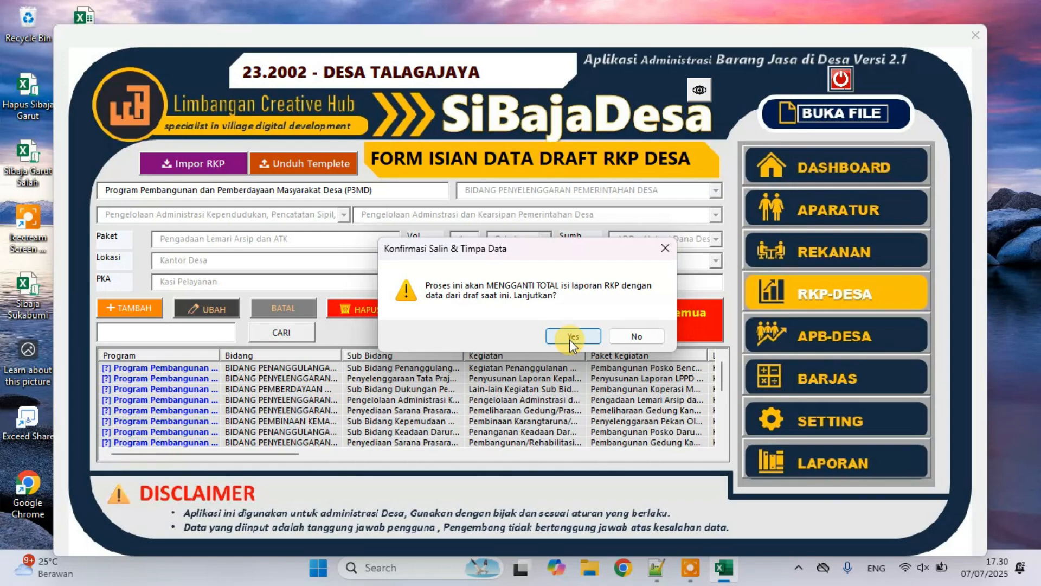
click(570, 337)
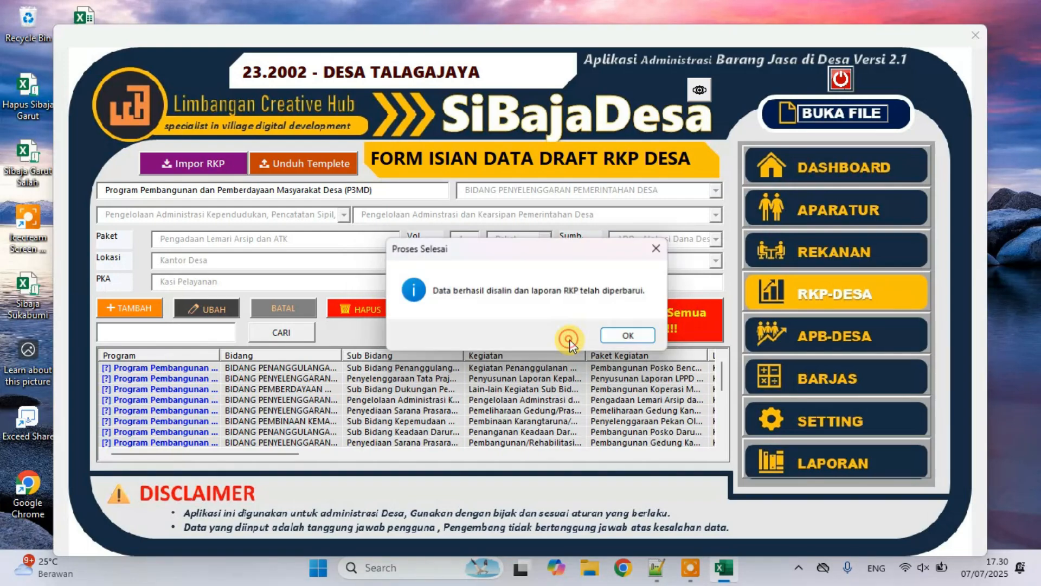
click(633, 334)
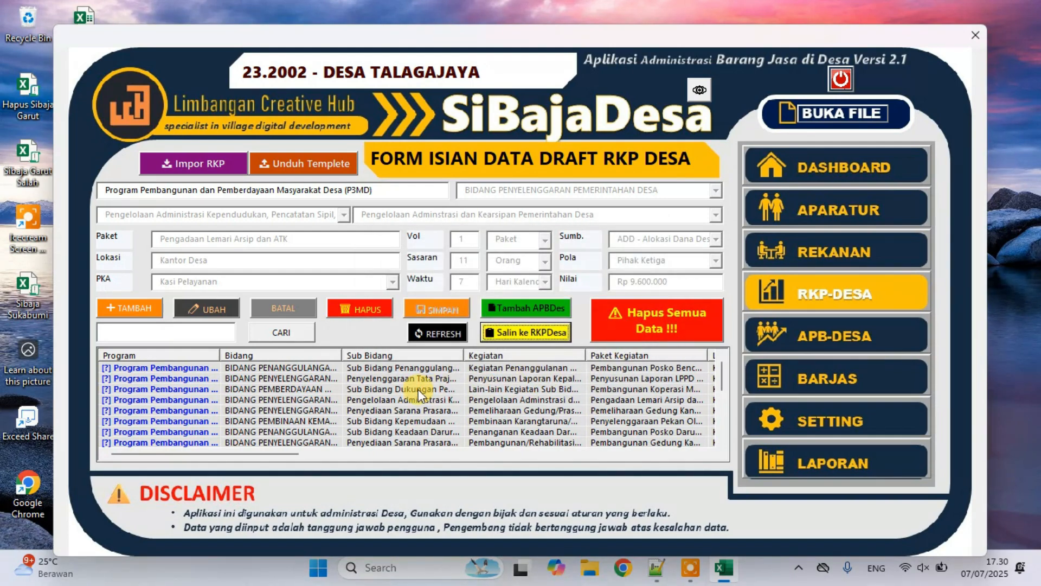
Examine the details of the Pekan Olahraga Desa, Pemeliharaan Gedung Kantor Desa Aula Atas and Pengadaan Lemari Arsip dan ATK entries
click(401, 418)
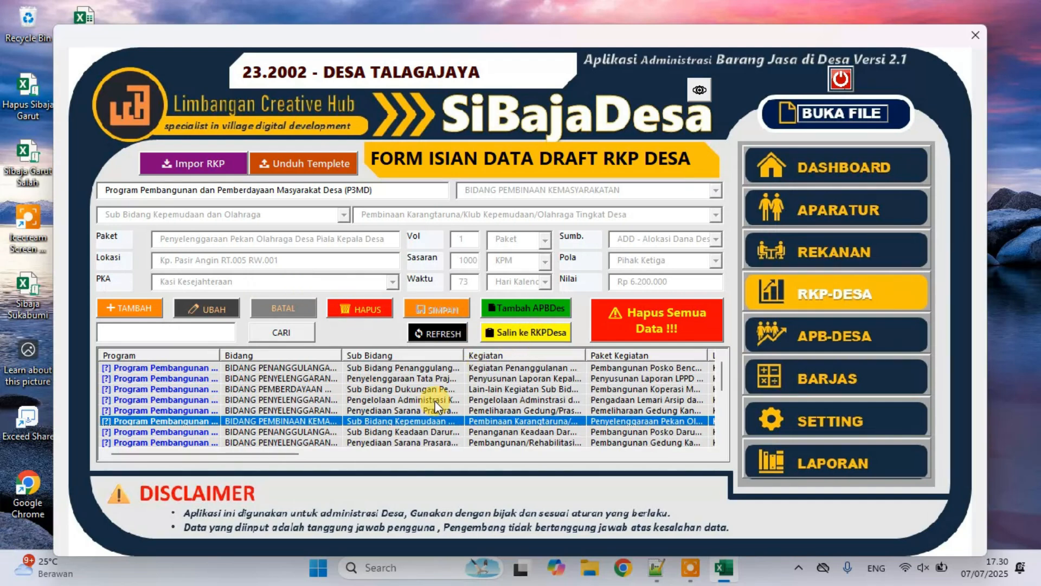
click(420, 409)
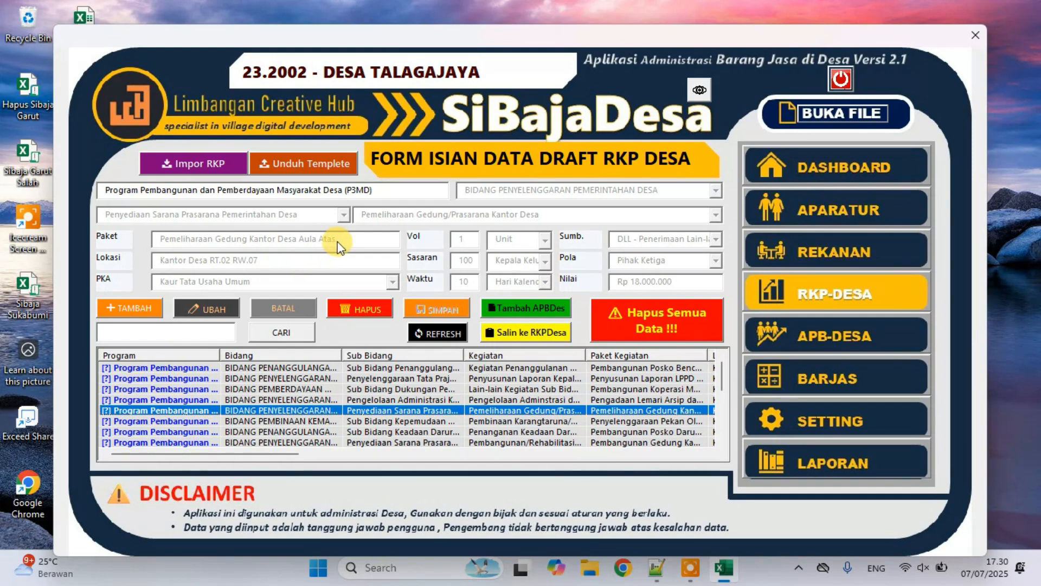
click(419, 398)
click(440, 413)
Start deleting all work data as far as the special deletion password request, and cancel without entering it
click(657, 323)
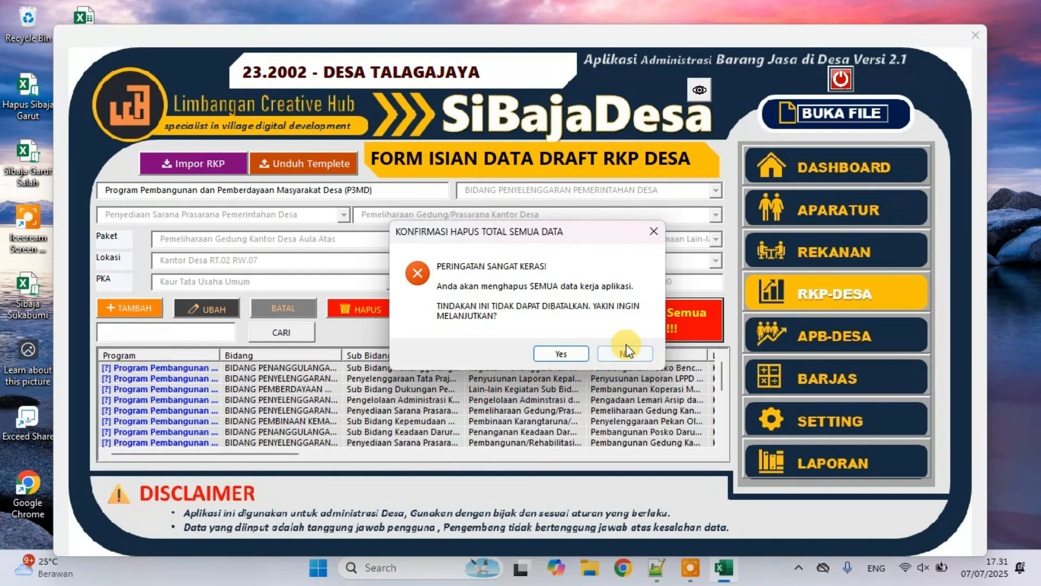
click(561, 354)
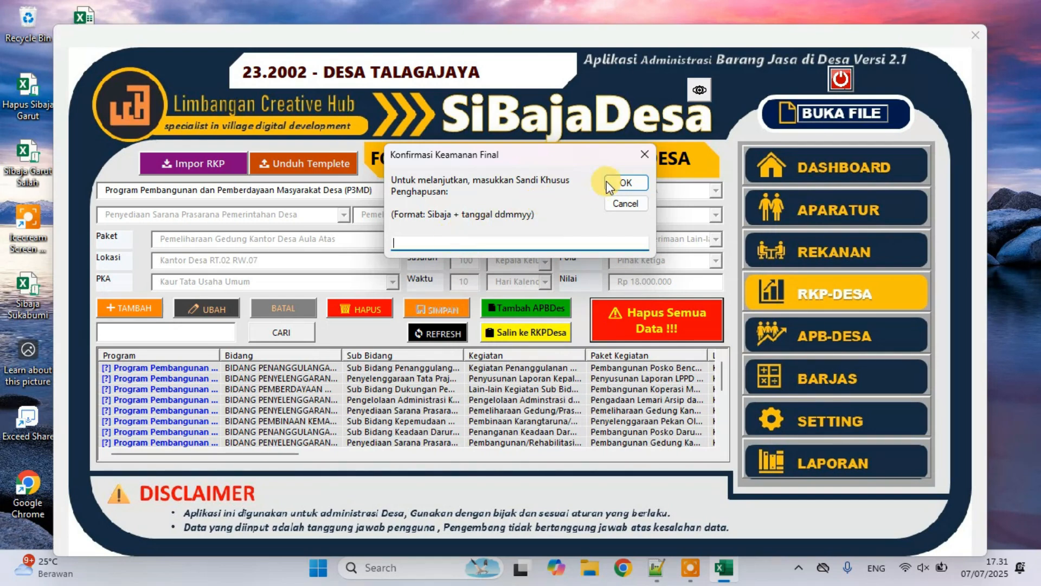
click(622, 203)
click(588, 336)
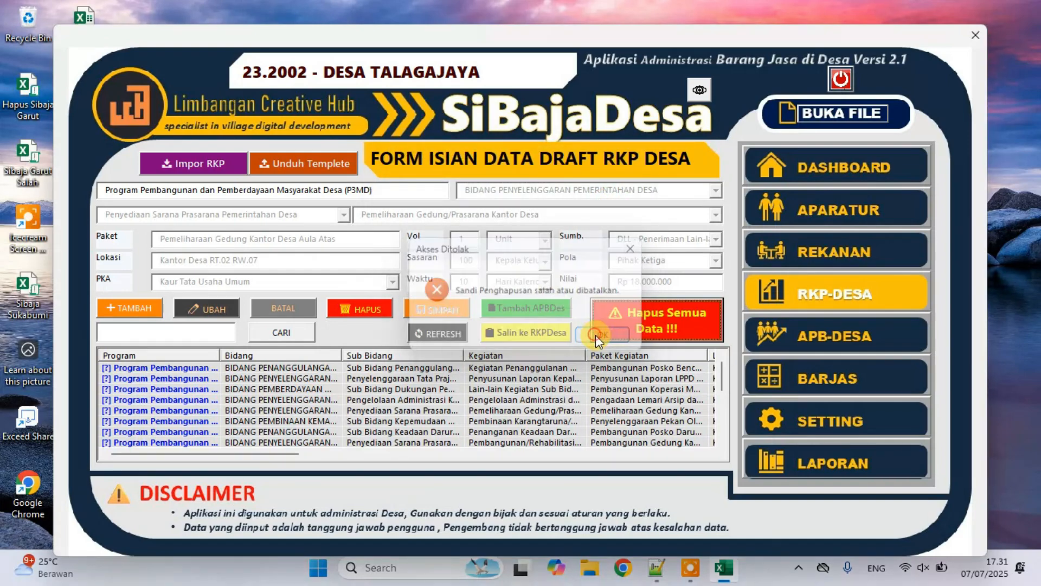